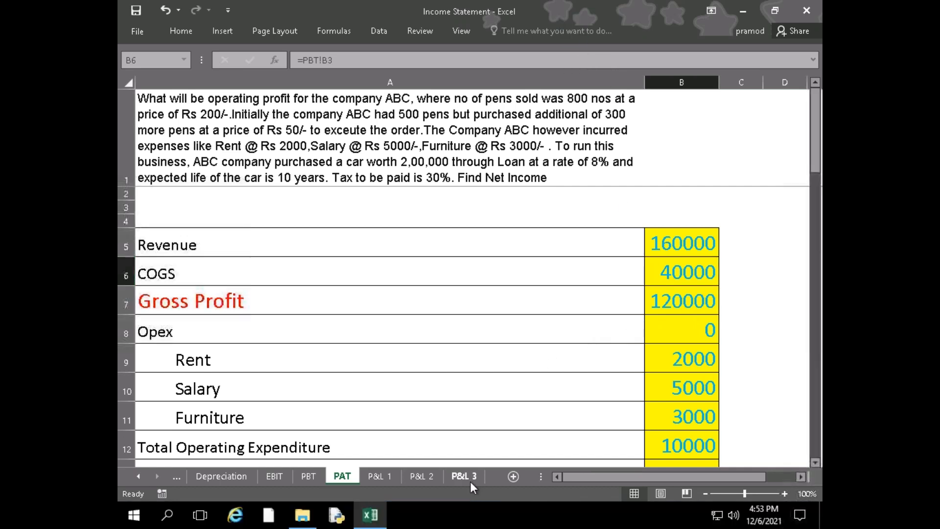
# Open the P&L 3 sheet and widen column A to fit its longest label
pyautogui.click(464, 477)
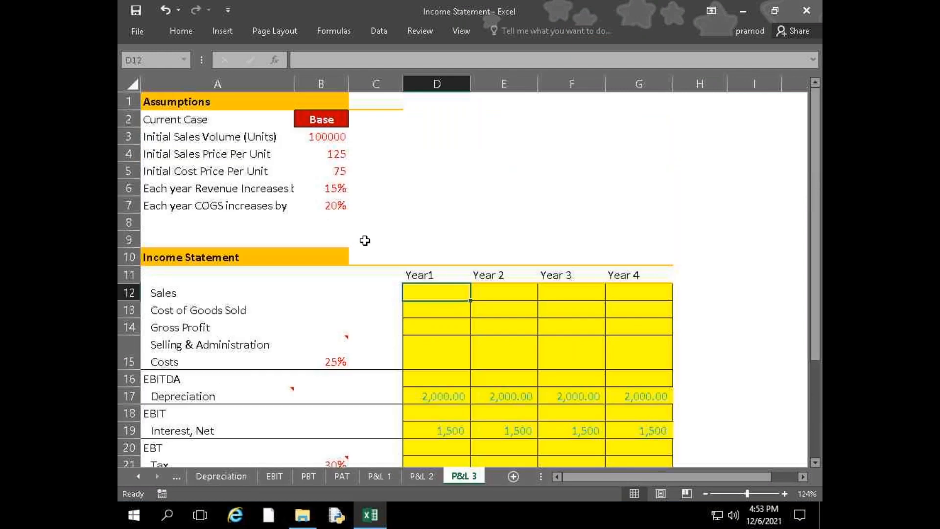
pyautogui.doubleClick(294, 83)
pyautogui.click(350, 205)
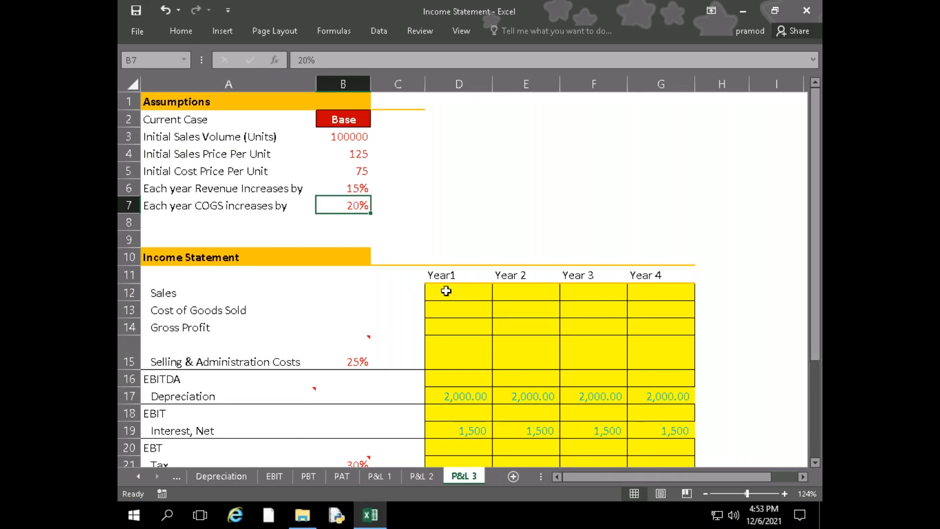
# Examine the Year 1 column of the P&L 3 income statement, from Sales down to Interest, Net
pyautogui.moveTo(447, 291); pyautogui.dragTo(444, 353)
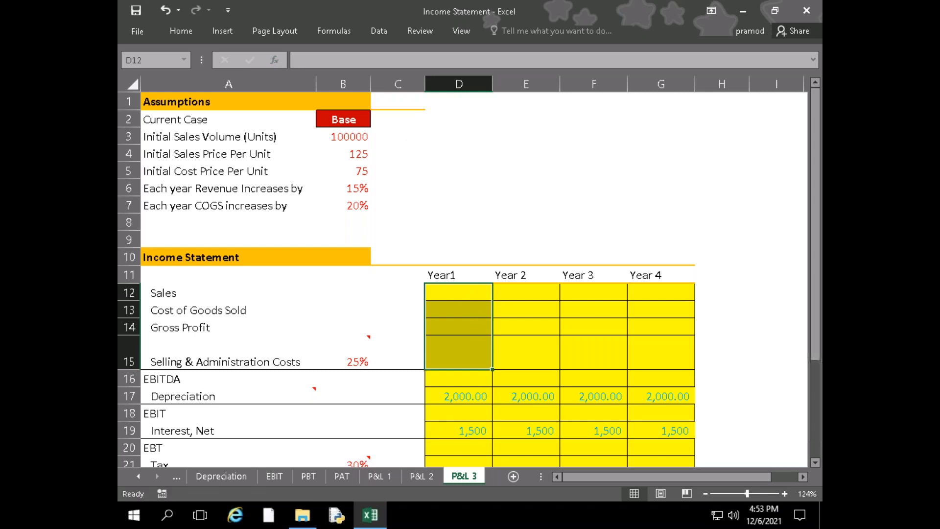
pyautogui.click(456, 296)
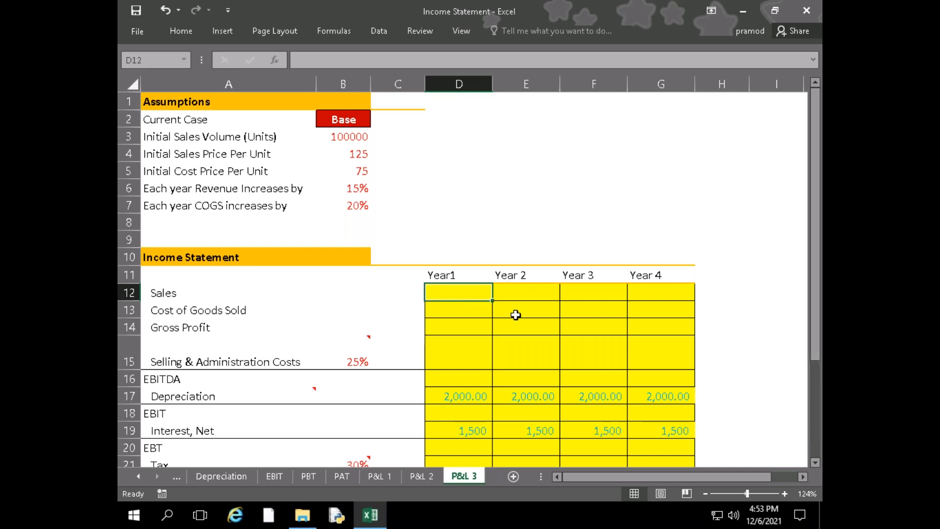
pyautogui.scroll(-2, 516, 315)
pyautogui.click(481, 294)
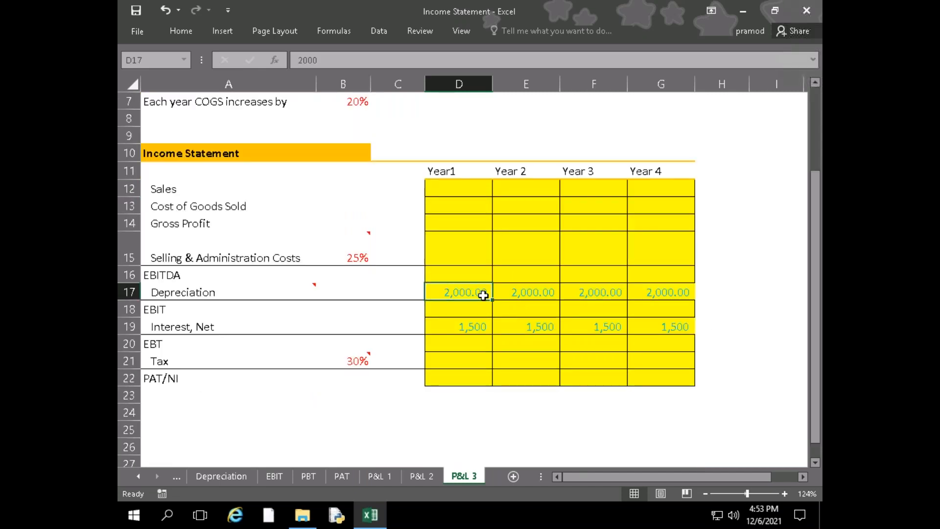
pyautogui.click(448, 332)
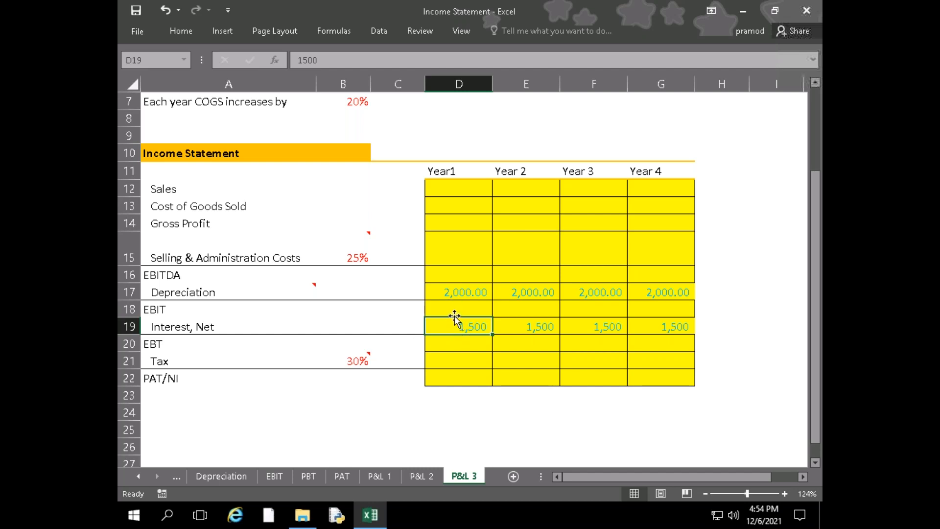
pyautogui.click(433, 304)
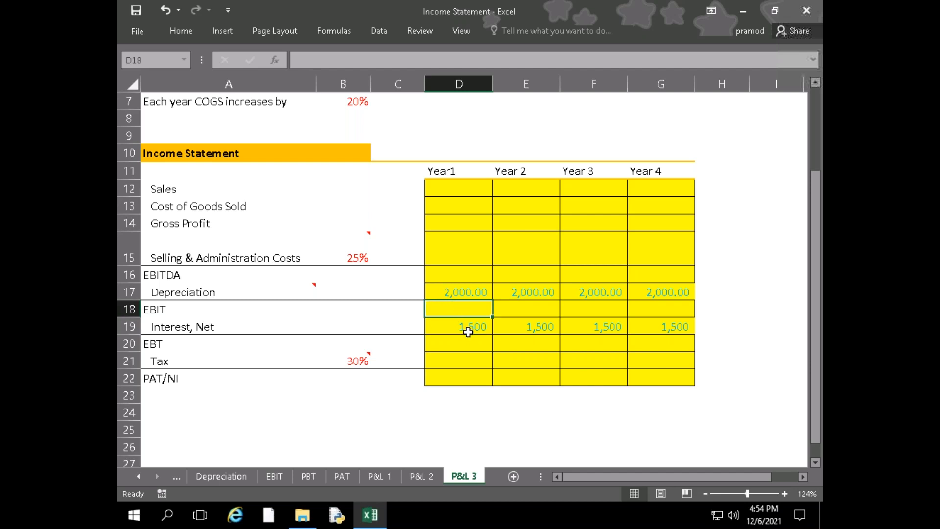
pyautogui.click(449, 275)
pyautogui.scroll(2, 438, 388)
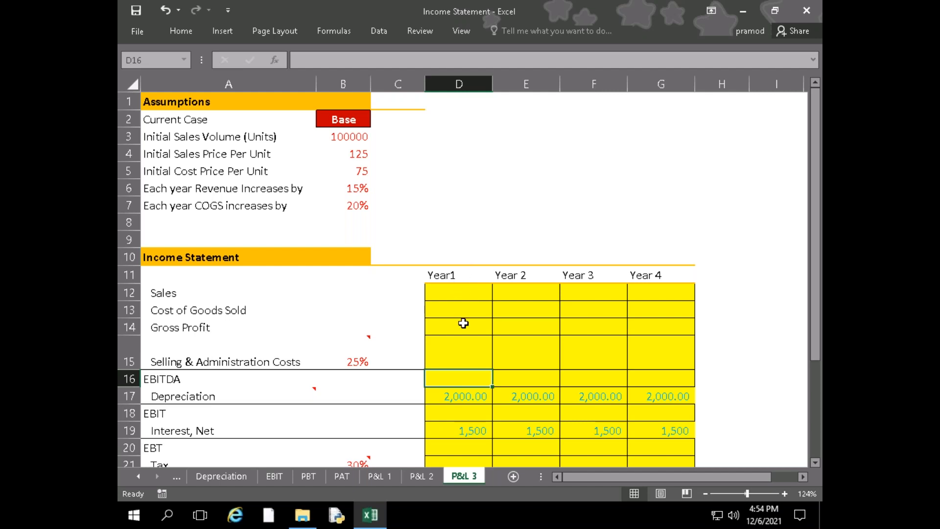
pyautogui.scroll(-2, 465, 336)
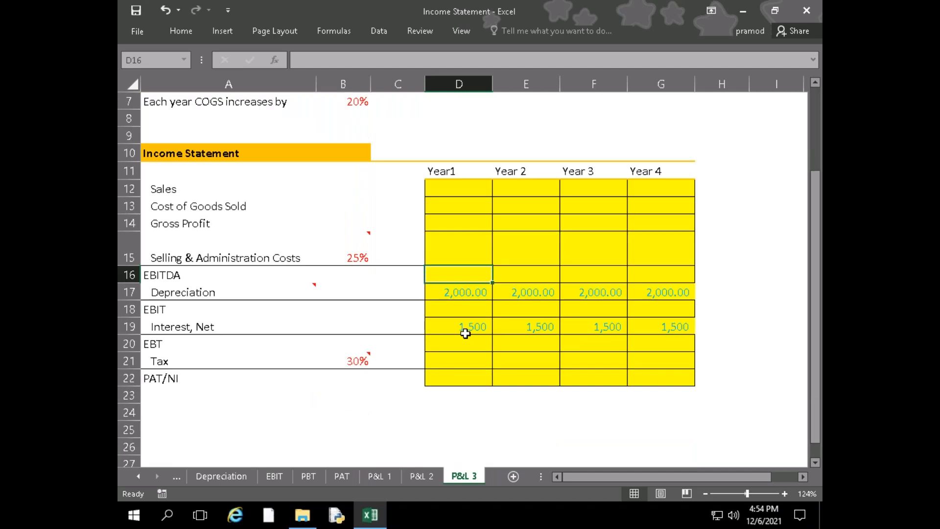
# Look through the P&L 1, P&L 2 and P&L 3 sheets to compare their income statement exercises
pyautogui.click(431, 477)
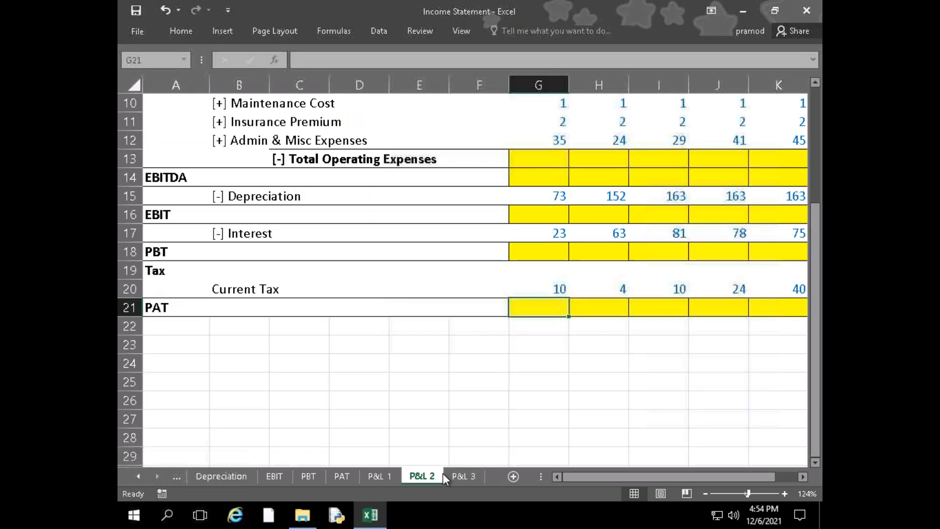
pyautogui.scroll(3, 451, 460)
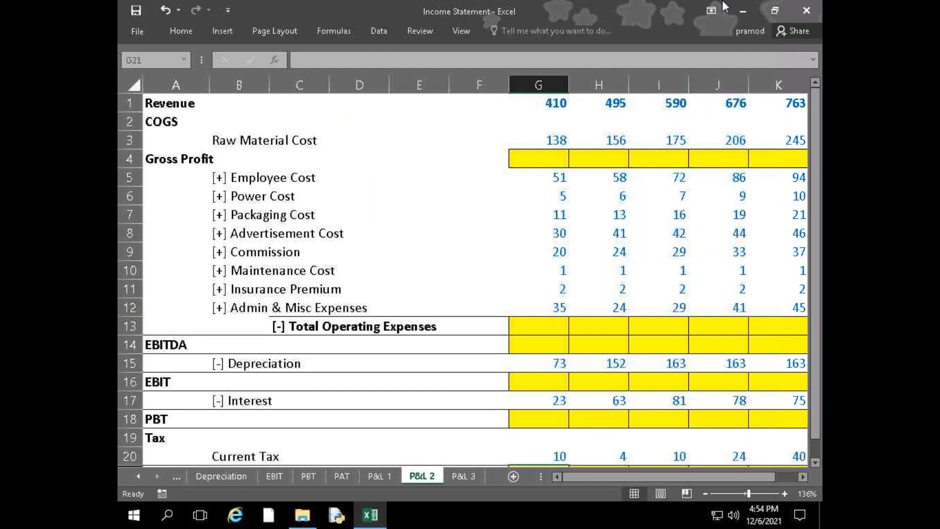
pyautogui.moveTo(555, 20)
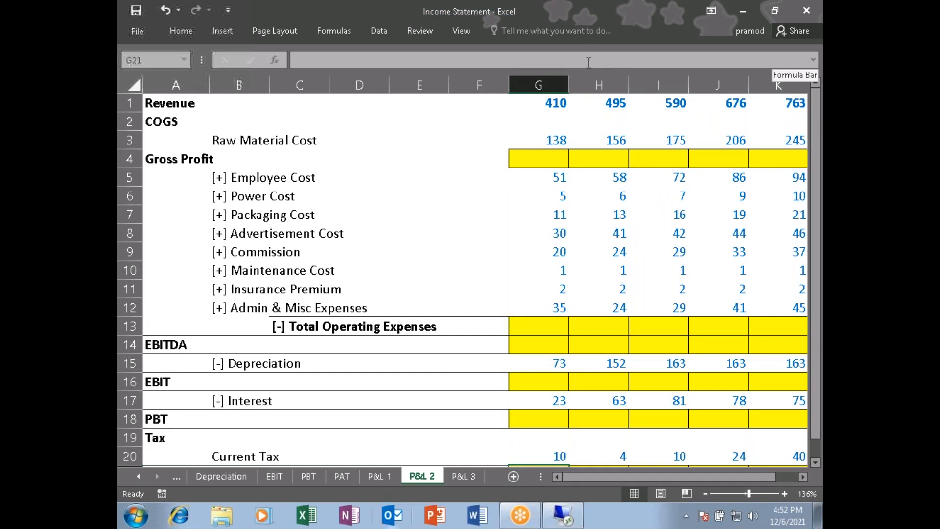
pyautogui.click(455, 478)
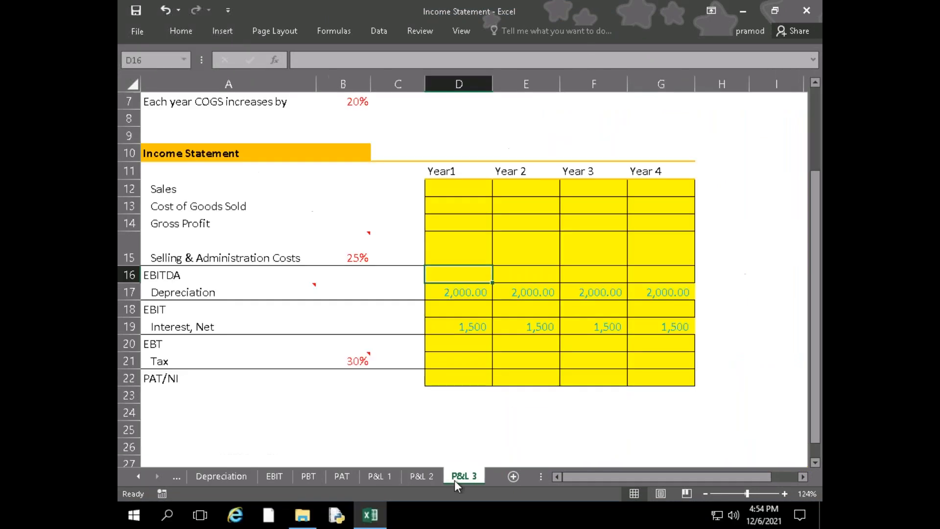
pyautogui.click(392, 480)
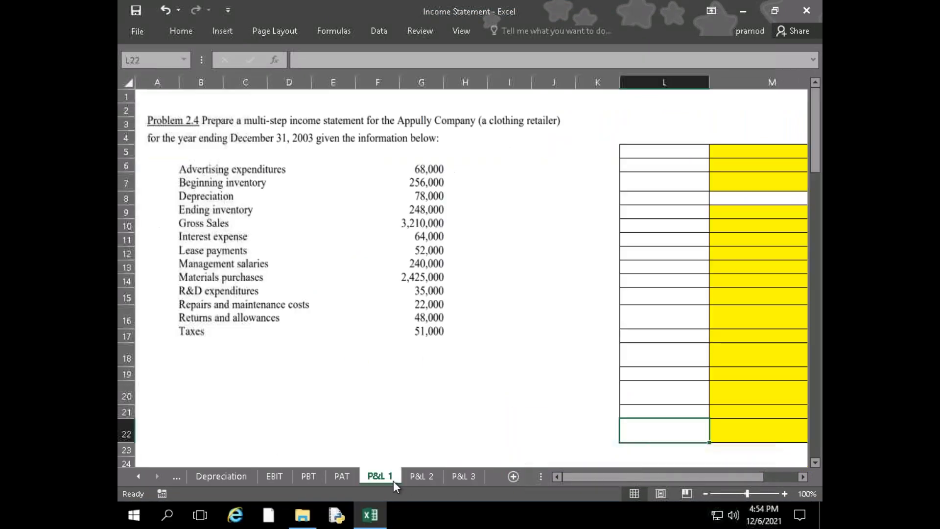
pyautogui.click(419, 477)
pyautogui.click(471, 475)
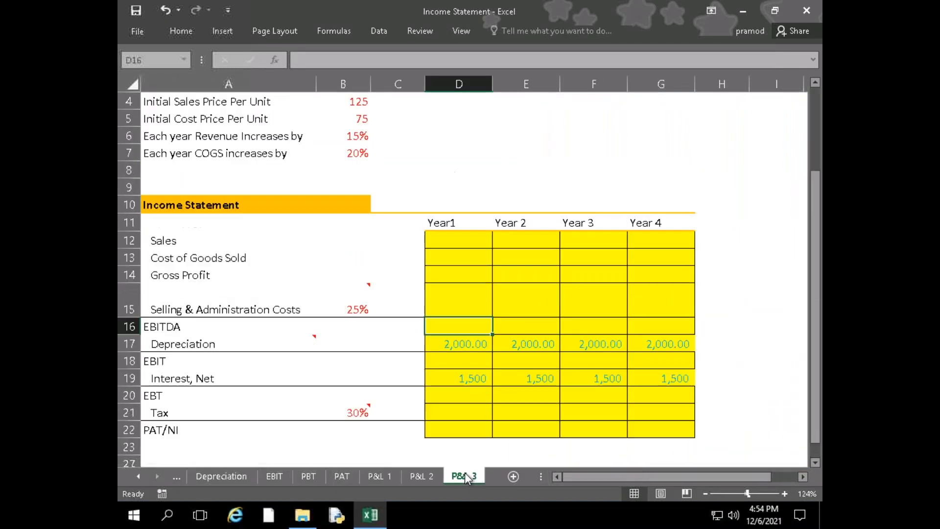
pyautogui.scroll(1, 466, 473)
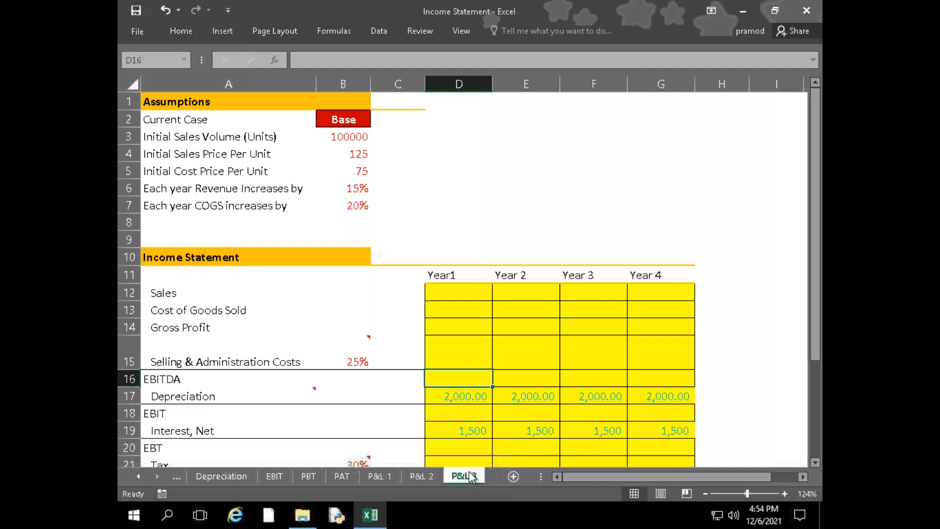
pyautogui.click(378, 477)
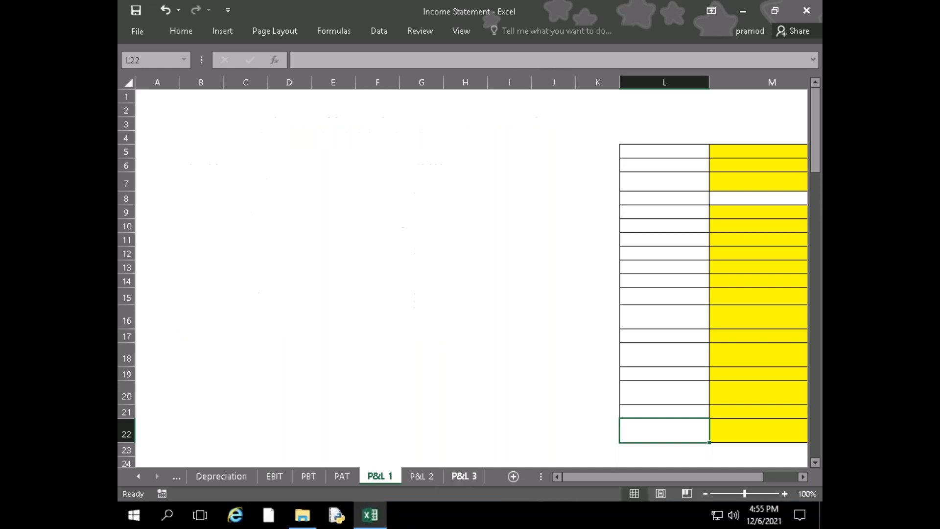
pyautogui.click(467, 478)
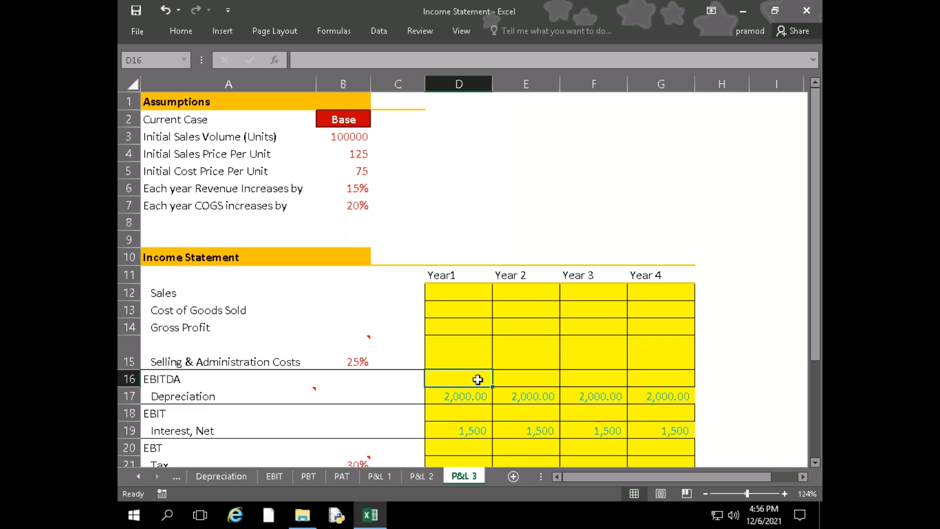
# Read the cell comments for Selling & Administration Costs, Depreciation and Tax in the P&L 3 income statement
pyautogui.moveTo(363, 355)
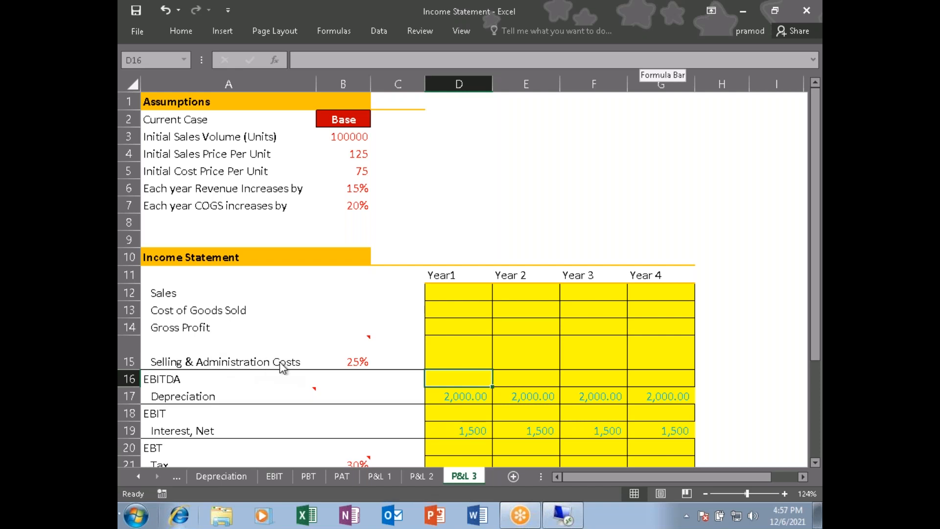
pyautogui.click(369, 343)
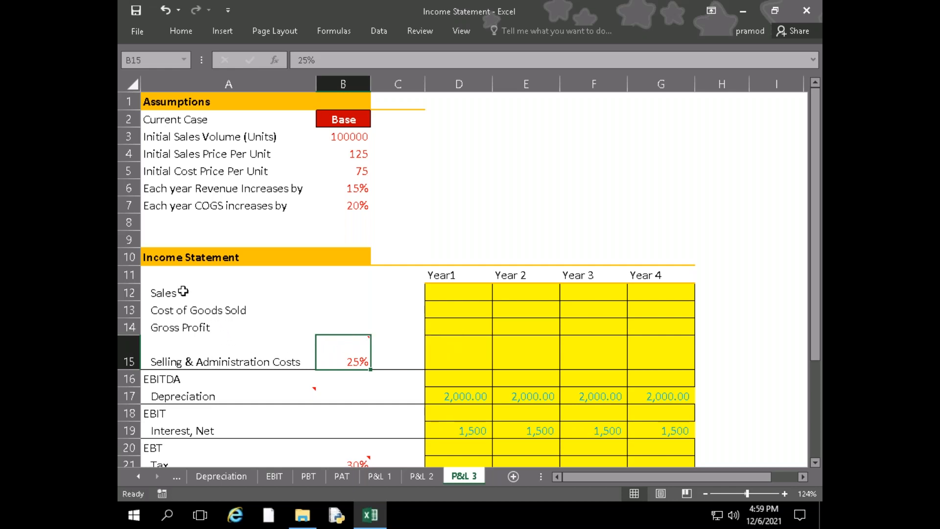
pyautogui.moveTo(366, 345)
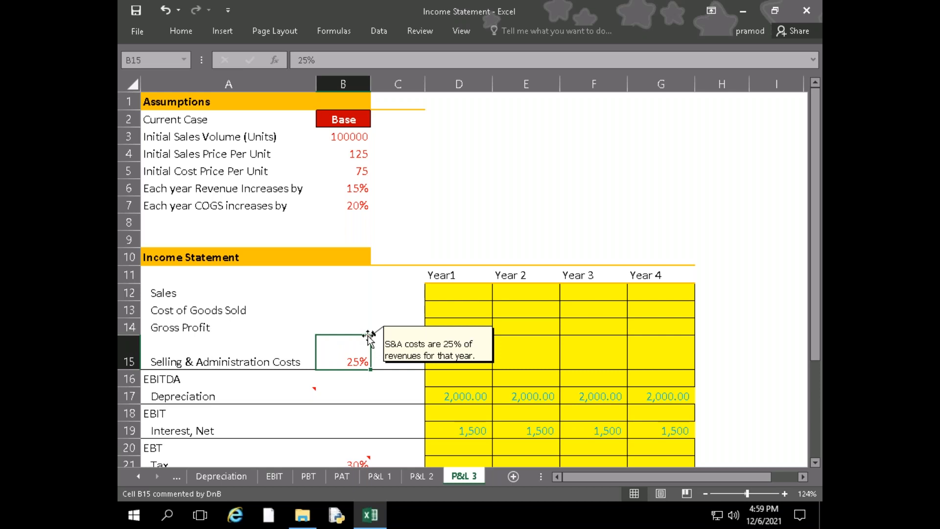
pyautogui.click(191, 292)
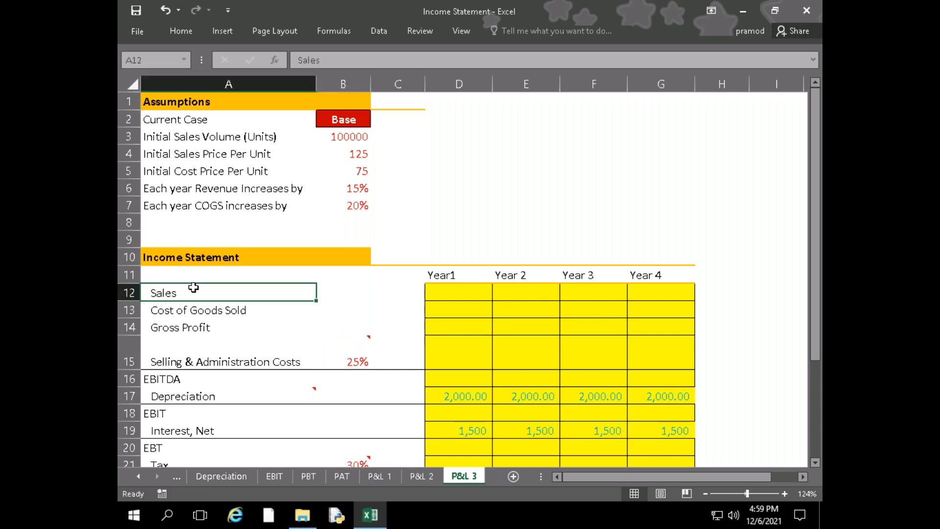
pyautogui.click(440, 299)
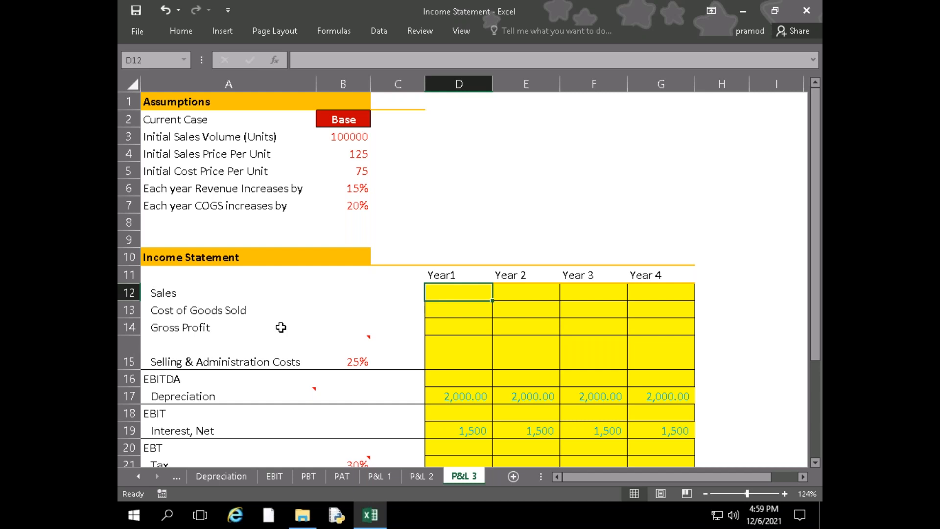
pyautogui.scroll(-3, 281, 327)
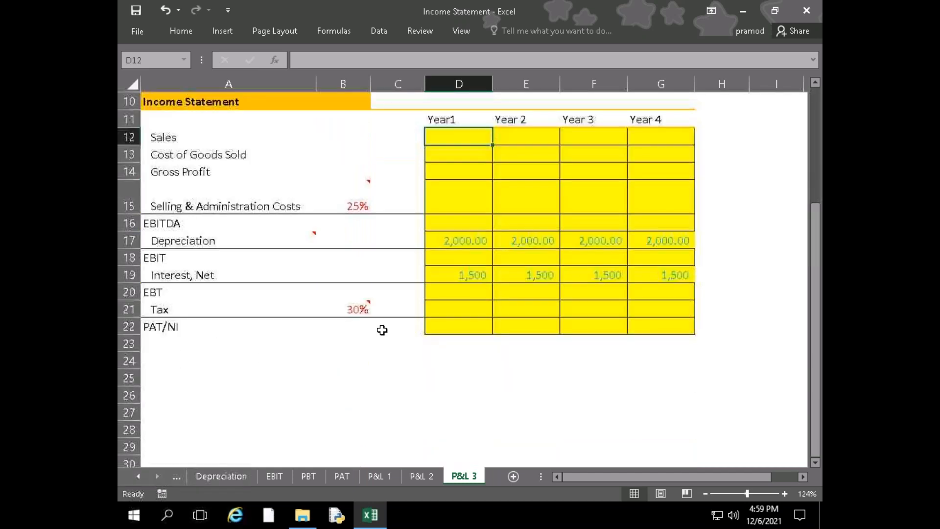
pyautogui.scroll(3, 330, 336)
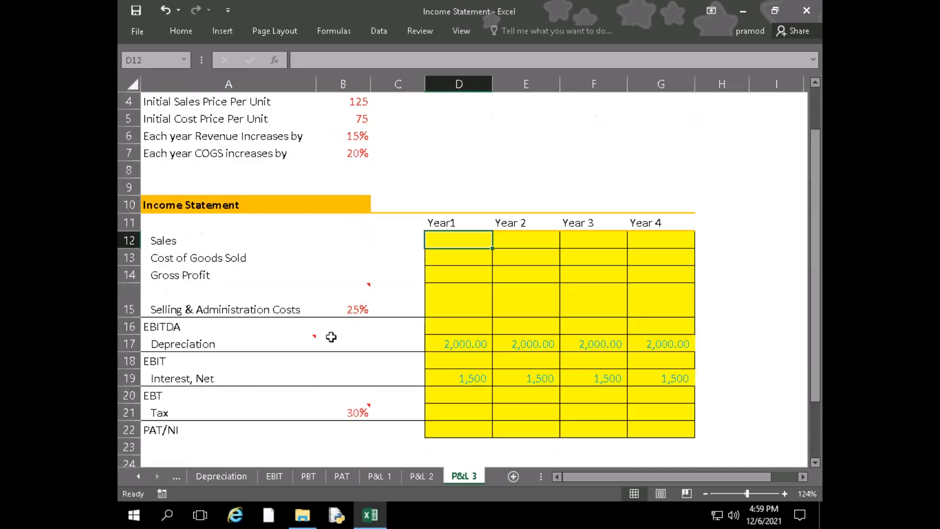
pyautogui.moveTo(331, 337)
pyautogui.scroll(-1, 331, 337)
pyautogui.moveTo(352, 293)
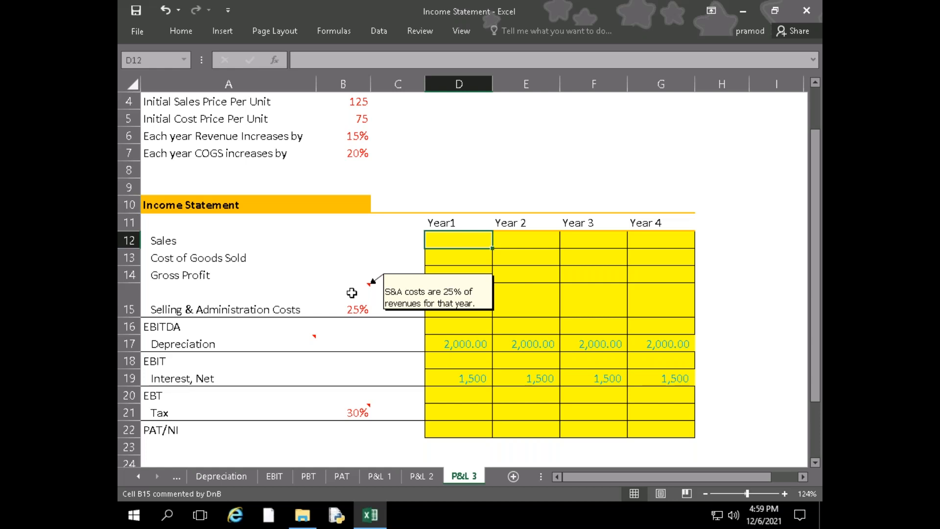
pyautogui.moveTo(308, 346)
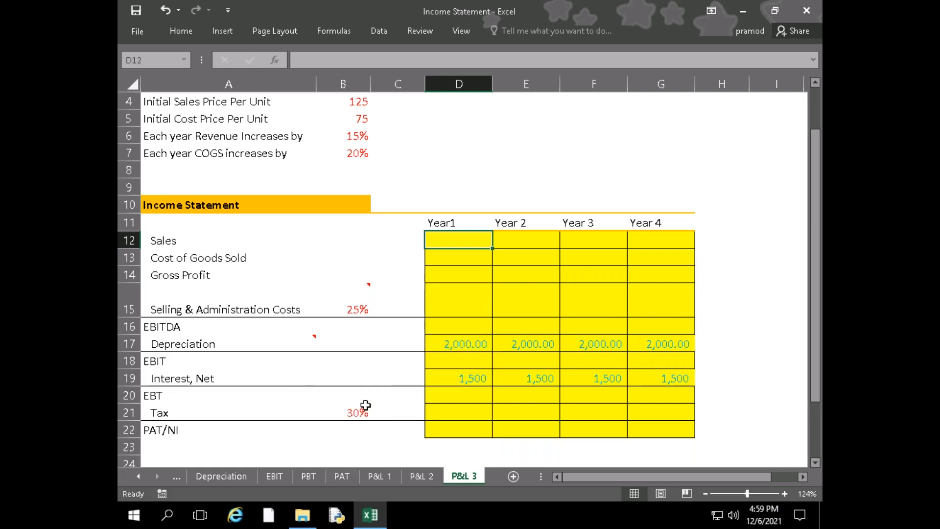
pyautogui.moveTo(366, 405)
pyautogui.scroll(1, 394, 375)
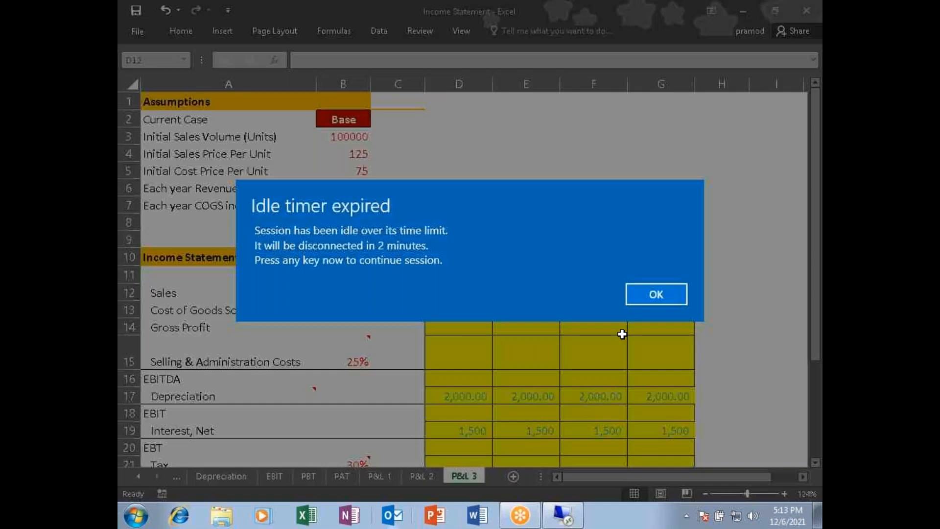
# Dismiss the idle timer notice to continue the session and show the P&L 1 problem sheet
pyautogui.click(665, 294)
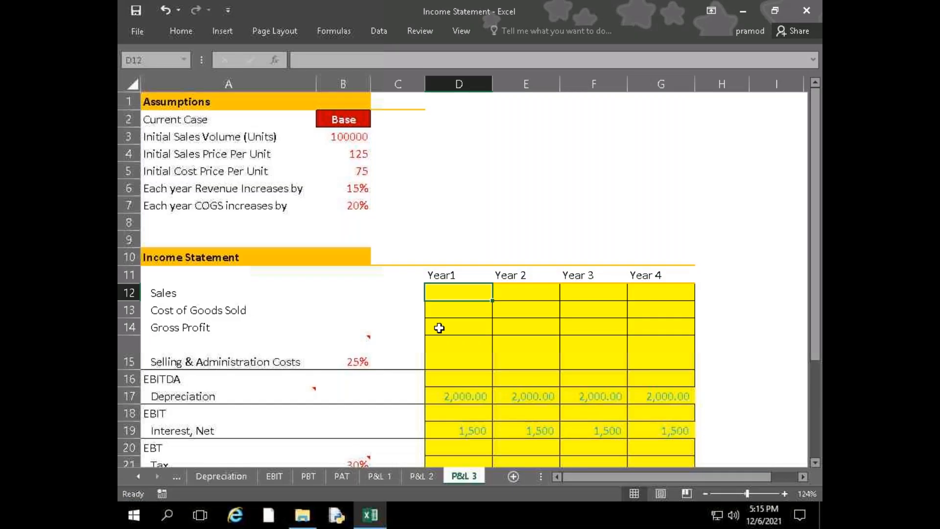
pyautogui.click(384, 322)
pyautogui.click(354, 396)
pyautogui.click(412, 477)
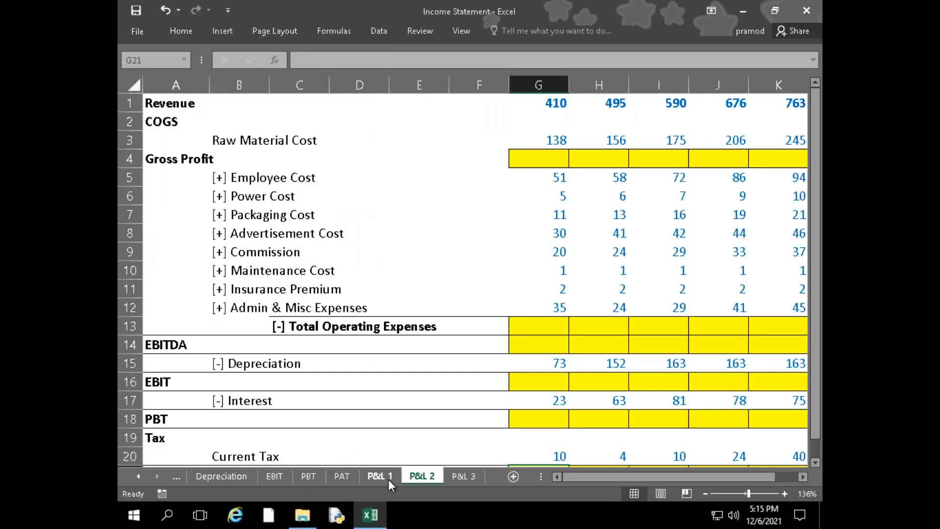
pyautogui.click(384, 477)
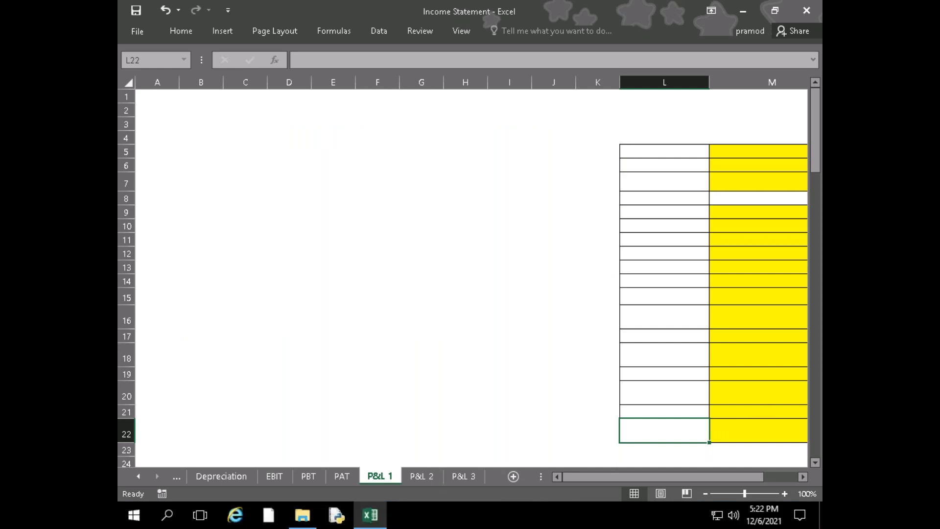
# On the P&L 2 sheet, calculate Gross Profit in G4 as revenue minus raw material cost with =G1-G3
pyautogui.hotkey('ctrl', 'pagedown')
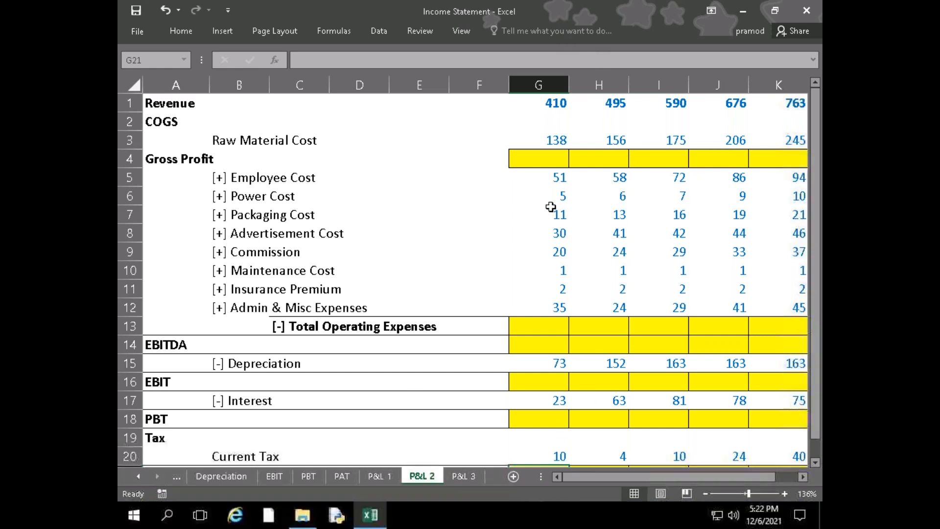
pyautogui.click(551, 211)
pyautogui.click(552, 153)
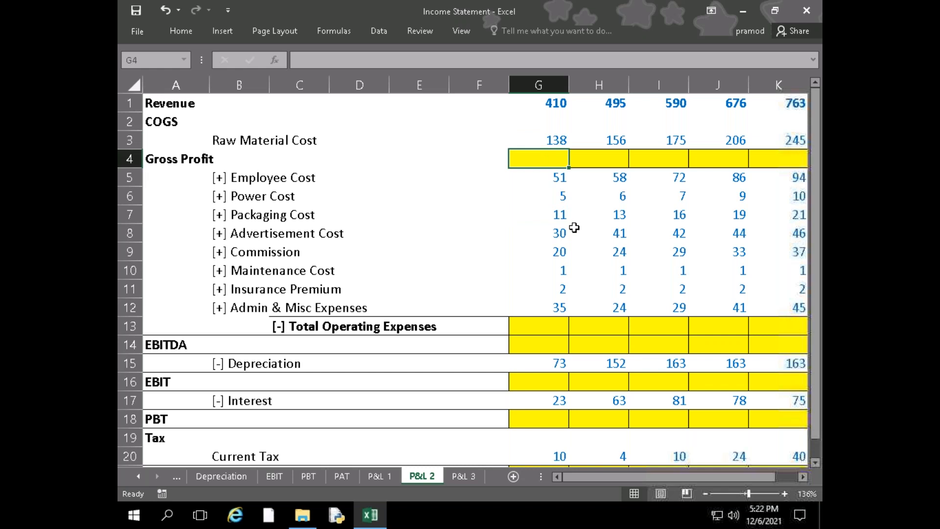
pyautogui.scroll(-3, 575, 227)
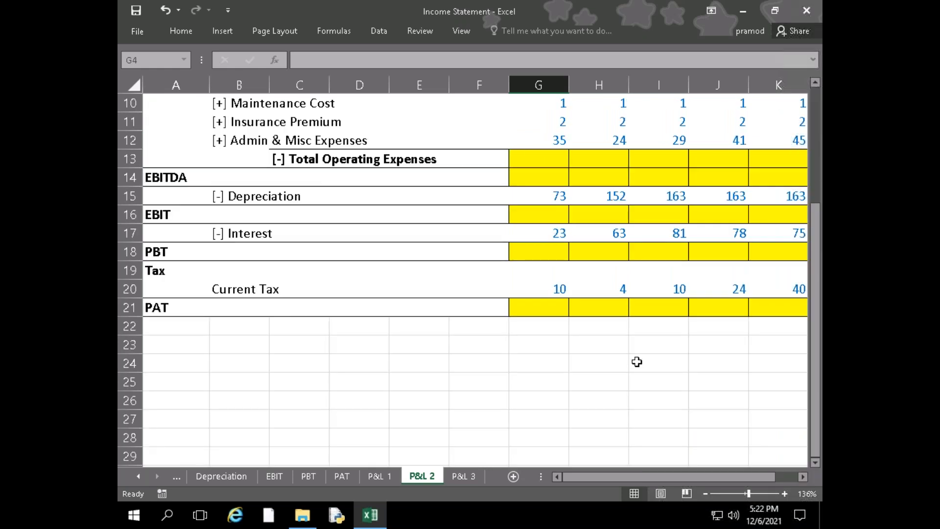
pyautogui.scroll(3, 637, 360)
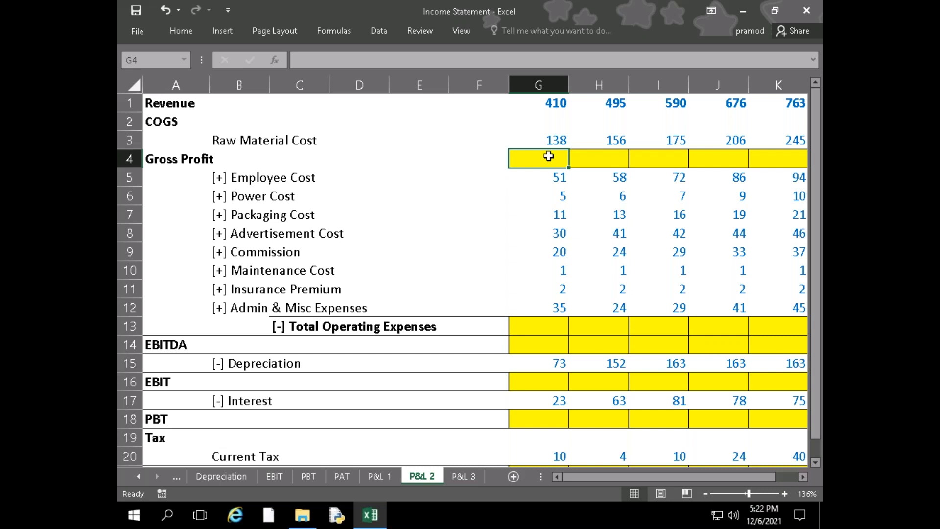
pyautogui.write('=')
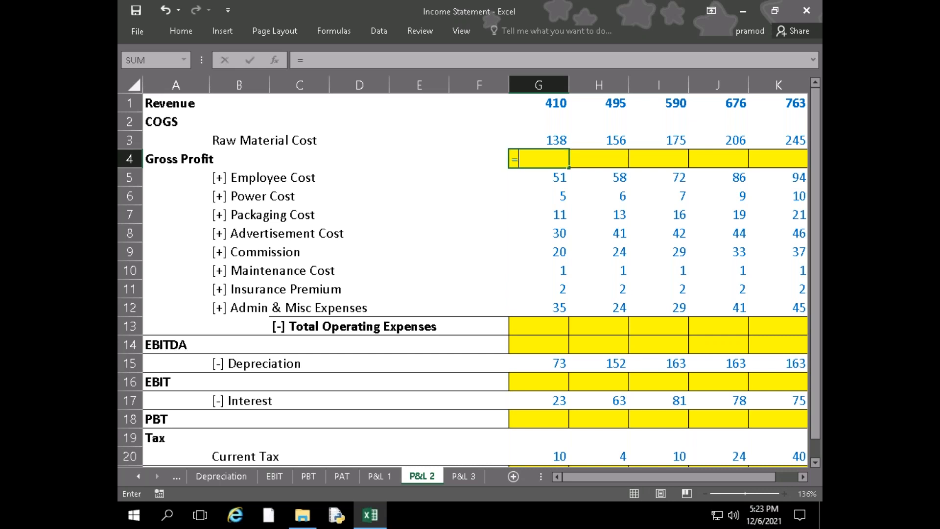
pyautogui.press('Up')
pyautogui.press('Up')
pyautogui.press('Up')
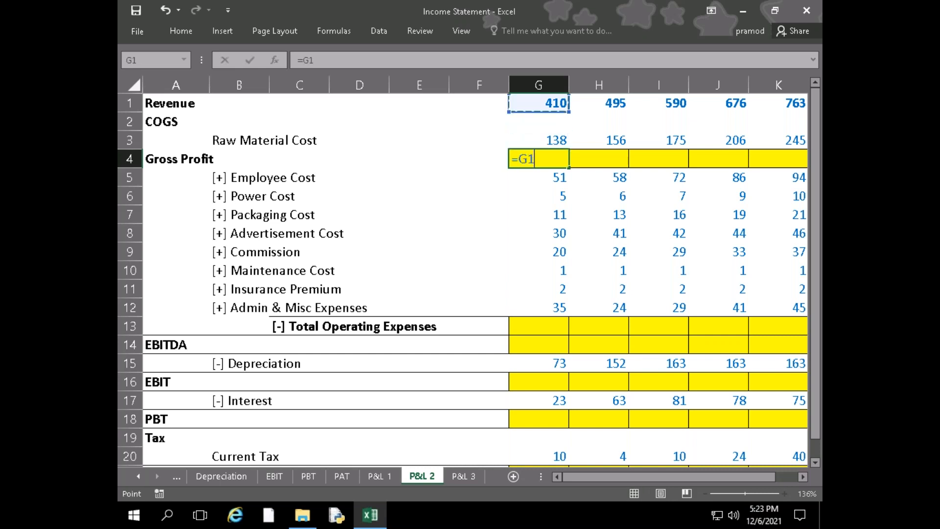
pyautogui.write('-')
pyautogui.press('Up')
pyautogui.press('Return')
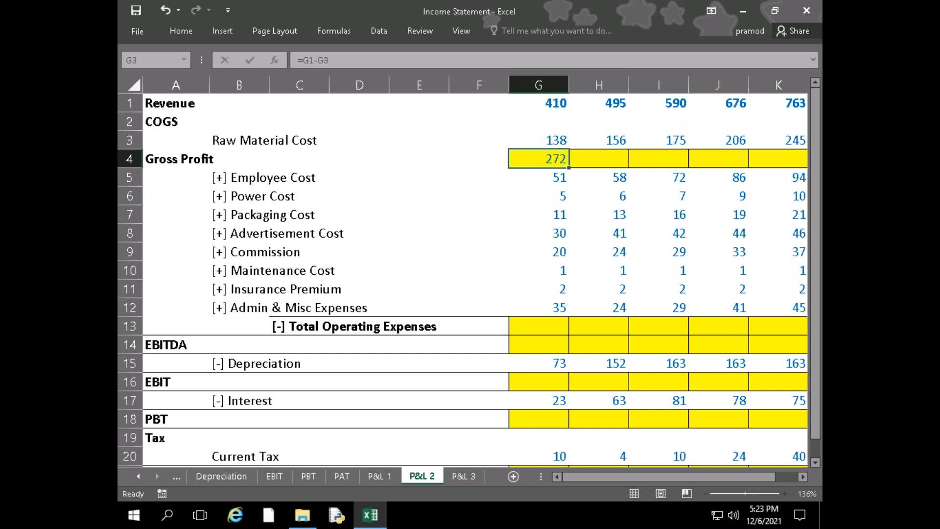
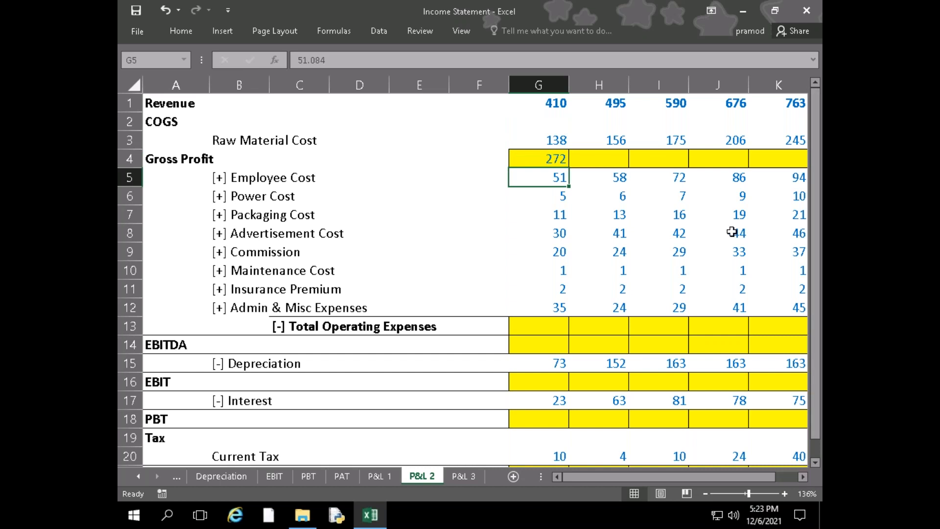
# Calculate Total Operating Expenses in G13 by summing Employee Cost through Admin & Misc Expenses, G5:G12
pyautogui.press('Down')
pyautogui.press('Down')
pyautogui.press('Down')
pyautogui.press('Down')
pyautogui.press('Down')
pyautogui.press('Down')
pyautogui.press('Down')
pyautogui.press('Down')
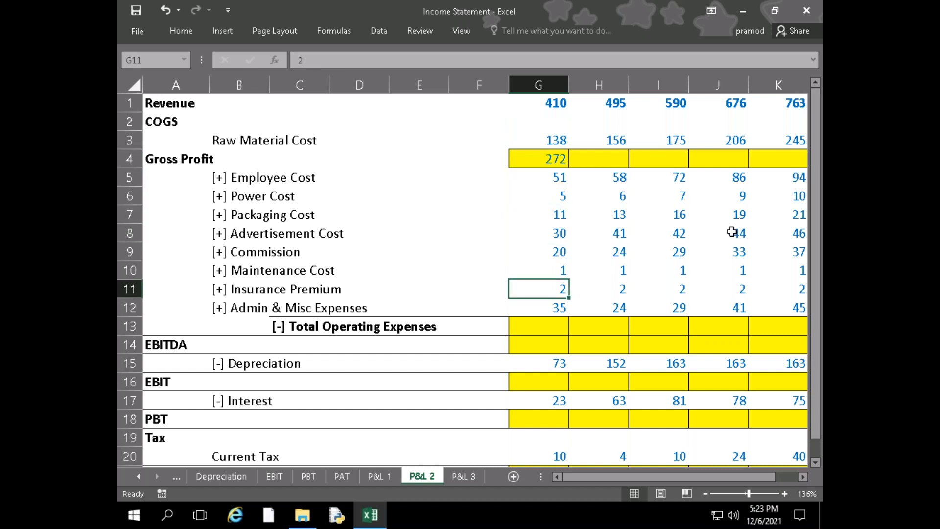
pyautogui.write('=sum')
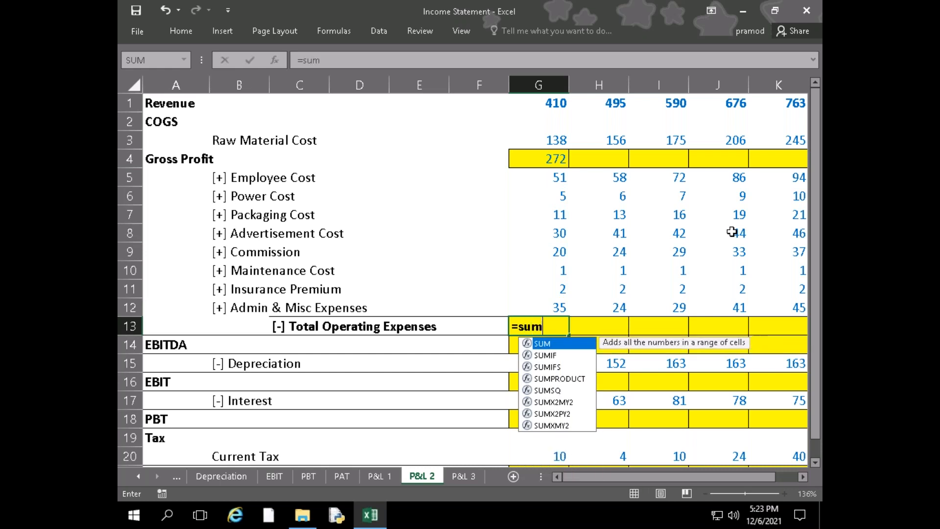
pyautogui.press('Tab')
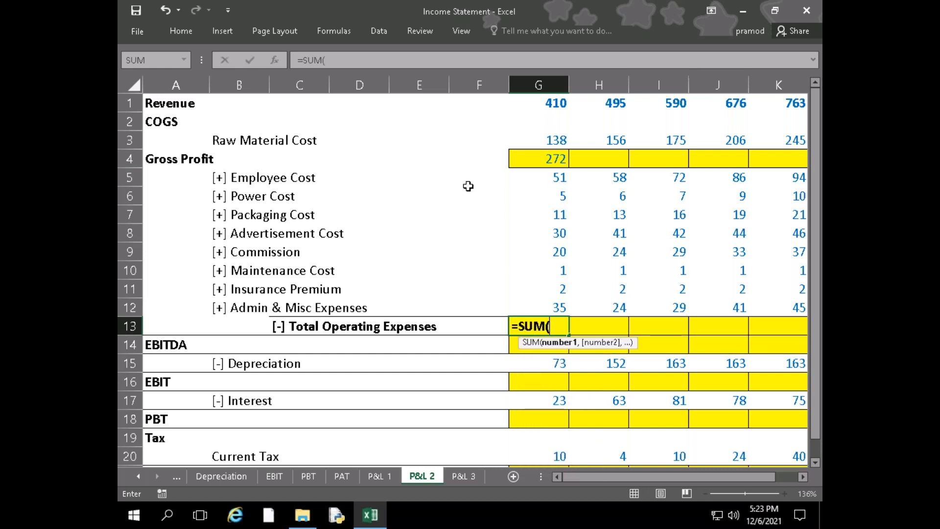
pyautogui.click(545, 178)
pyautogui.moveTo(544, 214); pyautogui.dragTo(544, 300)
pyautogui.press('Return')
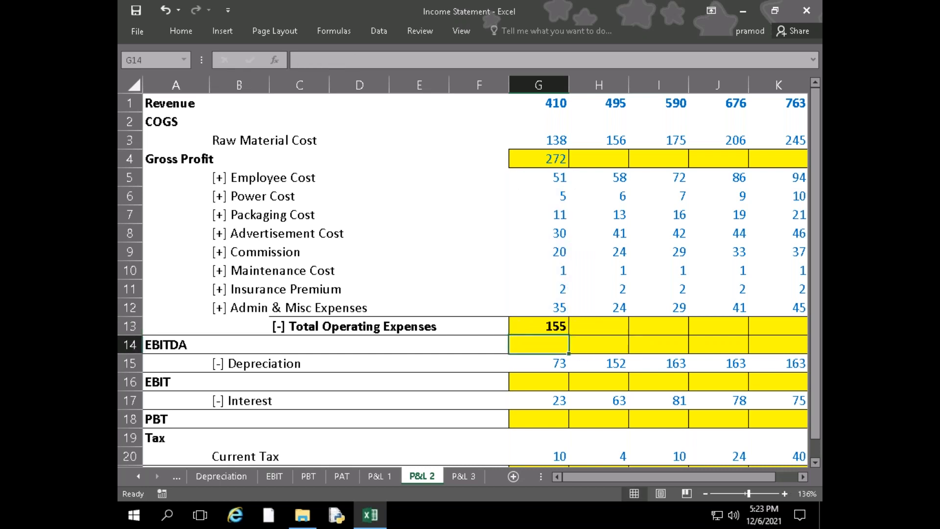
# Calculate EBITDA in G14 as Gross Profit minus Total Operating Expenses with =G4-G13
pyautogui.write('=')
pyautogui.press('Up')
pyautogui.press('Up')
pyautogui.press('Up')
pyautogui.press('Up')
pyautogui.press('Up')
pyautogui.press('Up')
pyautogui.press('Up')
pyautogui.press('Up')
pyautogui.press('Up')
pyautogui.press('Up')
pyautogui.press('Up')
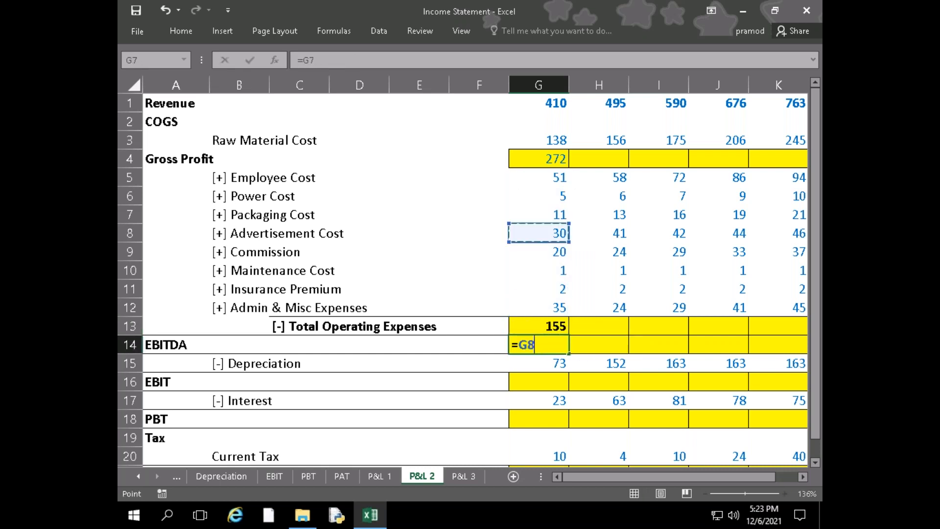
pyautogui.press('Down')
pyautogui.write('-')
pyautogui.press('Up')
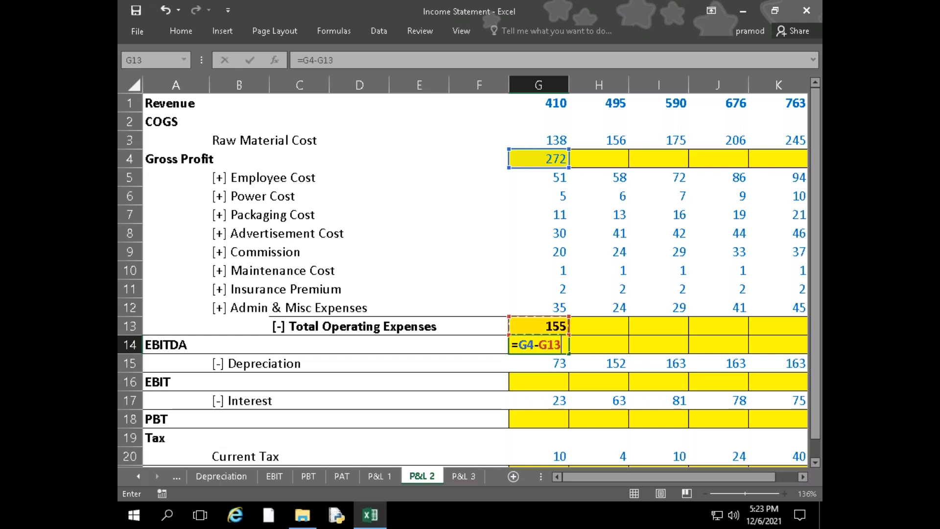
pyautogui.press('Return')
# Calculate EBIT in G16 as EBITDA minus Depreciation with =G14-G15
pyautogui.press('Down')
pyautogui.write('=')
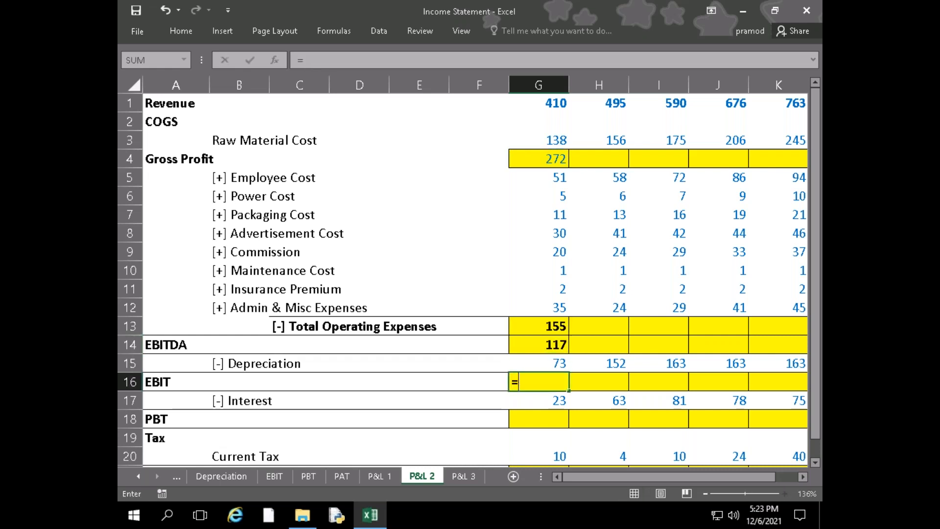
pyautogui.press('Up')
pyautogui.press('Up')
pyautogui.write('-')
pyautogui.press('Up')
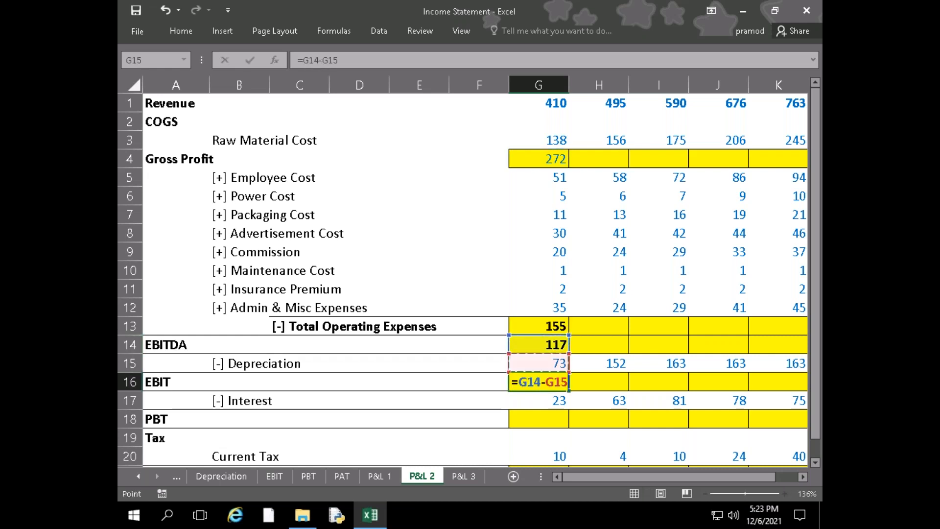
pyautogui.press('Return')
# Calculate PBT in G18 as EBIT minus Interest with =G16-G17
pyautogui.press('Down')
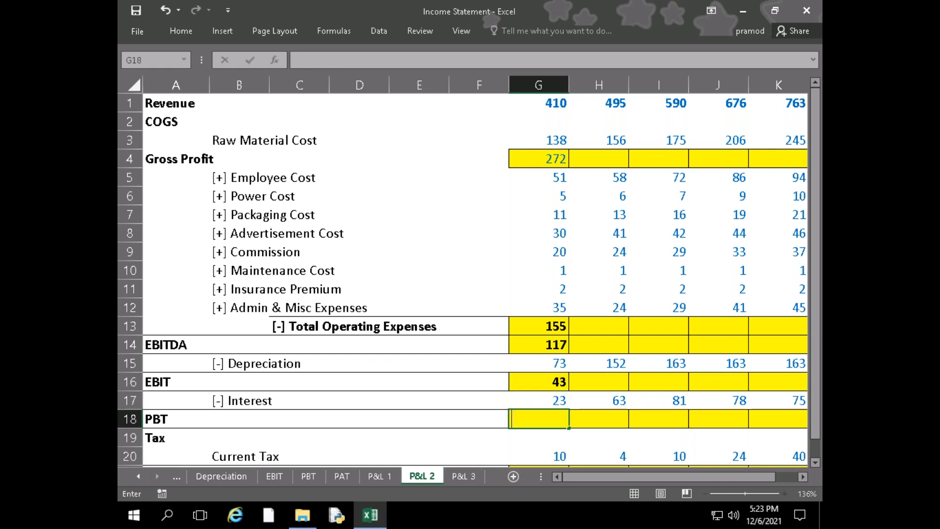
pyautogui.write('=')
pyautogui.press('Up')
pyautogui.press('Up')
pyautogui.write('-')
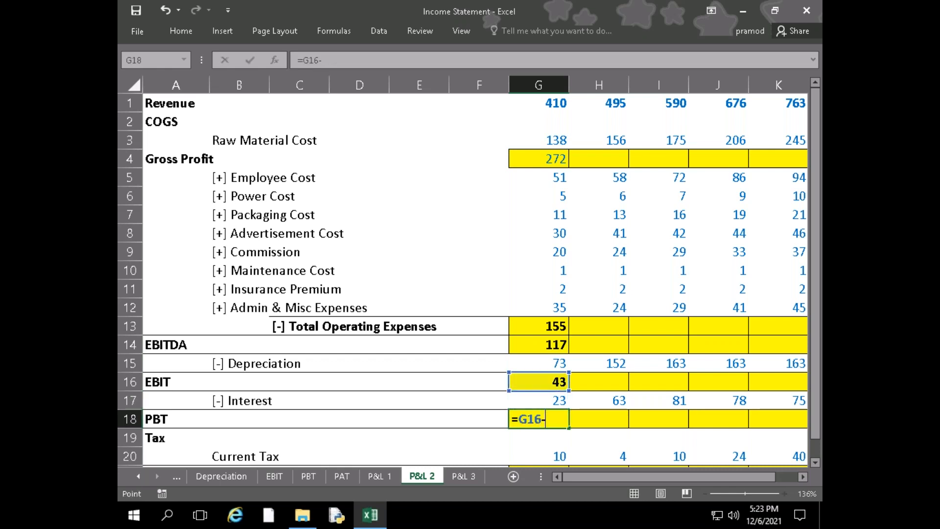
pyautogui.press('Up')
pyautogui.press('Return')
# Enter the formula =G17-G18 in the Tax heading row at G19
pyautogui.press('Up')
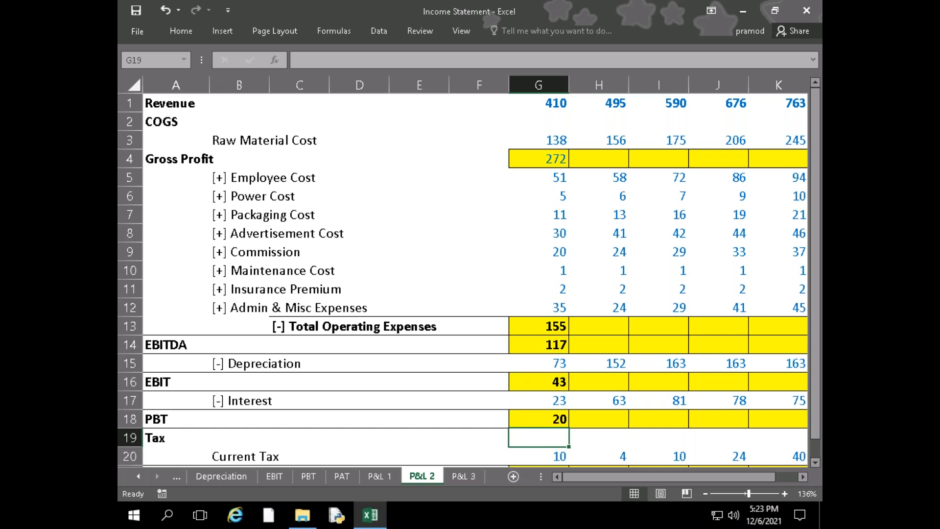
pyautogui.write('=')
pyautogui.press('Up')
pyautogui.press('Up')
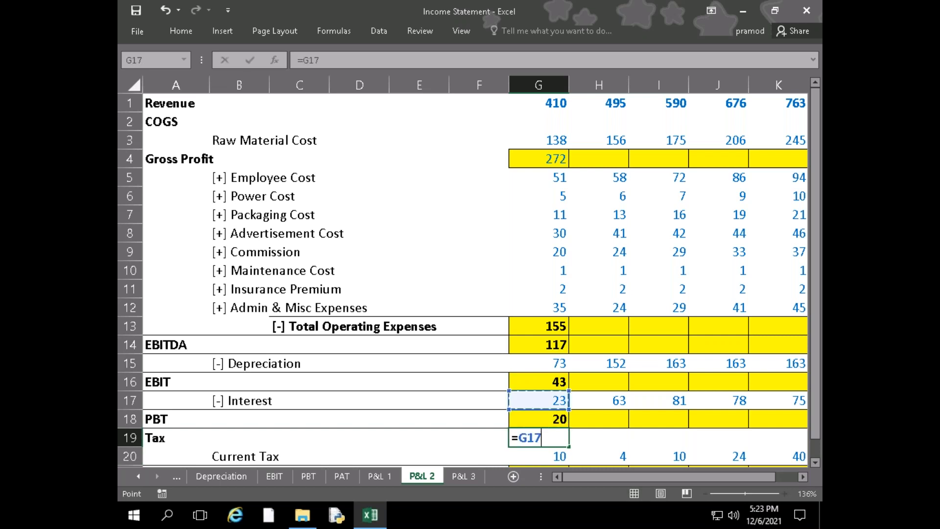
pyautogui.write('-')
pyautogui.press('Up')
pyautogui.press('Return')
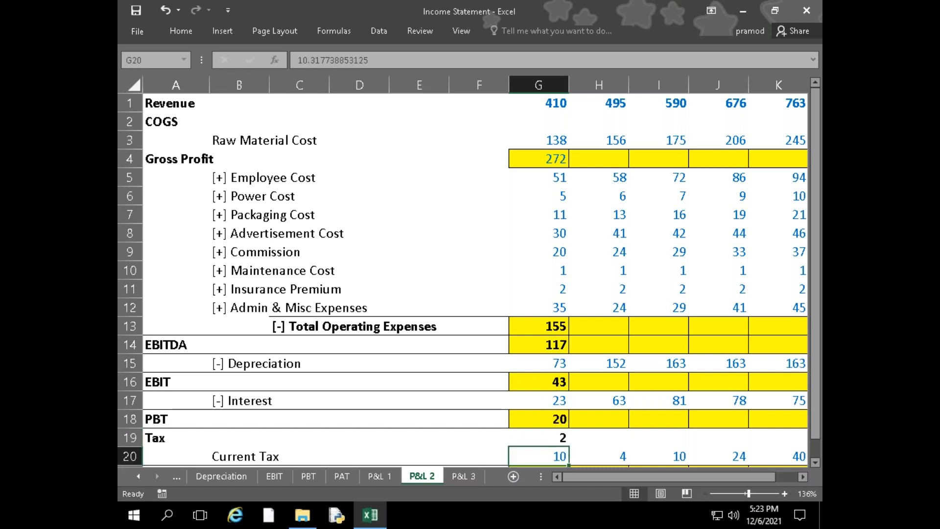
# Enter the PAT formula =G19-G20 in G21
pyautogui.press('Down')
pyautogui.press('Down')
pyautogui.press('Up')
pyautogui.write('=')
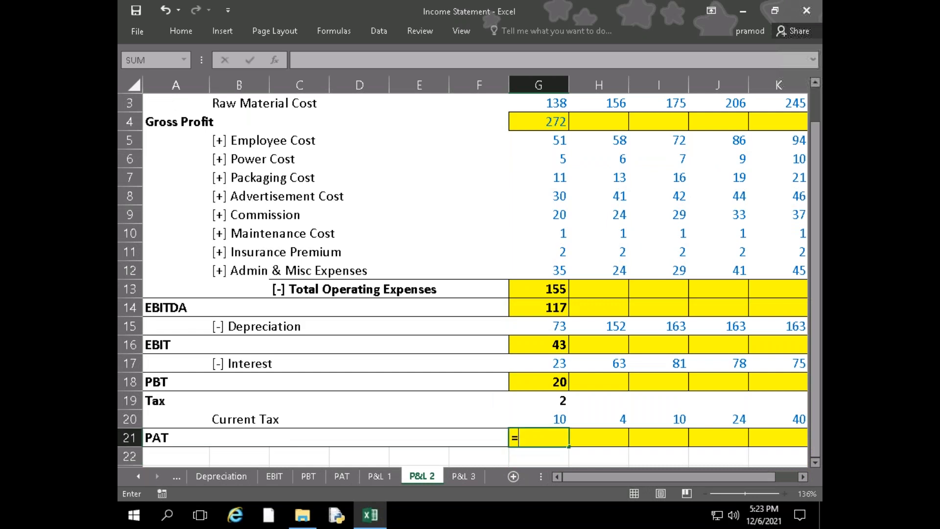
pyautogui.press('Up')
pyautogui.press('Up')
pyautogui.write('-')
pyautogui.press('Up')
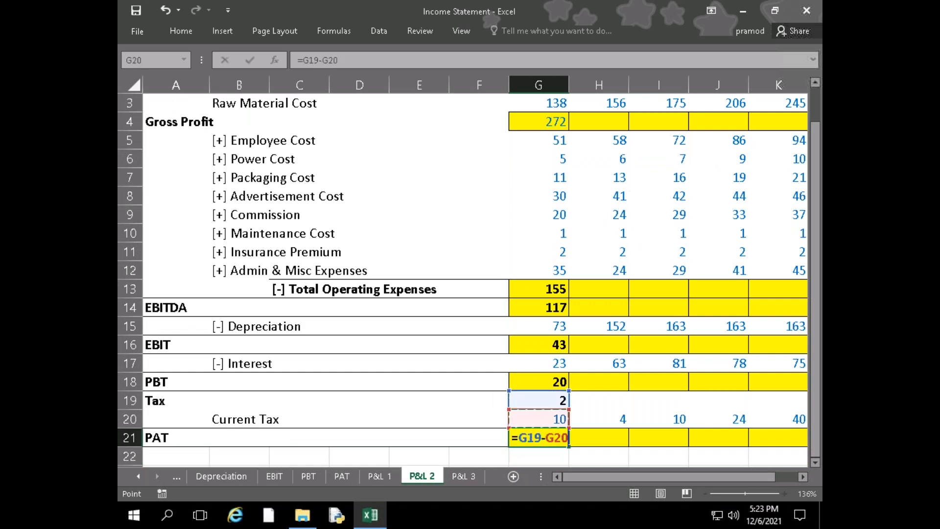
pyautogui.press('Return')
pyautogui.press('Up')
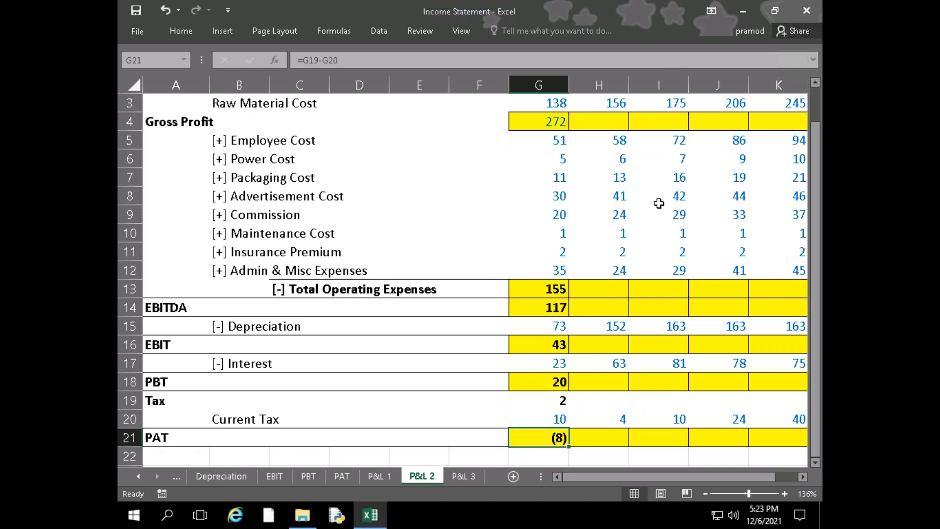
# Copy the Gross Profit formula from G4 across the remaining years to K4
pyautogui.scroll(1, 659, 203)
pyautogui.scroll(-1, 613, 242)
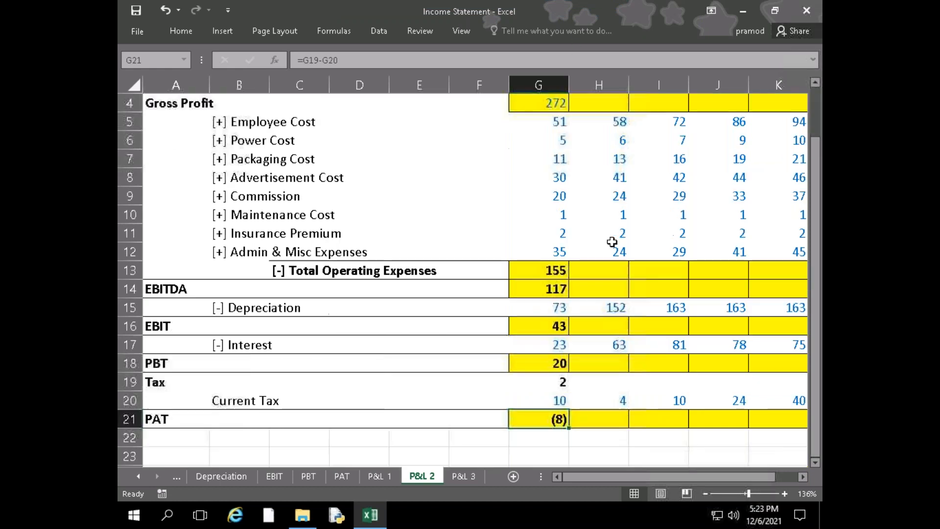
pyautogui.scroll(1, 585, 293)
pyautogui.click(558, 142)
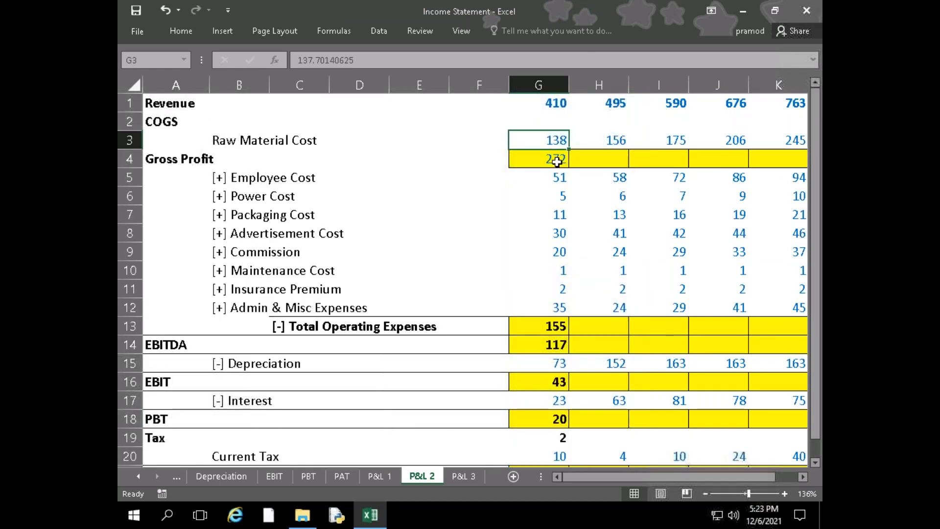
pyautogui.click(561, 157)
pyautogui.moveTo(570, 168); pyautogui.dragTo(613, 168)
pyautogui.hscroll(-3, 470, 274)
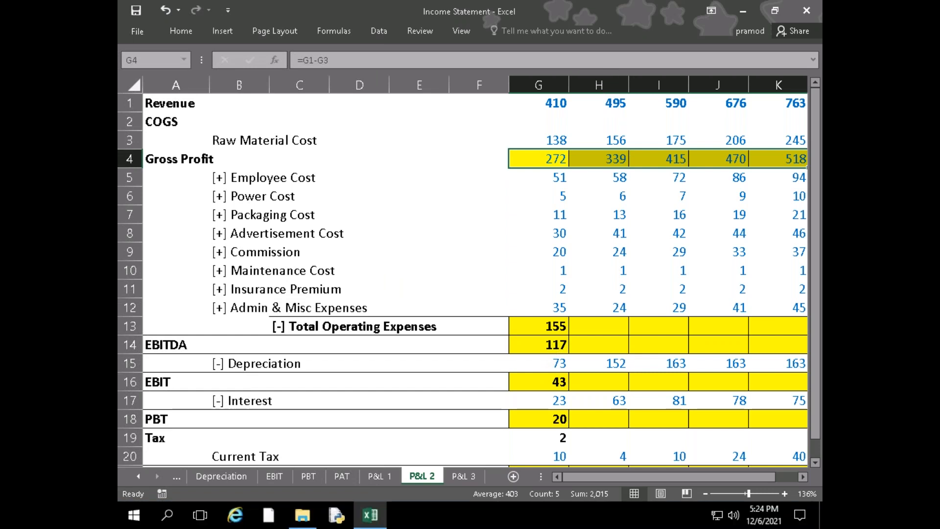
# Check the EBITDA, Depreciation, Tax, Current Tax and PAT cells in column G
pyautogui.click(552, 346)
pyautogui.scroll(-1, 553, 333)
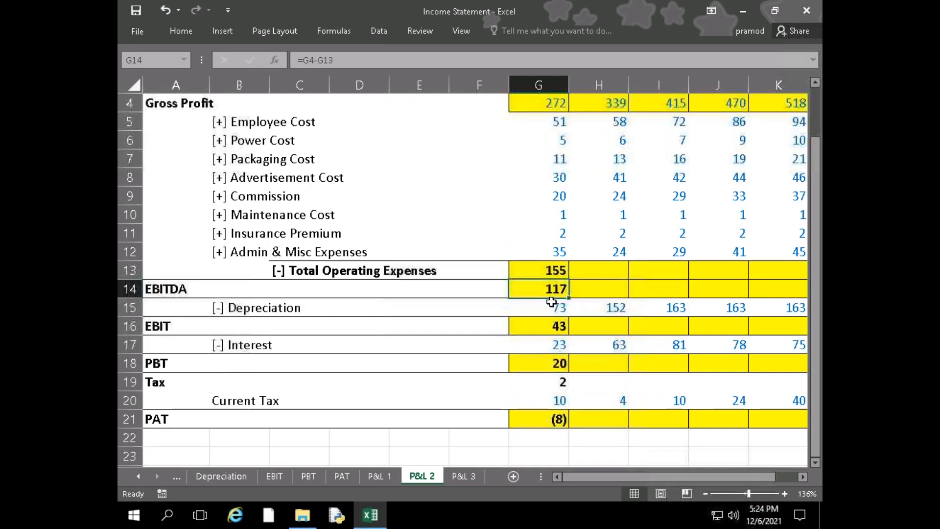
pyautogui.click(551, 307)
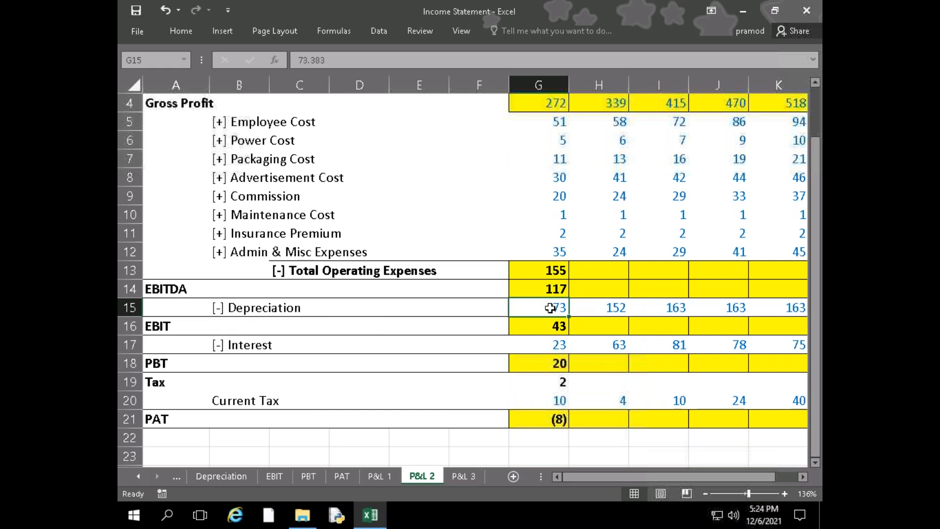
pyautogui.scroll(1, 572, 241)
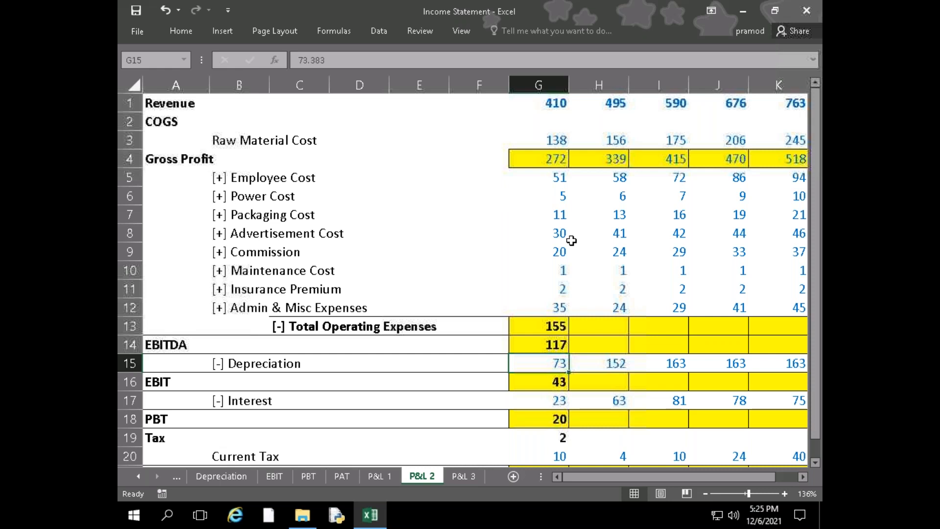
pyautogui.click(543, 17)
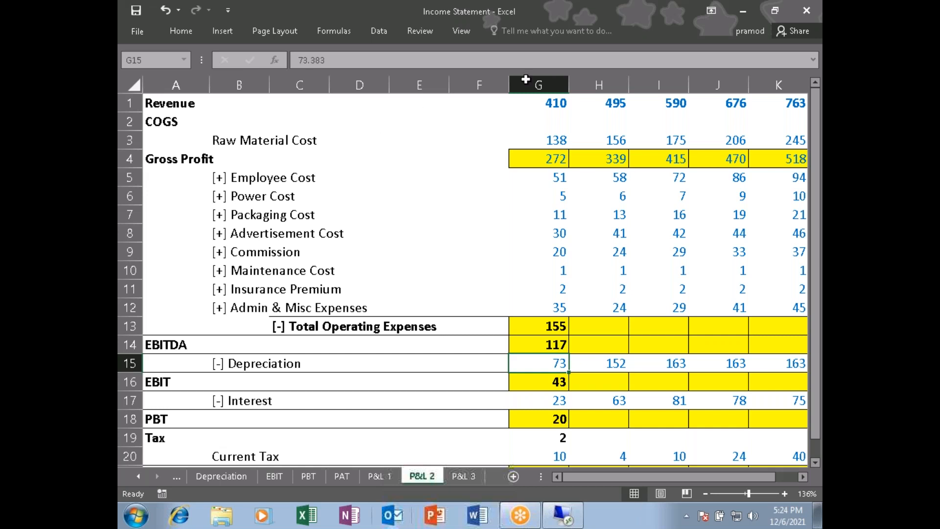
pyautogui.click(541, 439)
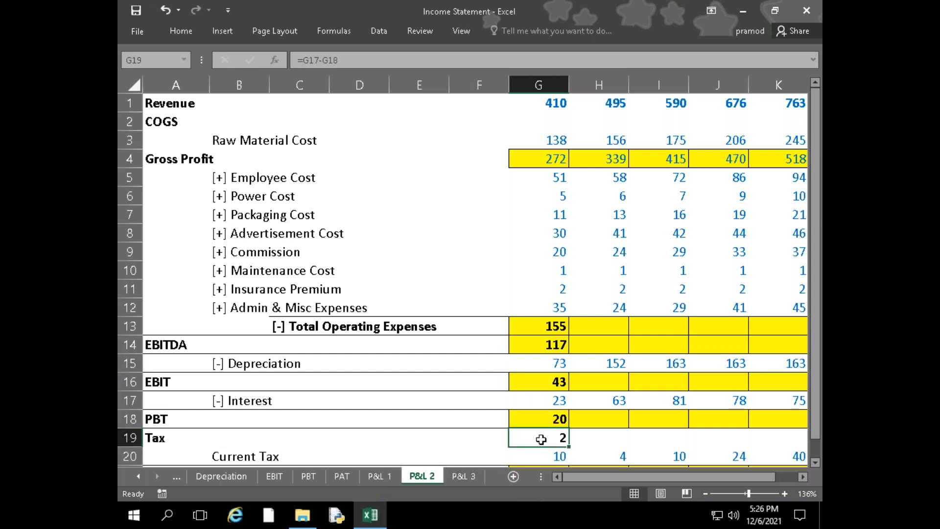
pyautogui.scroll(-2, 541, 439)
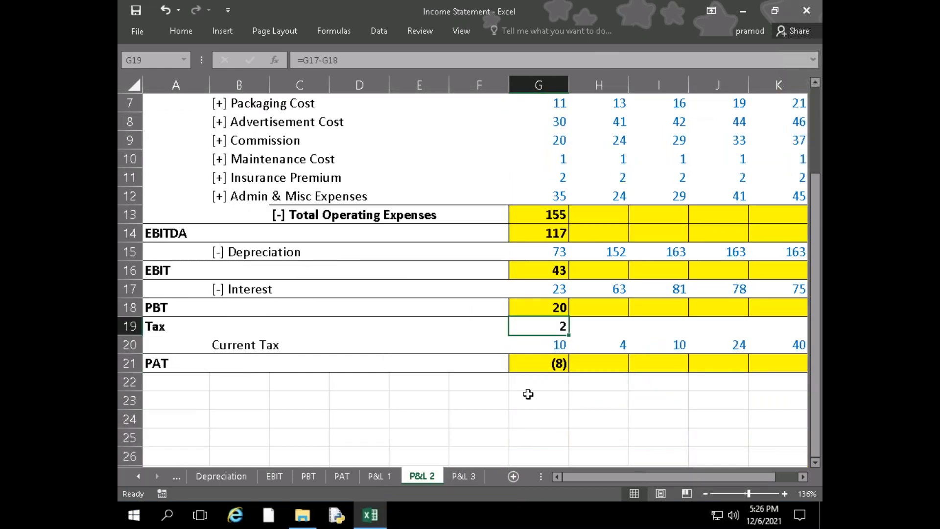
pyautogui.click(537, 342)
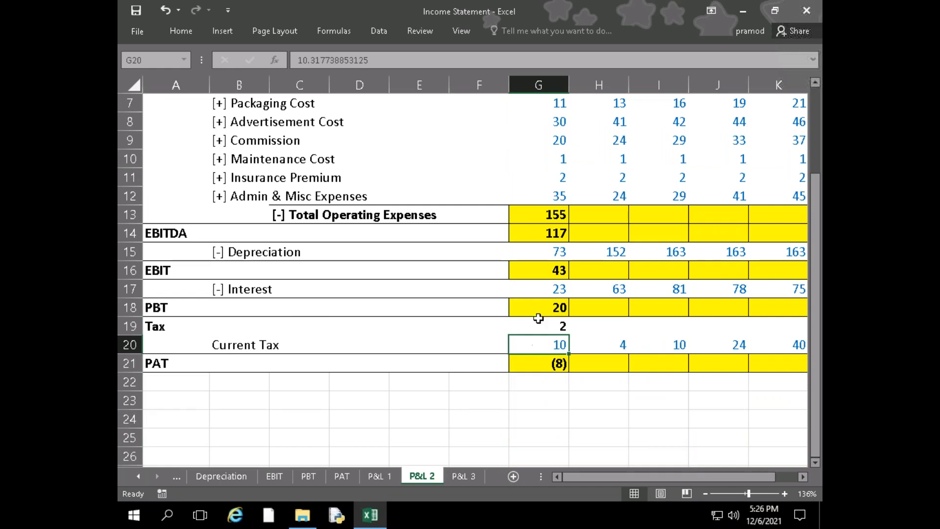
pyautogui.click(533, 361)
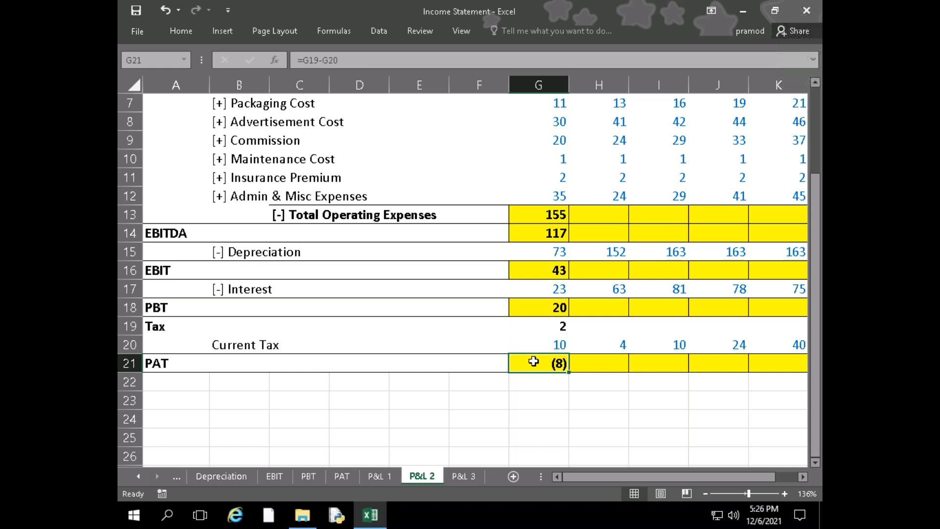
# Clear the formula from the Tax heading row in G19
pyautogui.press('Up')
pyautogui.press('Up')
pyautogui.press('Delete')
pyautogui.press('Down')
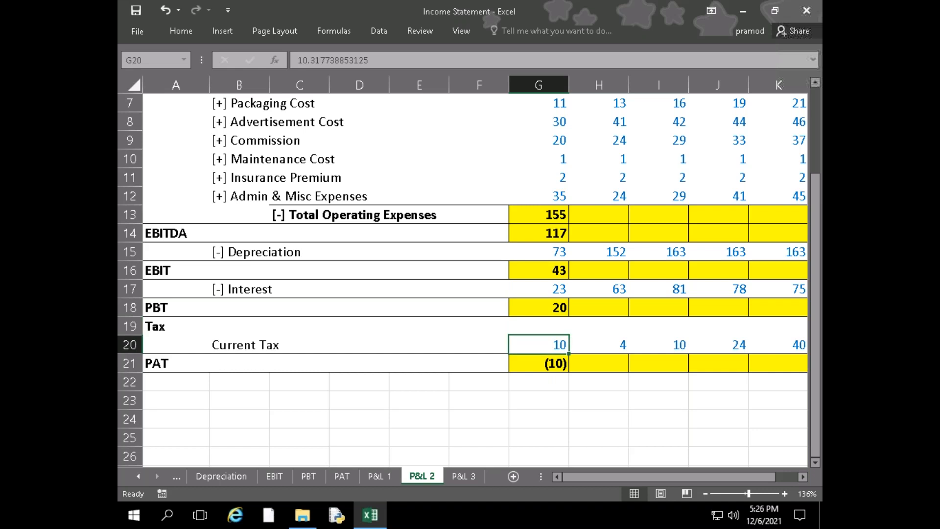
pyautogui.press('Down')
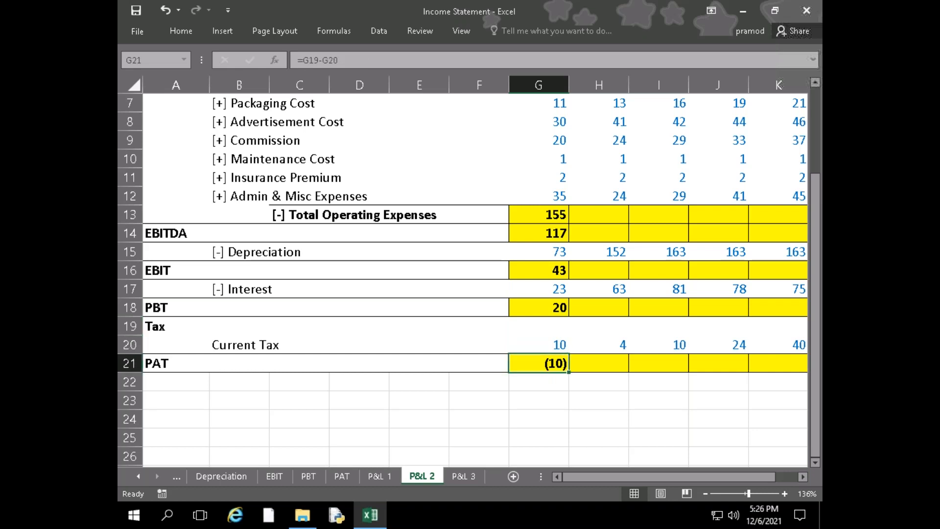
# Examine the PBT formula in G18 and the row labels from EBIT through Tax to trace how PAT is derived
pyautogui.press('Up')
pyautogui.press('Up')
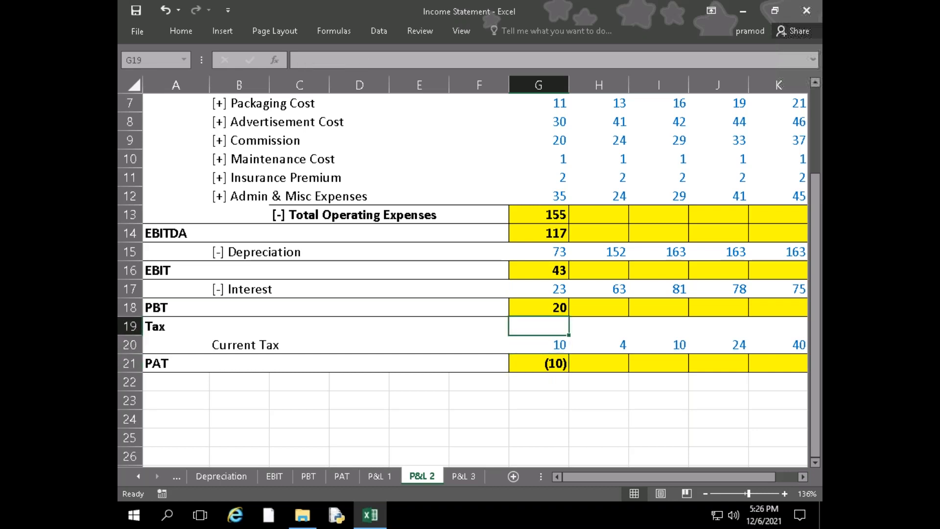
pyautogui.press('Up')
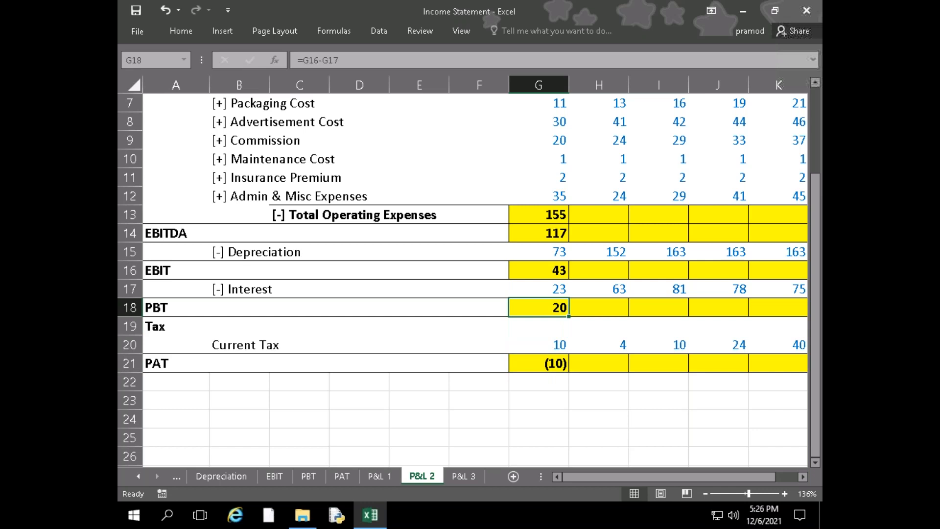
pyautogui.press('Down')
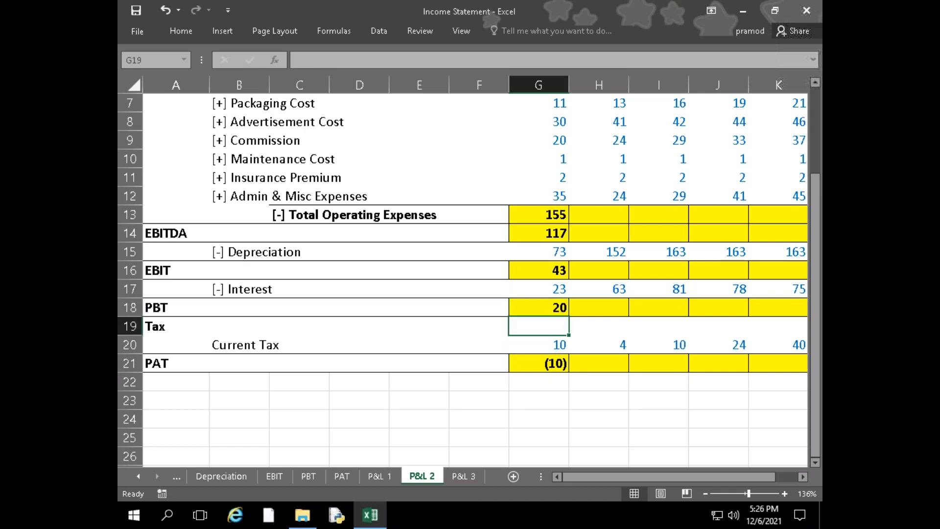
pyautogui.press('Left')
pyautogui.press('Left')
pyautogui.press('Left')
pyautogui.press('Left')
pyautogui.press('Left')
pyautogui.press('Left')
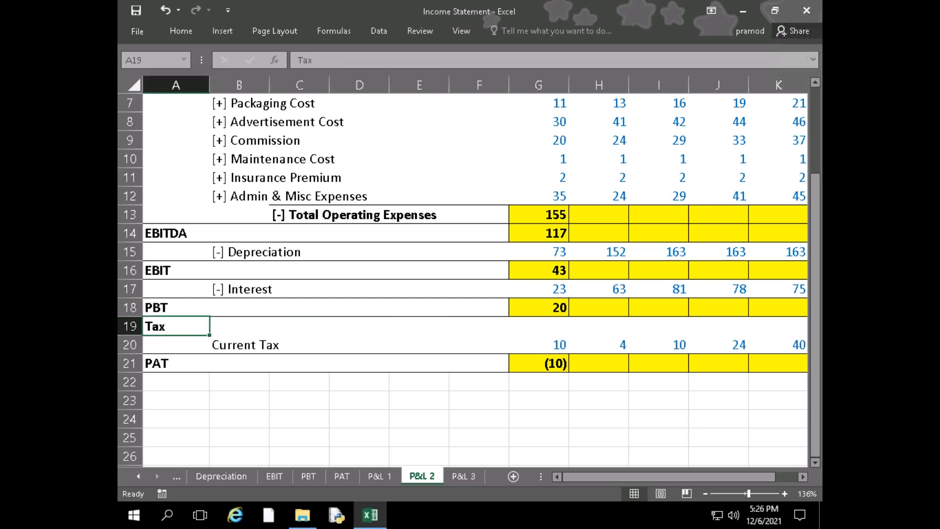
pyautogui.press('Up')
pyautogui.press('Up')
pyautogui.press('Up')
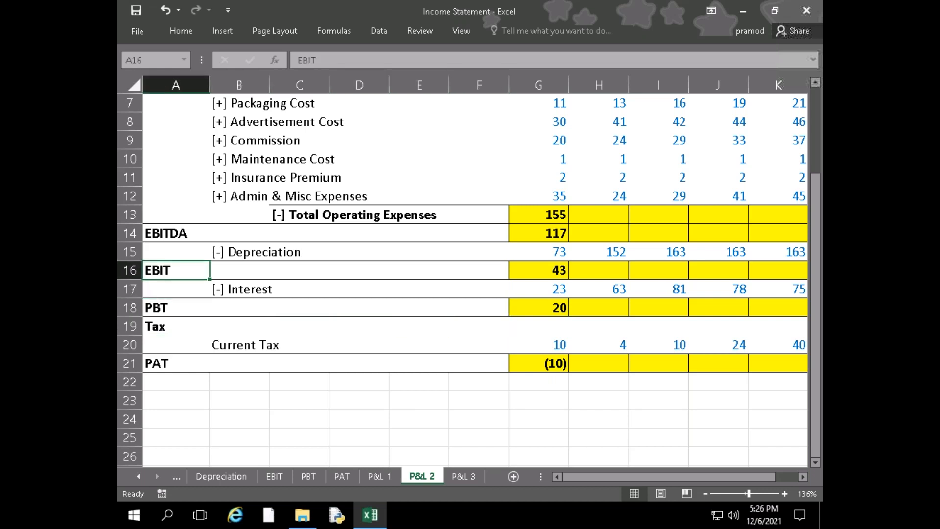
pyautogui.press('Down')
pyautogui.press('Down')
pyautogui.press('Up')
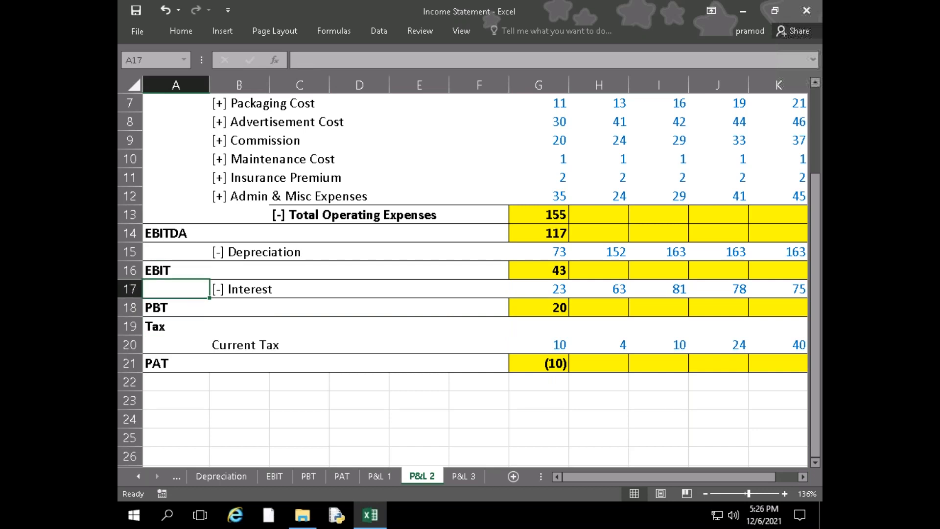
pyautogui.press('Down')
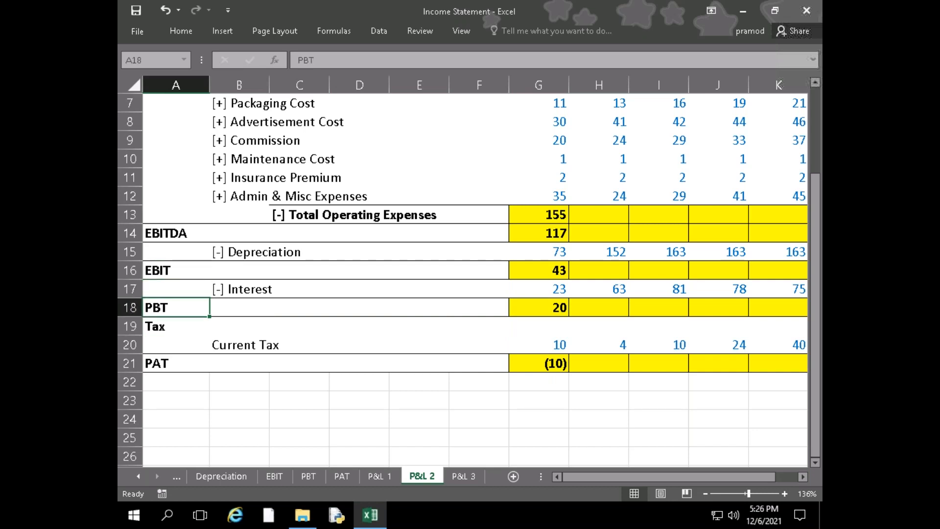
# Check the PBT, Tax, Current Tax and PAT cells in column G to trace which rows PAT depends on
pyautogui.press('Right')
pyautogui.press('Right')
pyautogui.press('Right')
pyautogui.press('Right')
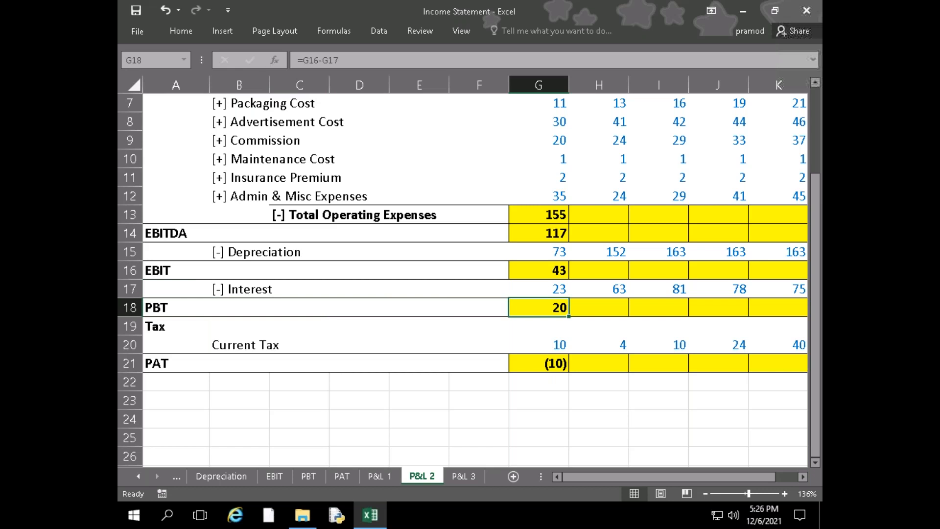
pyautogui.scroll(2, 539, 363)
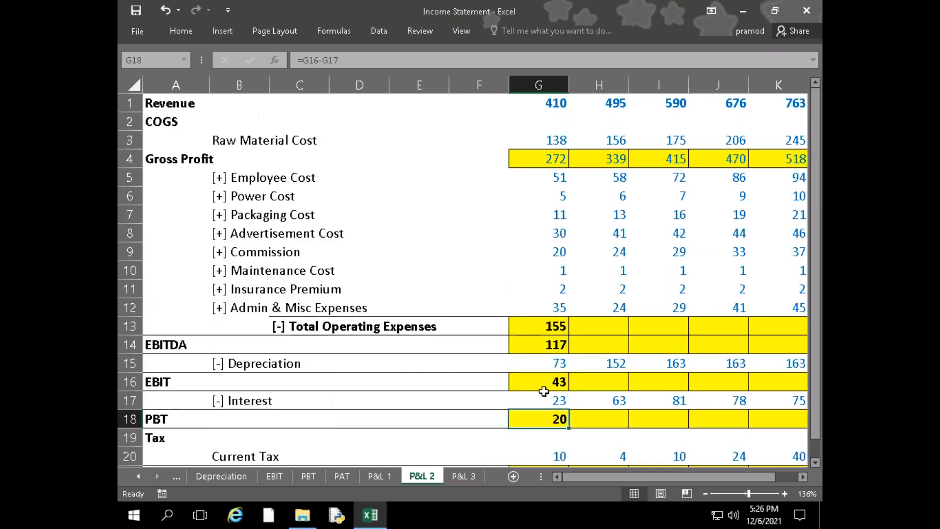
pyautogui.scroll(-2, 546, 398)
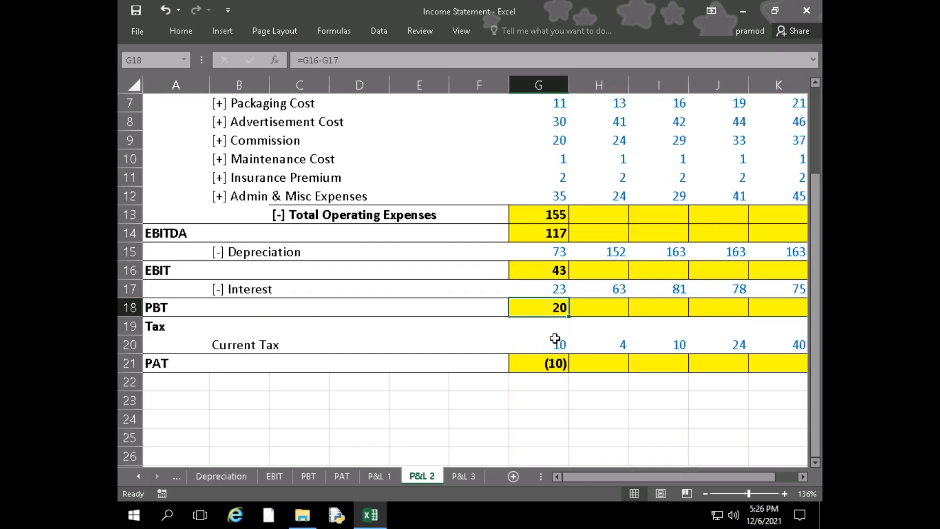
pyautogui.click(552, 328)
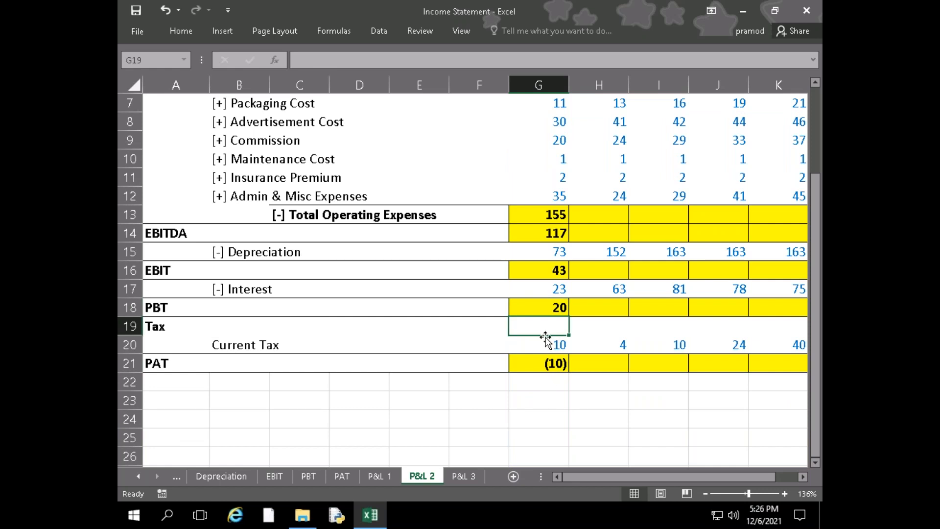
pyautogui.click(552, 364)
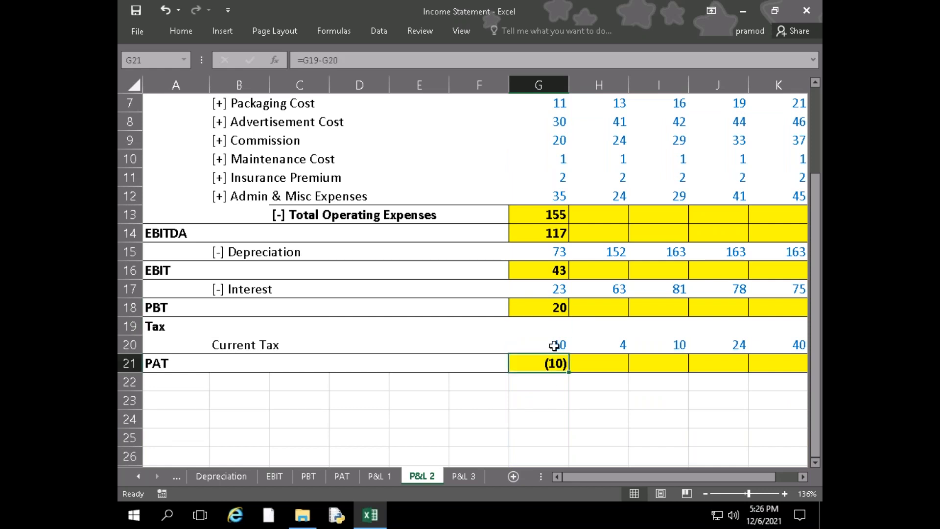
pyautogui.click(554, 346)
# Replace the PAT formula in G21 with =G18-G20 so Current Tax is subtracted from PBT
pyautogui.click(554, 363)
pyautogui.write('=')
pyautogui.press('Up')
pyautogui.press('Up')
pyautogui.press('Up')
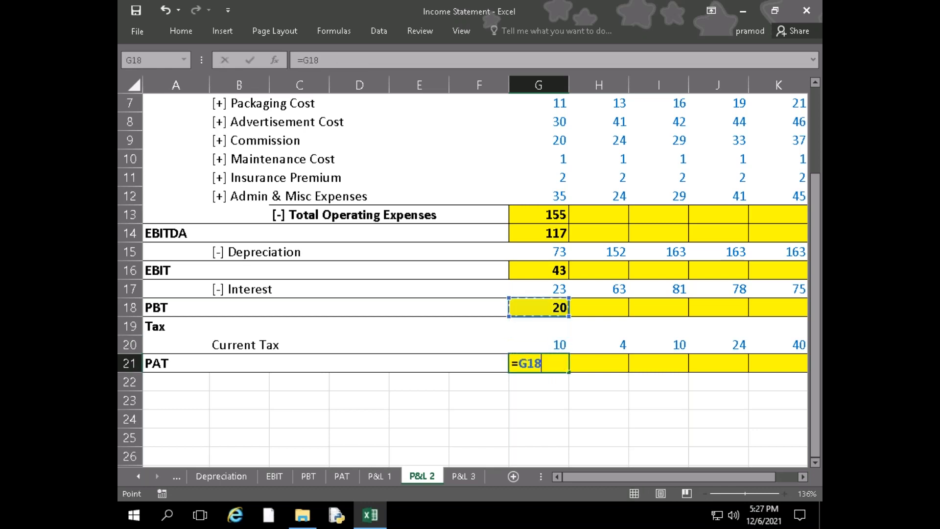
pyautogui.write('-')
pyautogui.press('Up')
pyautogui.press('Return')
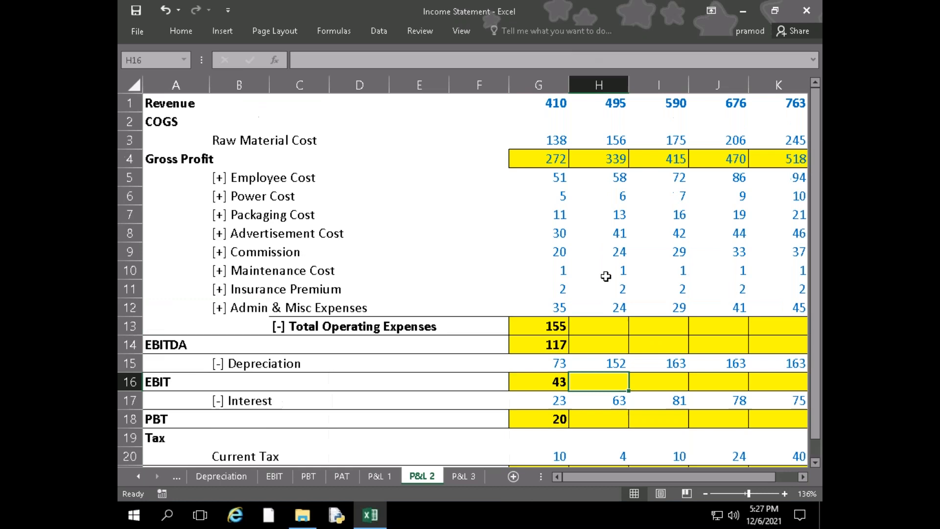
# Copy the Total Operating Expenses and EBITDA formulas from G13:G14 into column H
pyautogui.click(606, 274)
pyautogui.scroll(2, 606, 277)
pyautogui.scroll(-2, 578, 245)
pyautogui.moveTo(550, 217); pyautogui.dragTo(553, 233)
pyautogui.click(551, 218)
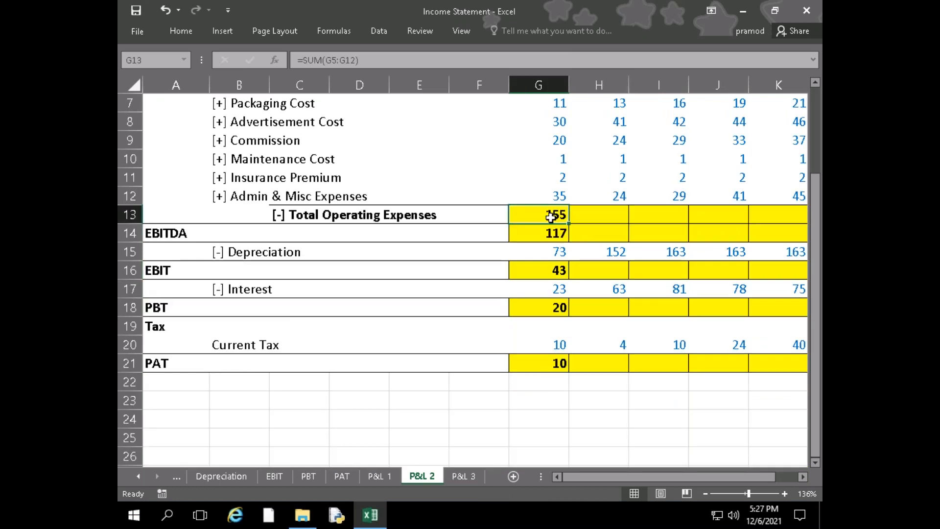
pyautogui.click(558, 233)
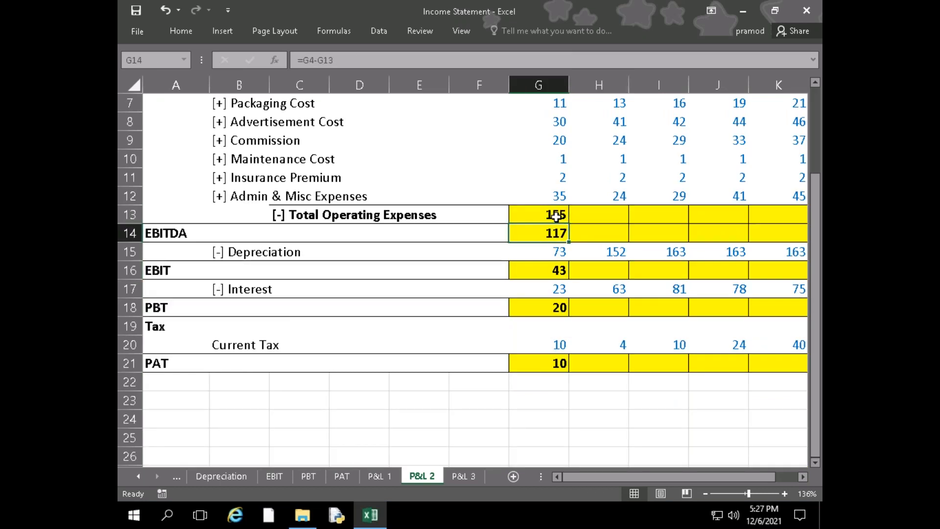
pyautogui.moveTo(556, 217); pyautogui.dragTo(627, 242)
# Copy the EBIT, PBT and PAT formulas from column G into column H
pyautogui.click(563, 279)
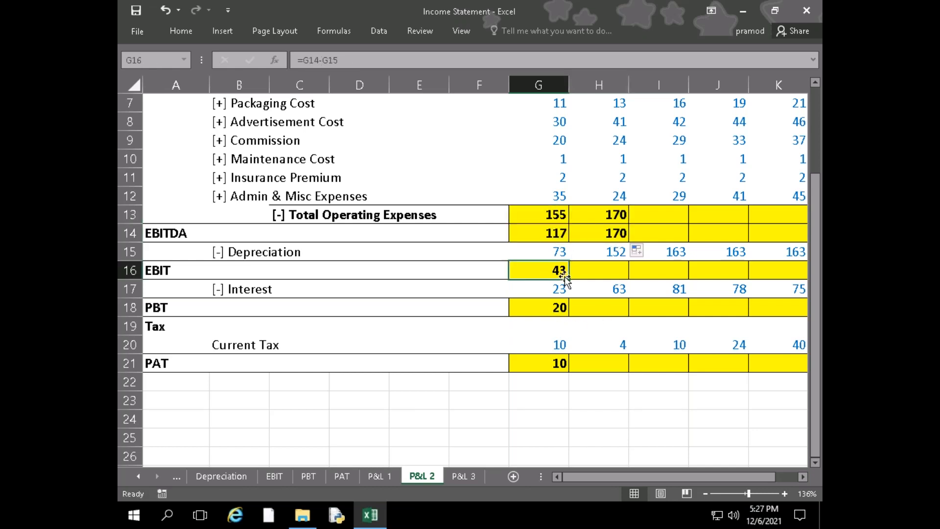
pyautogui.moveTo(568, 280); pyautogui.dragTo(630, 279)
pyautogui.click(546, 312)
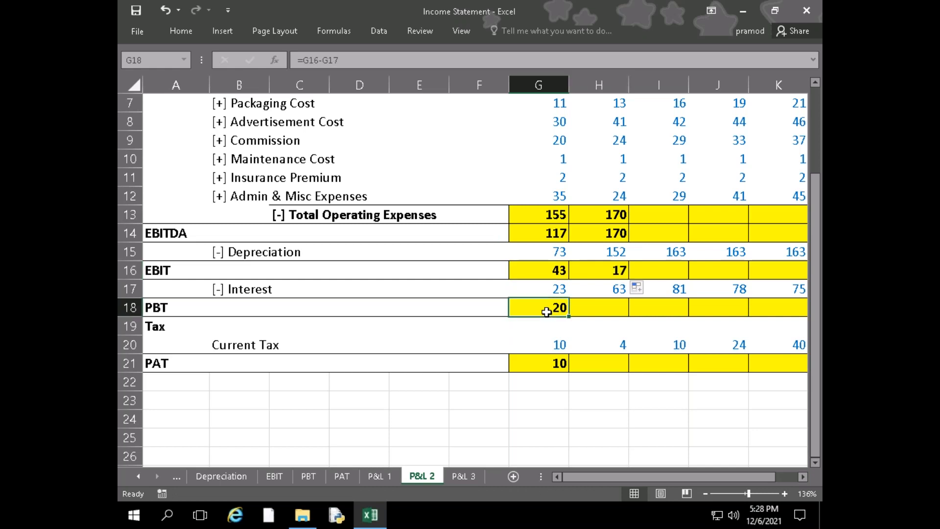
pyautogui.moveTo(568, 317); pyautogui.dragTo(630, 316)
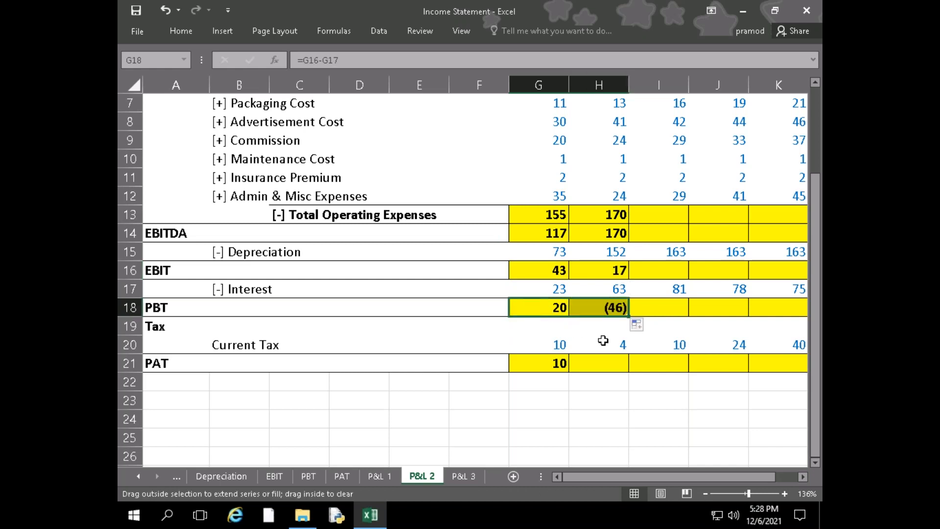
pyautogui.click(554, 363)
pyautogui.moveTo(568, 372); pyautogui.dragTo(629, 372)
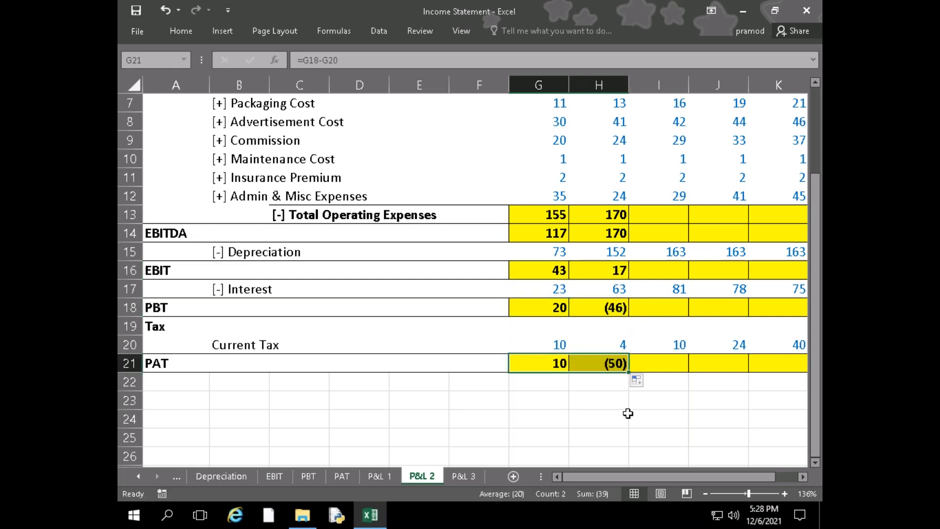
# Inspect the cell references in the PBT, Total Operating Expenses and EBITDA formulas in column H
pyautogui.click(616, 395)
pyautogui.click(618, 365)
pyautogui.click(621, 312)
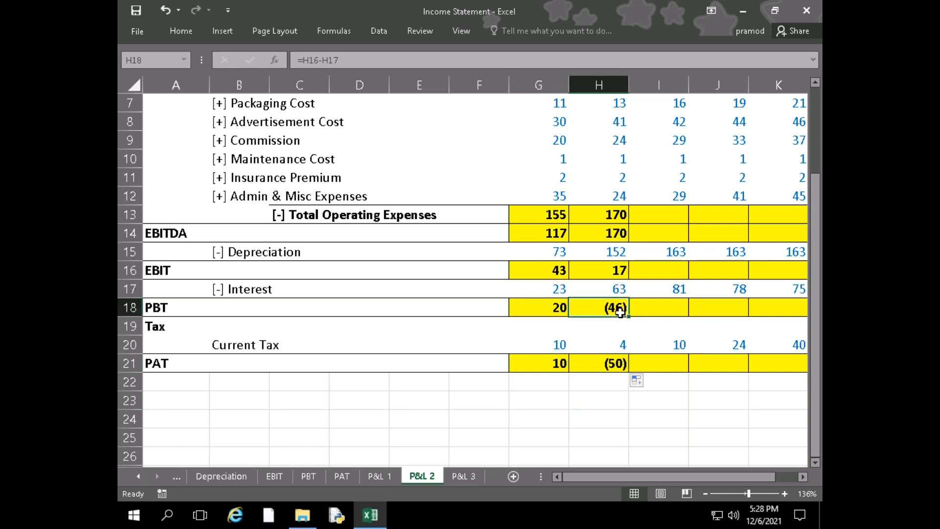
pyautogui.doubleClick(620, 312)
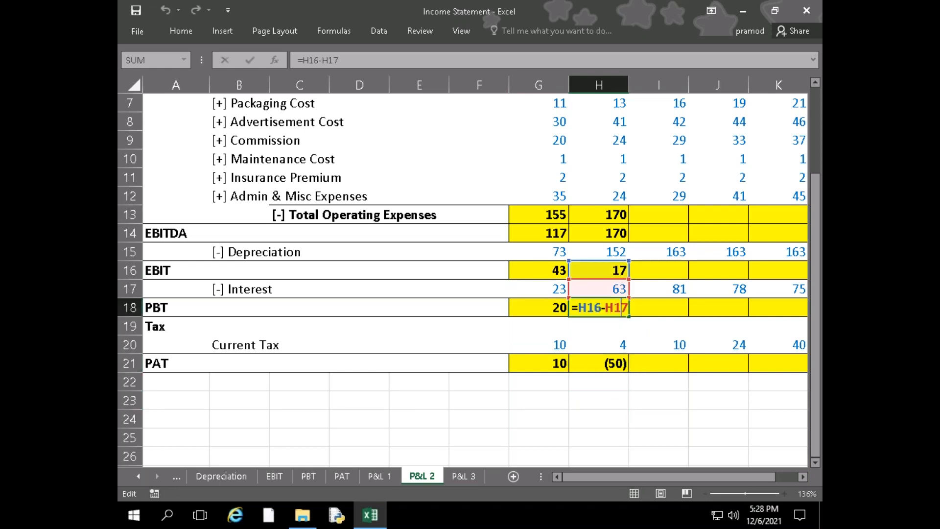
pyautogui.press('Return')
pyautogui.click(607, 215)
pyautogui.doubleClick(608, 215)
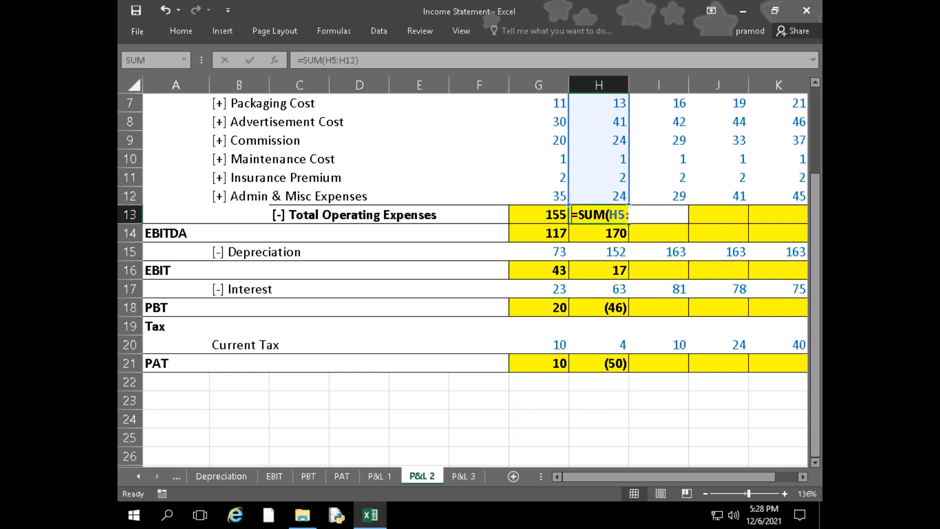
pyautogui.press('Return')
pyautogui.doubleClick(615, 234)
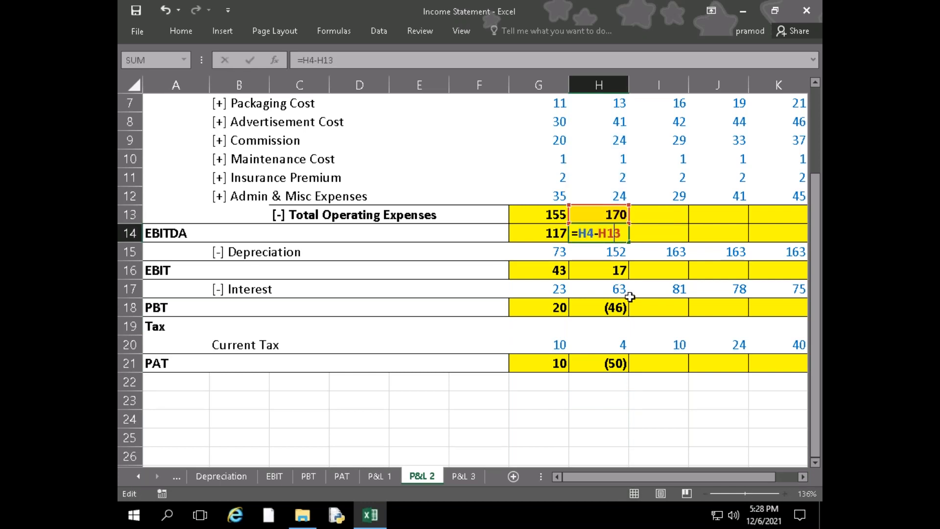
pyautogui.scroll(2, 632, 313)
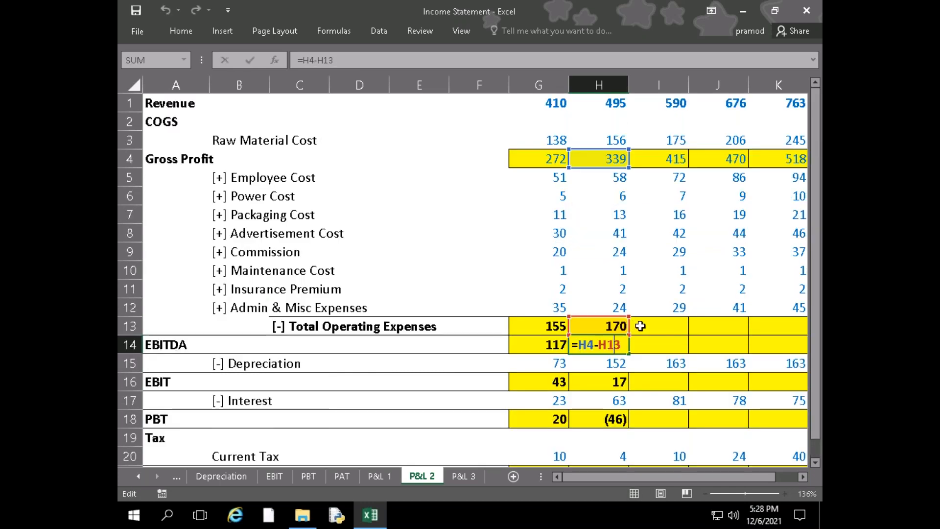
pyautogui.press('Return')
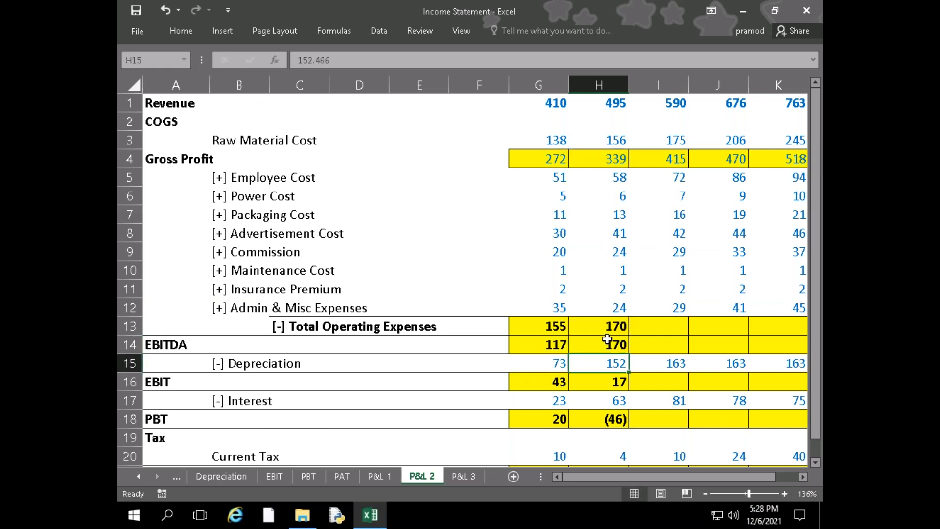
# Show the EBITDA value in H14 with one decimal place, and return it to no decimals
pyautogui.click(607, 340)
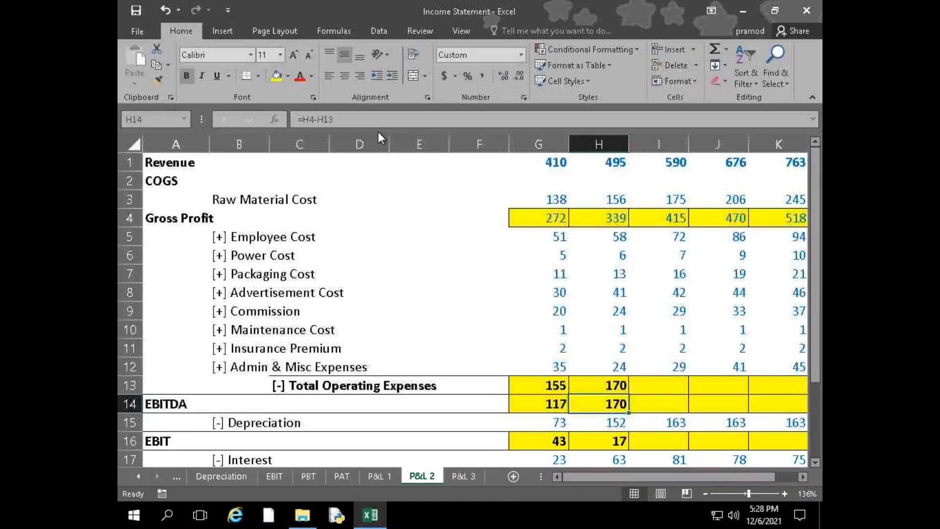
pyautogui.doubleClick(197, 28)
pyautogui.click(504, 76)
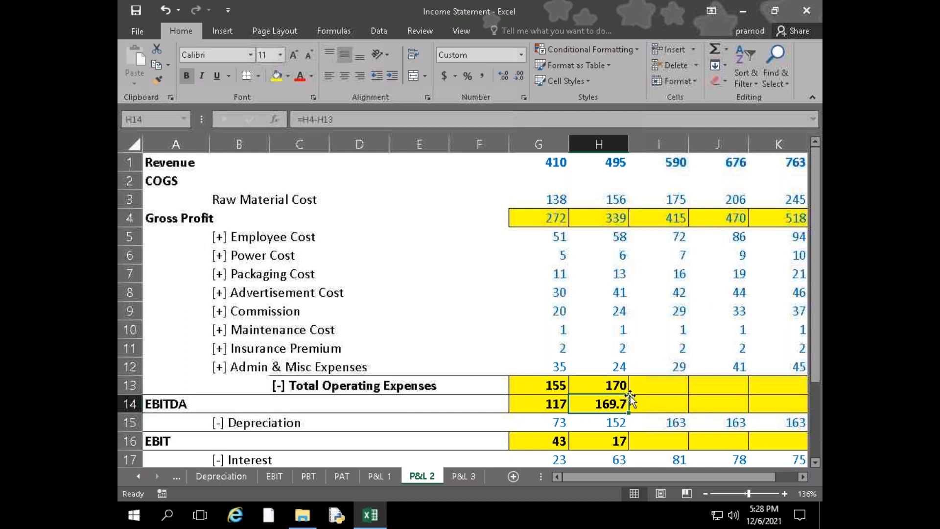
pyautogui.click(519, 76)
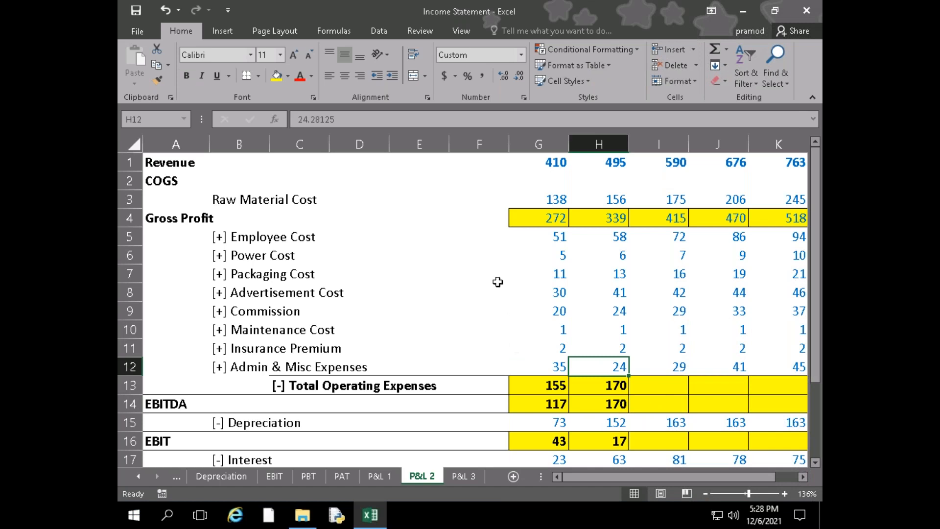
# Calculate =339-170 in the empty cell E5 as a check on EBITDA, and clear the cell
pyautogui.click(419, 234)
pyautogui.write('=')
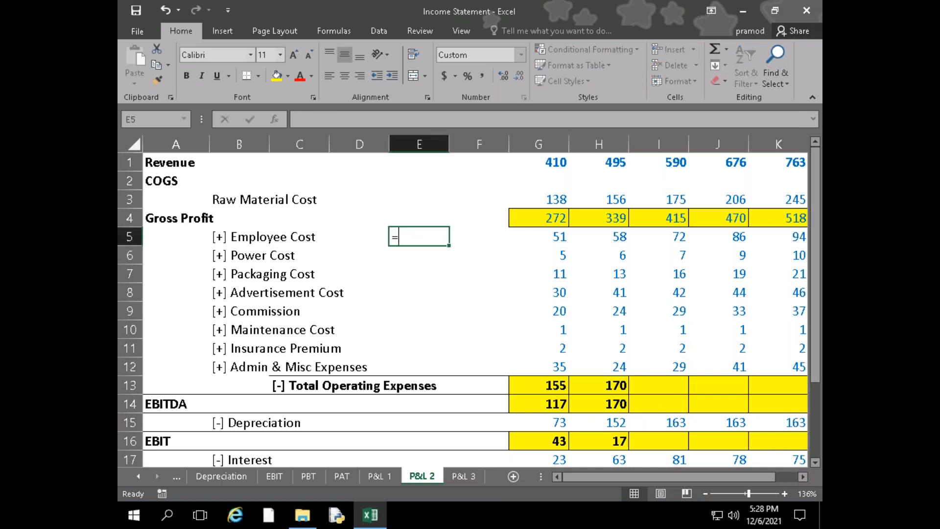
pyautogui.write('339-')
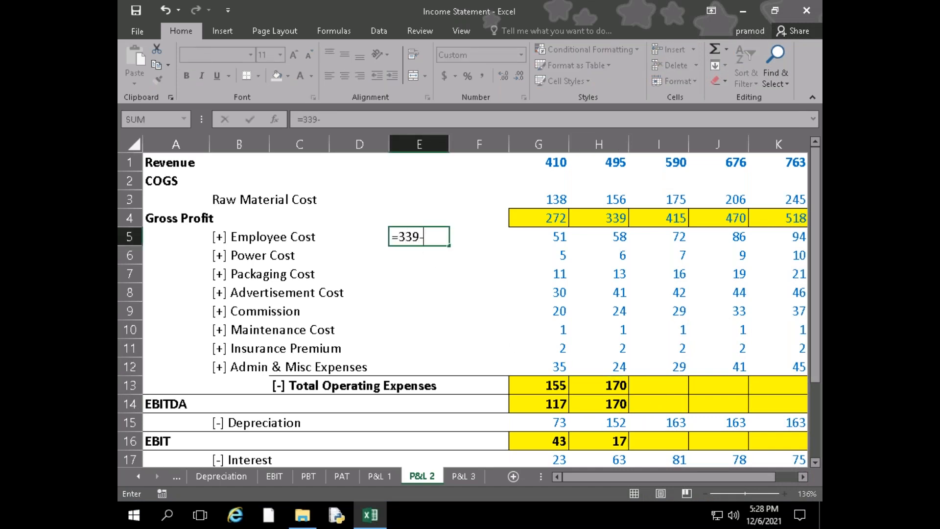
pyautogui.write('170')
pyautogui.press('Return')
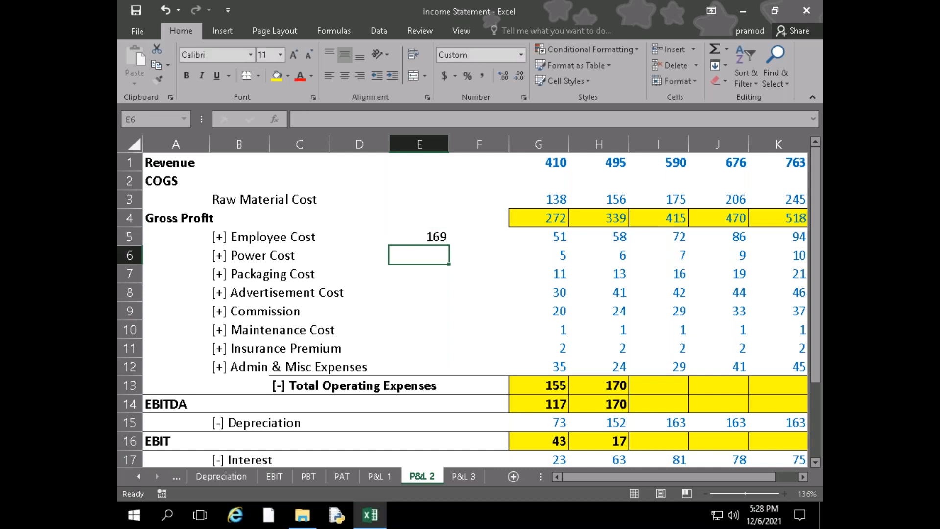
pyautogui.click(419, 234)
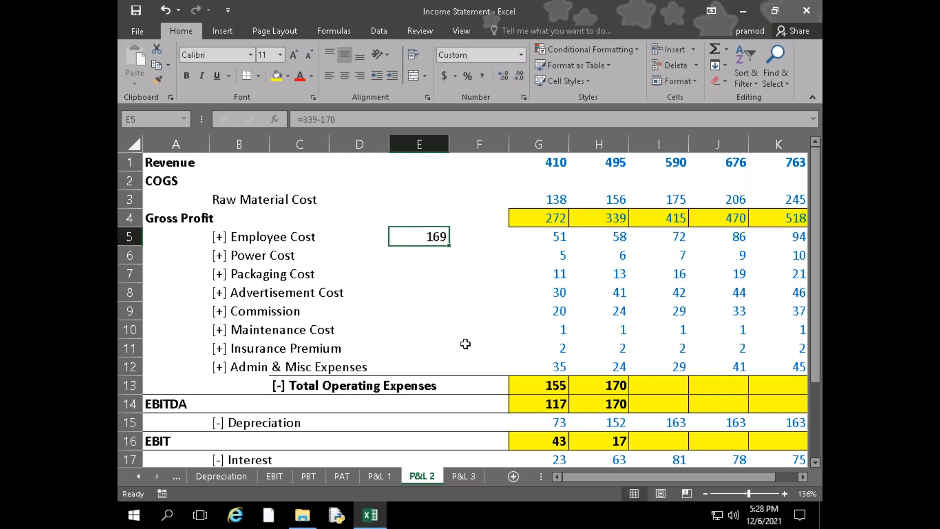
pyautogui.press('Delete')
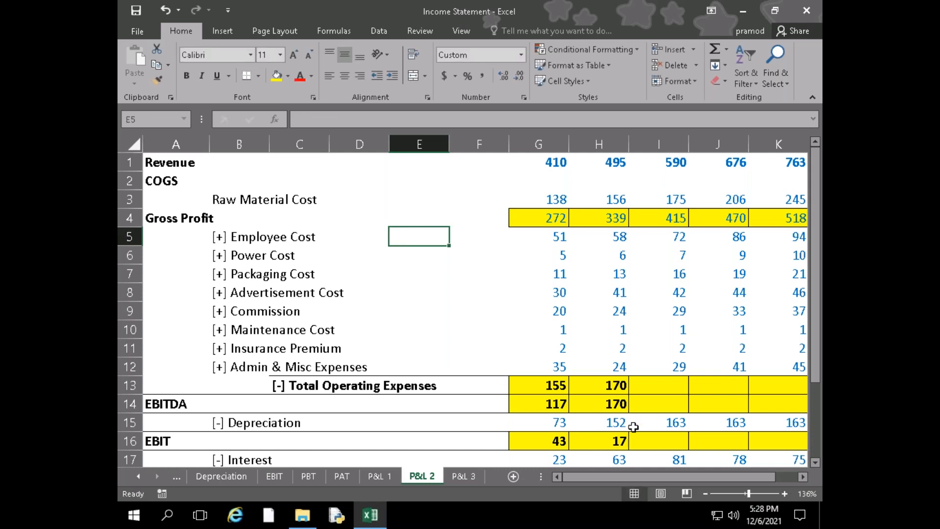
# Format the EBITDA cell H14 as General, and reduce its display to no decimal places
pyautogui.click(607, 406)
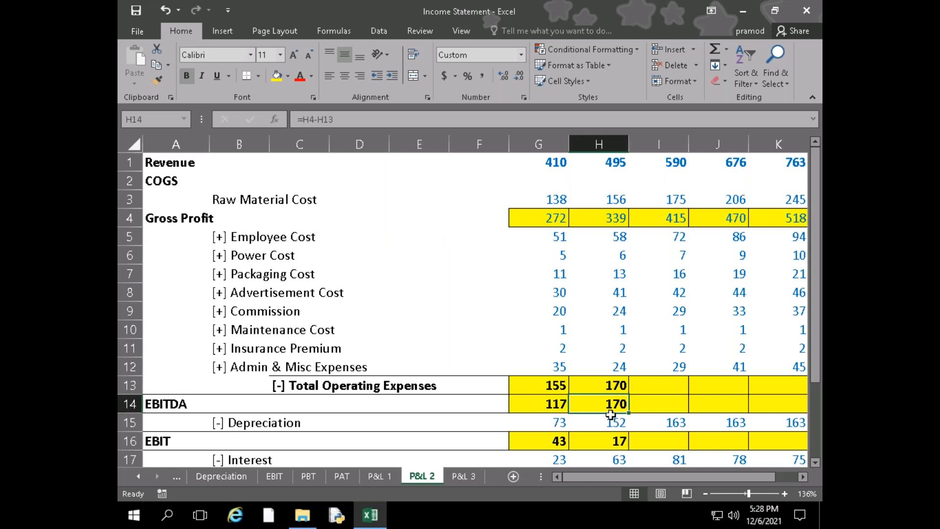
pyautogui.click(522, 56)
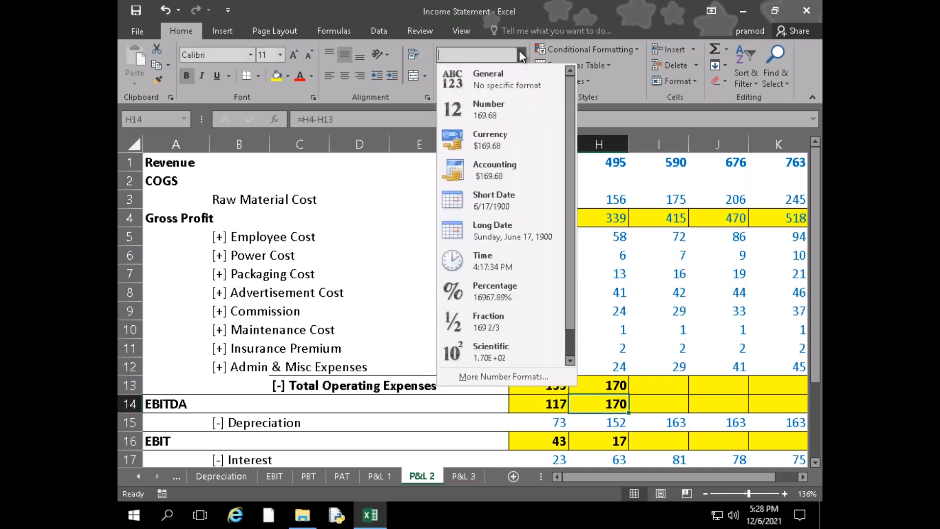
pyautogui.click(504, 84)
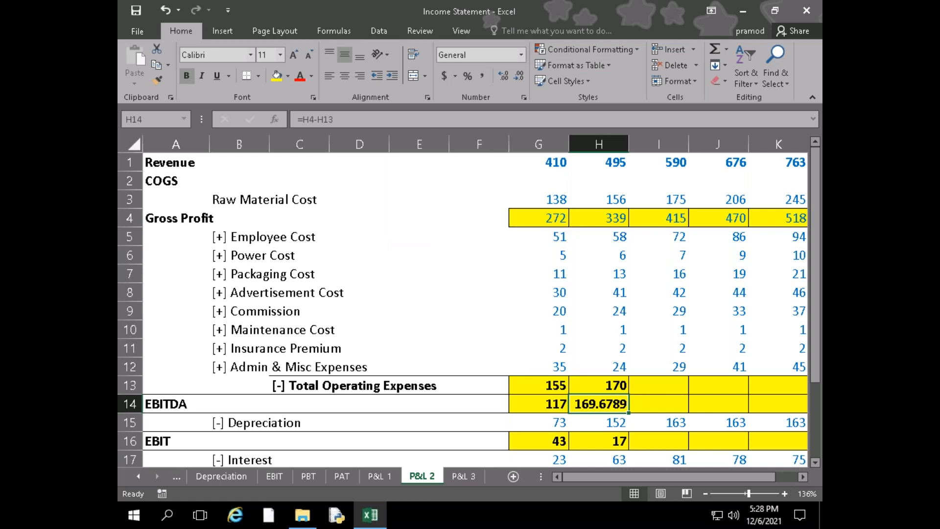
pyautogui.click(519, 77)
pyautogui.click(519, 77)
pyautogui.click(519, 77)
pyautogui.click(519, 77)
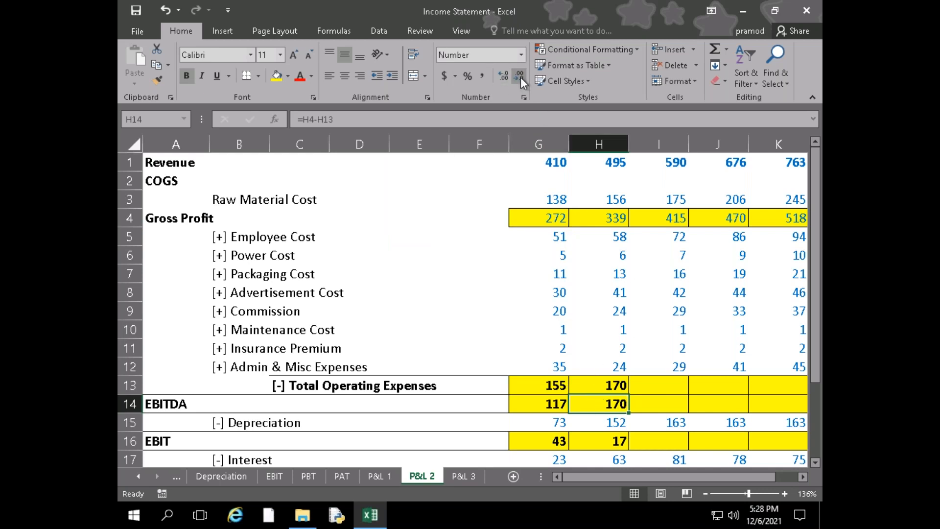
# Switch the EBITDA cell H14 between the Number and General formats, and return its display to no decimal places
pyautogui.click(522, 54)
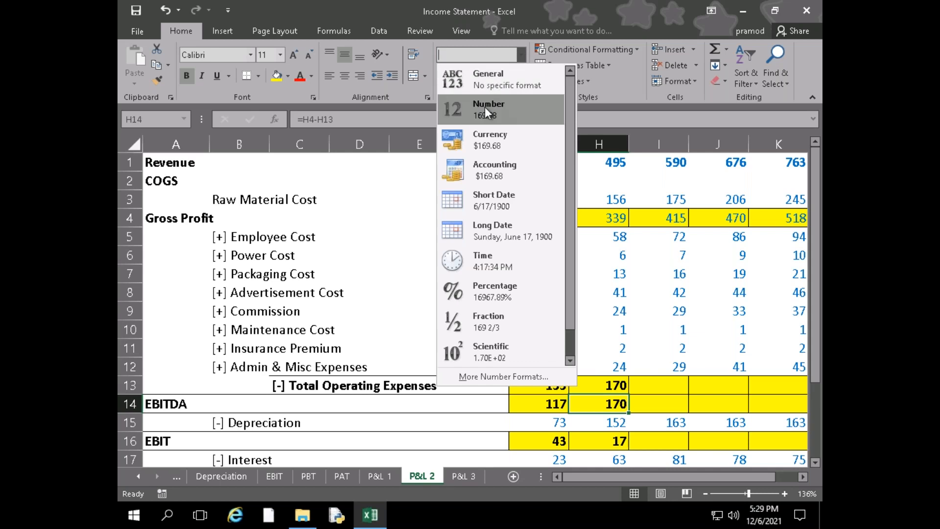
pyautogui.click(485, 107)
pyautogui.click(523, 54)
pyautogui.click(504, 70)
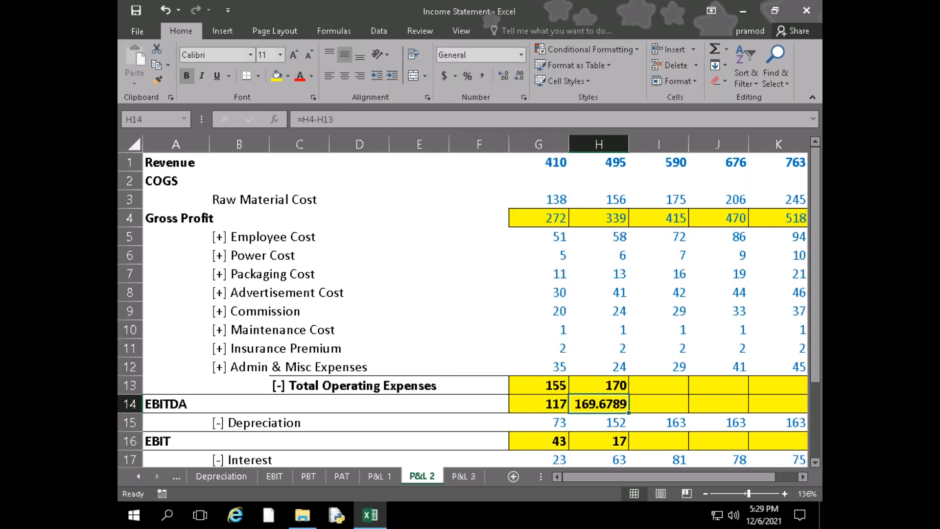
pyautogui.click(520, 56)
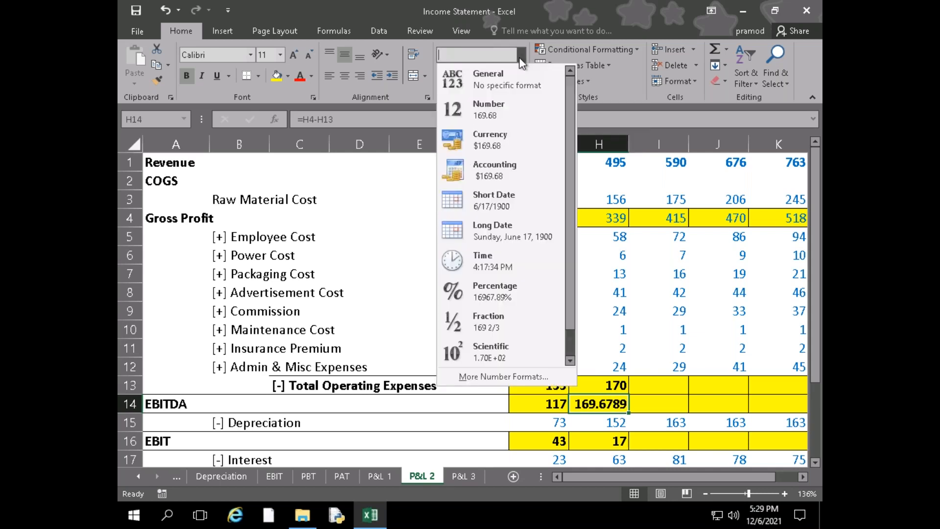
pyautogui.click(519, 57)
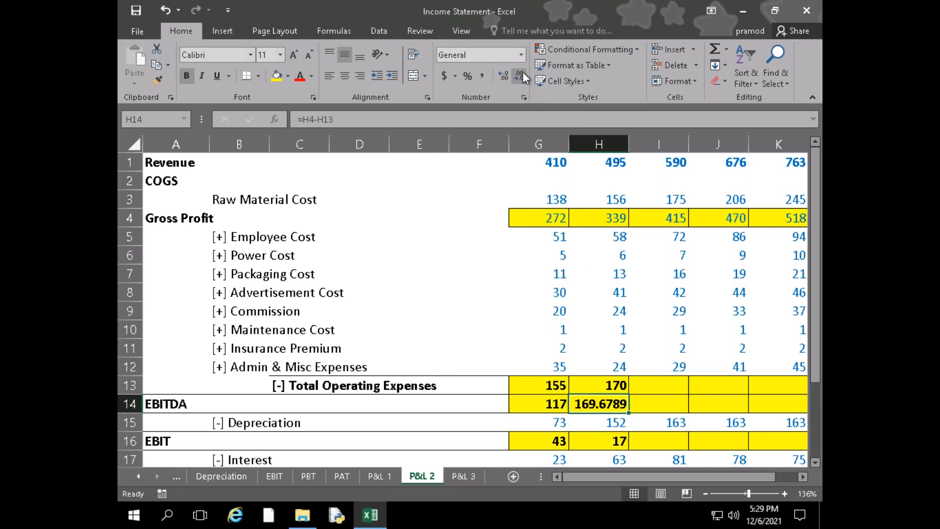
pyautogui.click(520, 75)
pyautogui.click(519, 75)
pyautogui.click(519, 75)
pyautogui.click(519, 74)
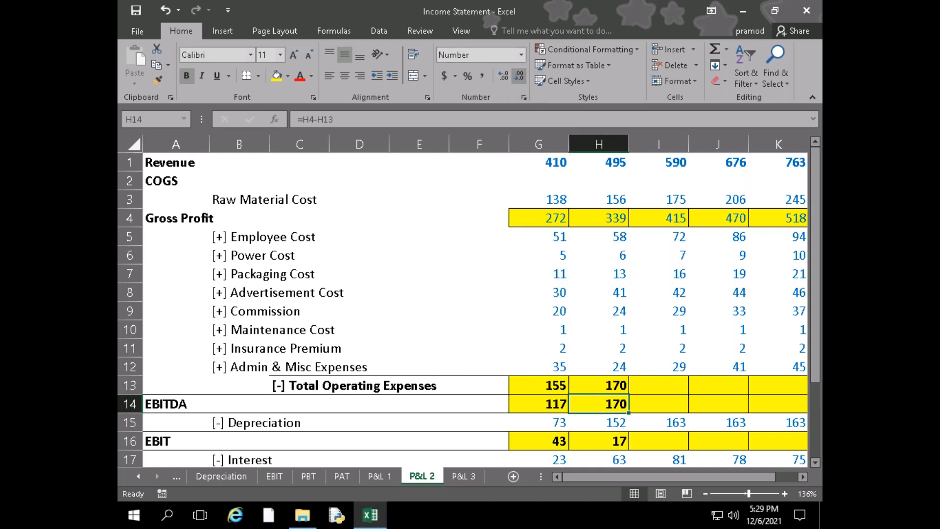
# Reveal the underlying decimals by formatting Gross Profit in H4 as General and Total Operating Expenses in H13 as Number
pyautogui.click(607, 215)
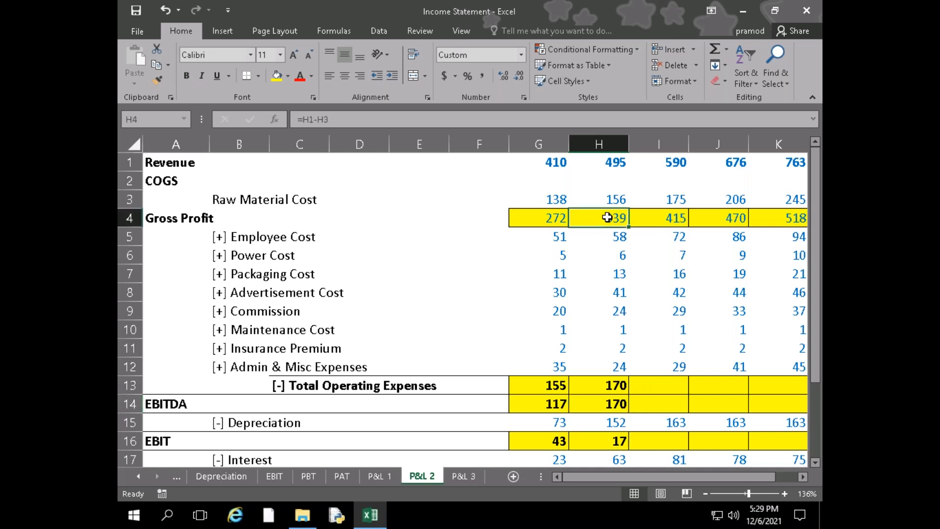
pyautogui.click(521, 55)
pyautogui.click(511, 86)
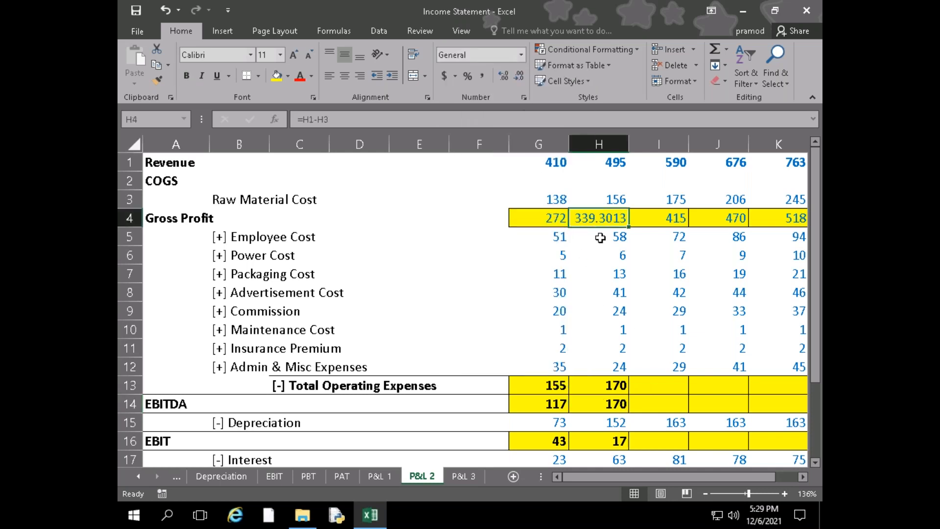
pyautogui.click(611, 390)
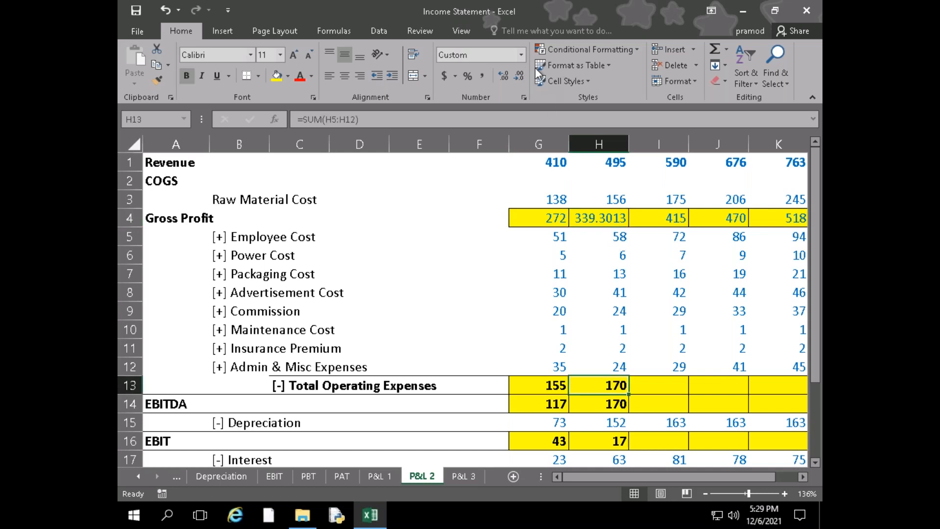
pyautogui.click(520, 57)
pyautogui.click(504, 105)
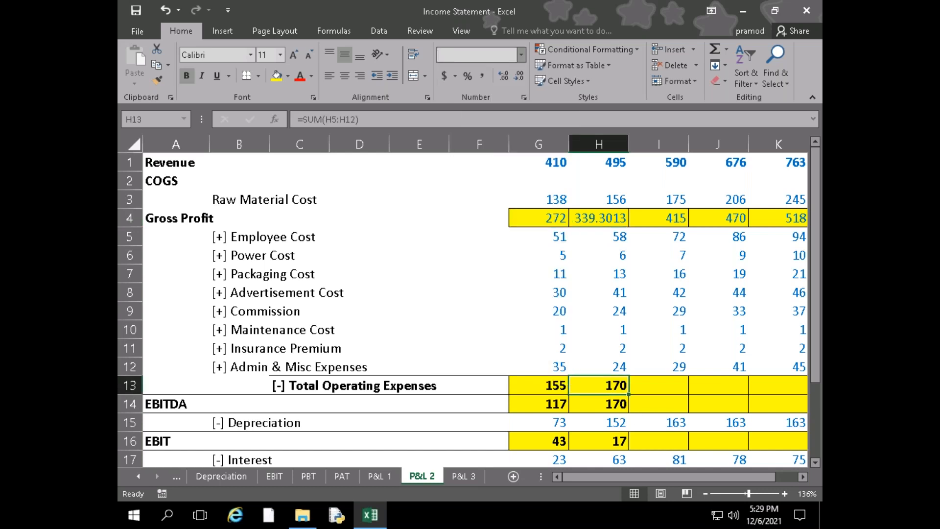
# Undo the number format changes made to Total Operating Expenses in H13 and Gross Profit in H4
pyautogui.click(604, 403)
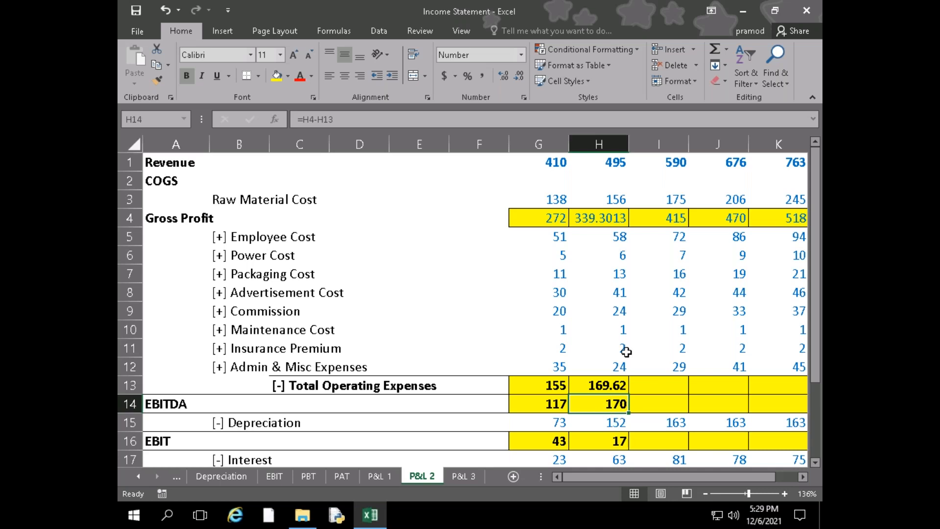
pyautogui.hotkey('ctrl', 'z')
pyautogui.hotkey('ctrl', 'z')
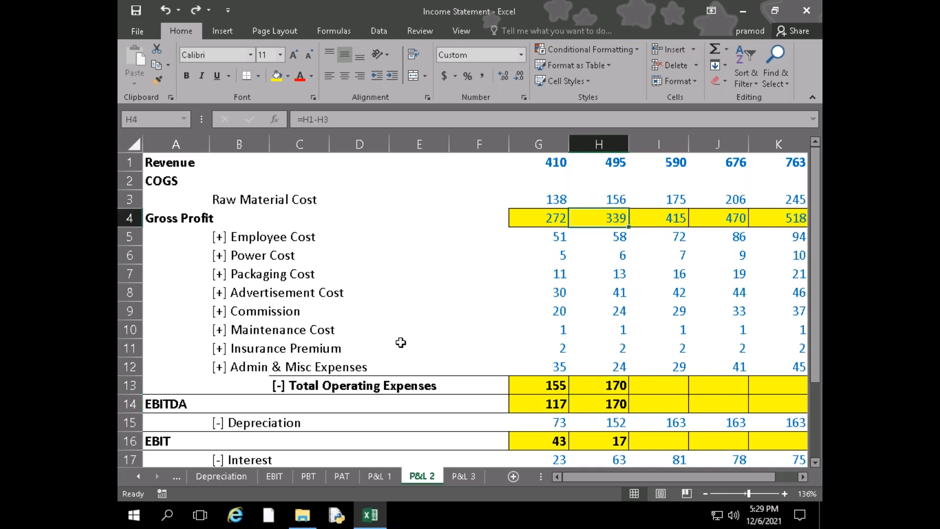
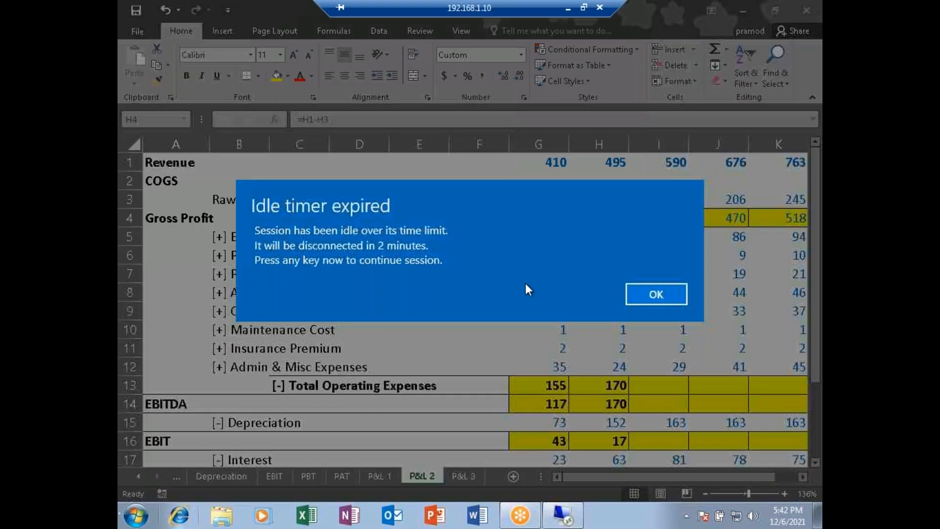
# Dismiss the idle session notice, look over the P&L 1 and P&L 2 sheets, and open the P&L 3 sheet
pyautogui.click(497, 248)
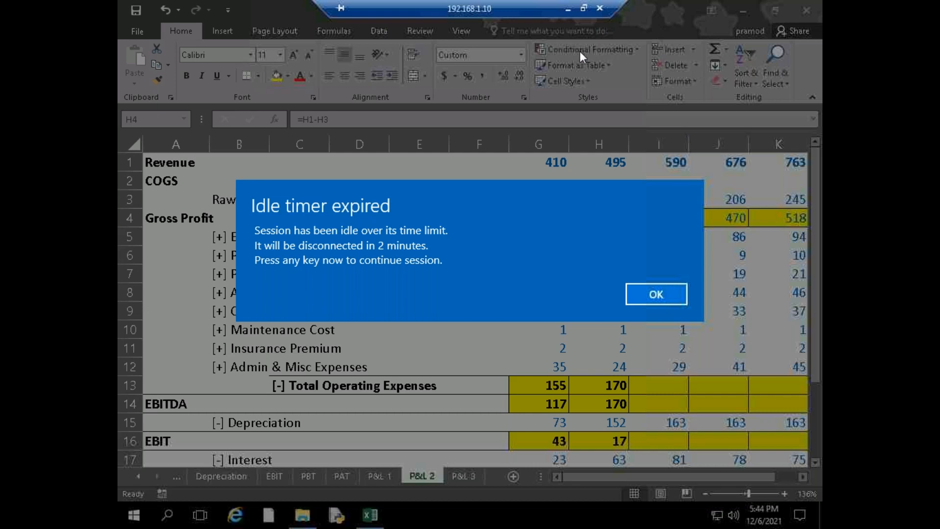
pyautogui.click(631, 288)
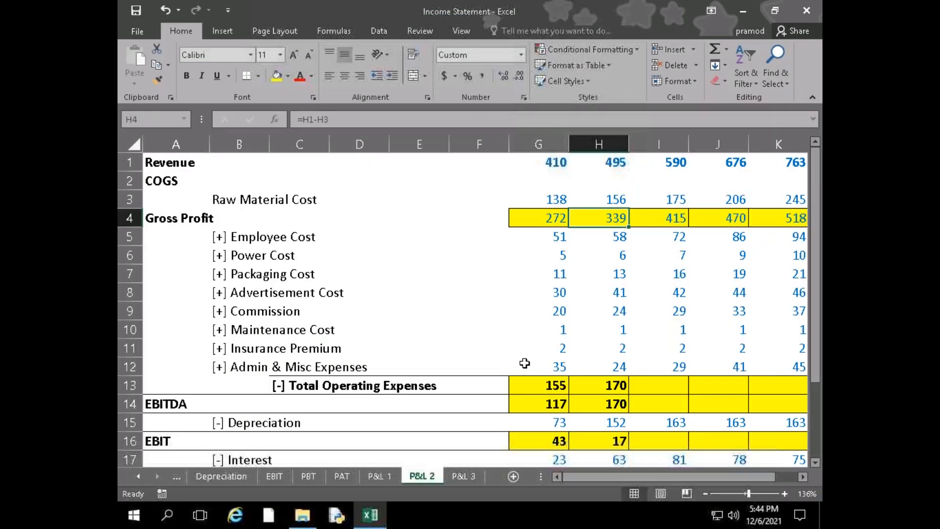
pyautogui.click(379, 476)
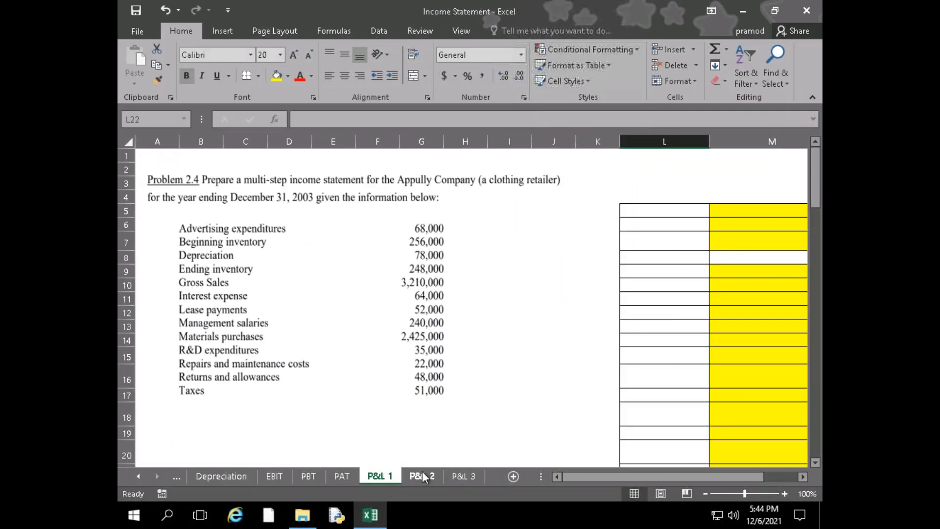
pyautogui.click(422, 475)
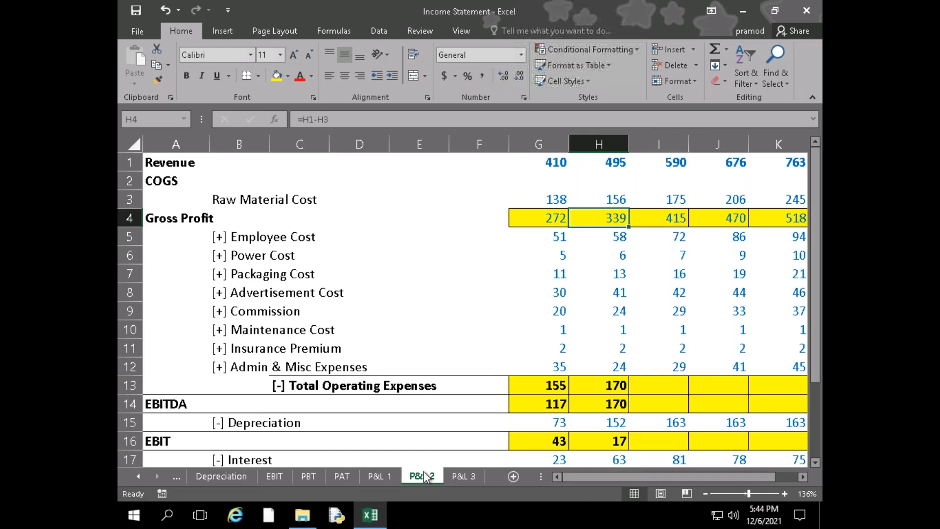
pyautogui.click(454, 474)
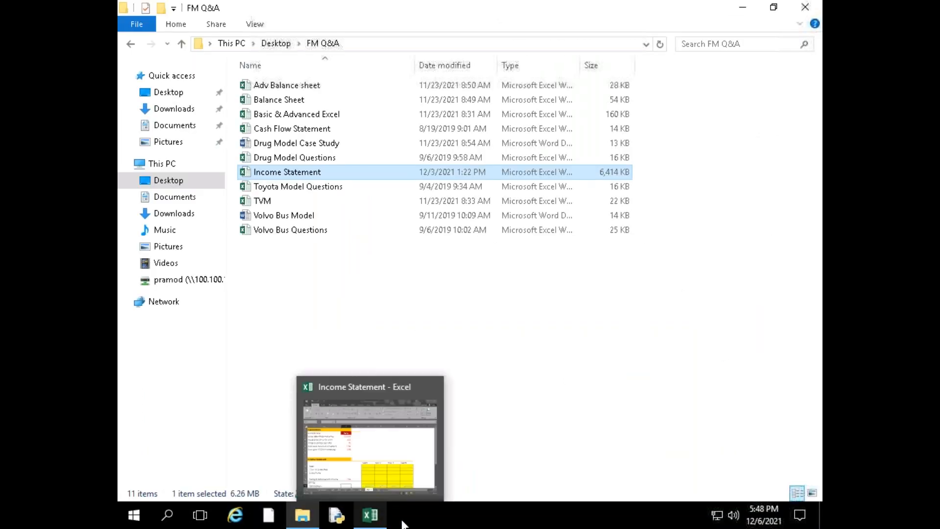
# Close the FM Q&A folder window, launch Notepad with a blank document, and maximize its window
pyautogui.click(805, 7)
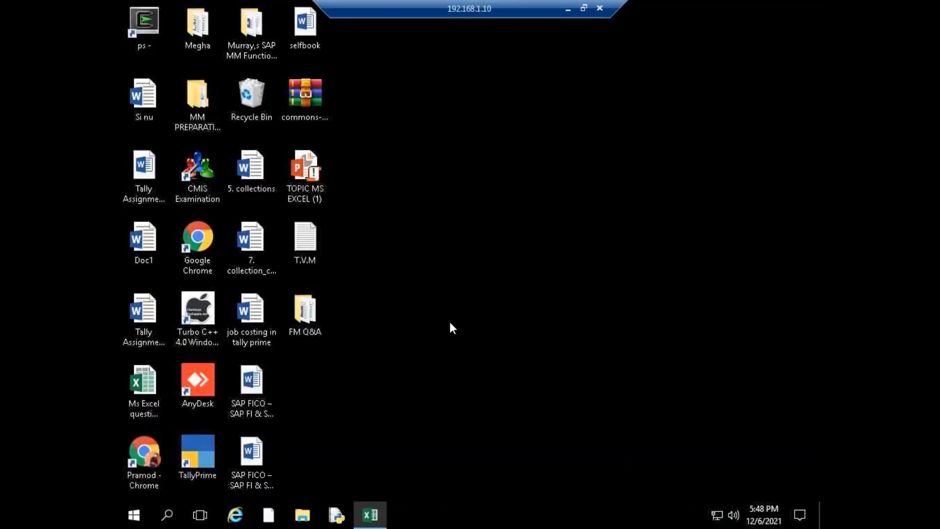
pyautogui.press('super+r')
pyautogui.write('no')
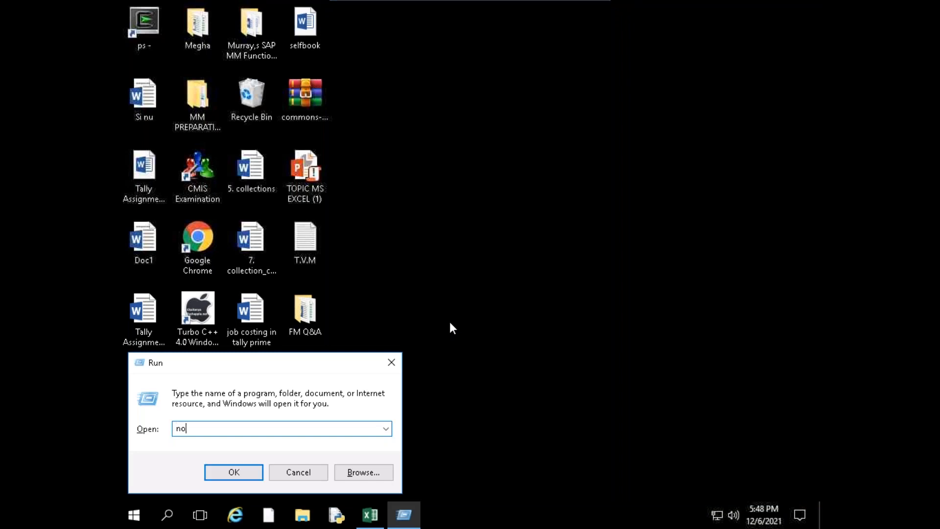
pyautogui.write('tepad')
pyautogui.press('Return')
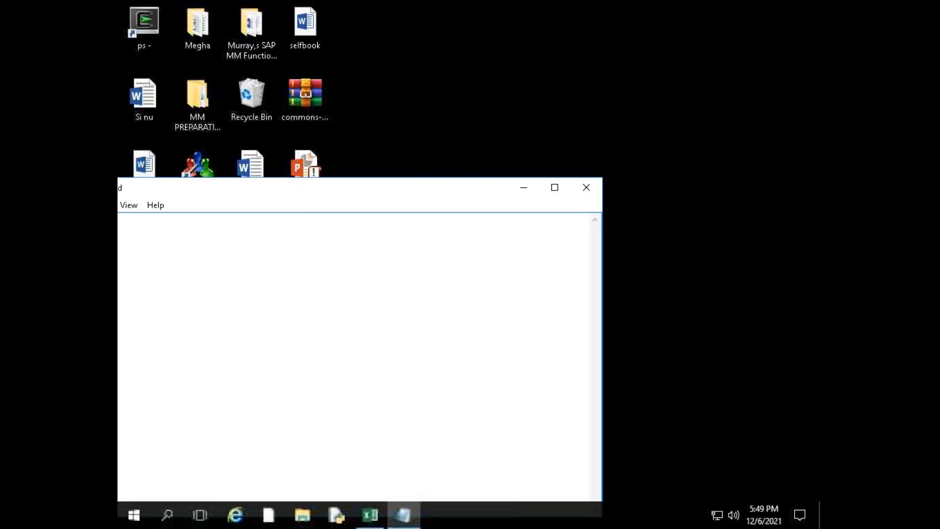
pyautogui.click(556, 188)
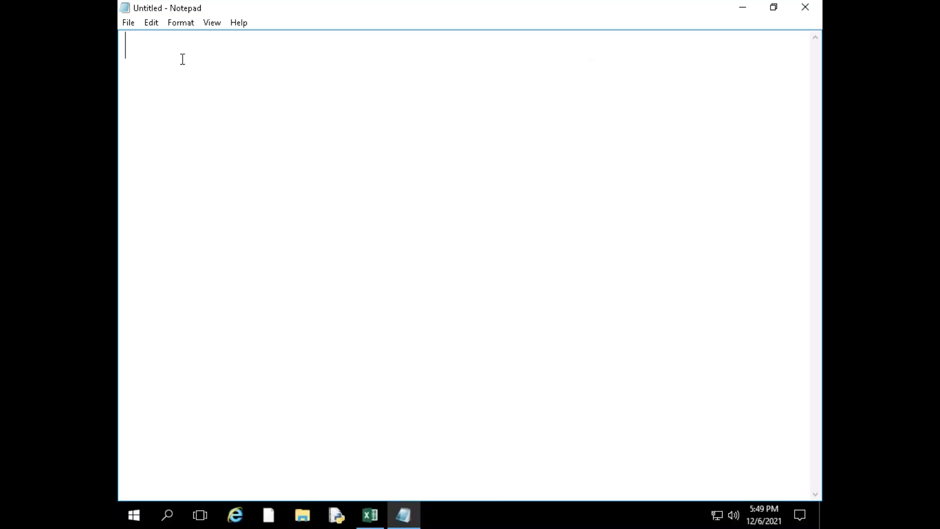
# Write the heading "Balance Sheet" on the first line of the blank note and start a new line
pyautogui.write('Balanc')
pyautogui.press('BackSpace')
pyautogui.press('BackSpace')
pyautogui.press('BackSpace')
pyautogui.write('a')
pyautogui.write('nce Sheet')
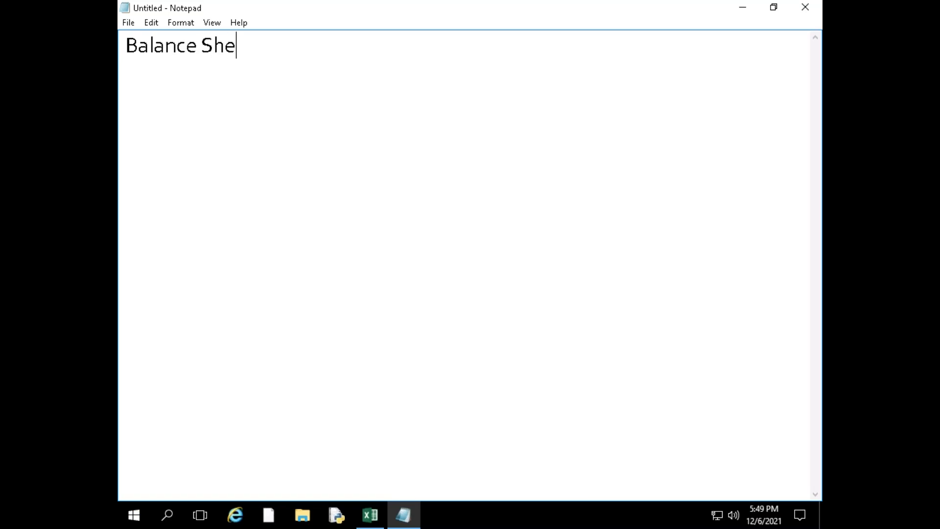
pyautogui.press('Return')
# Begin the definition below the heading with "The term balance sheet refers to a"
pyautogui.write('The term')
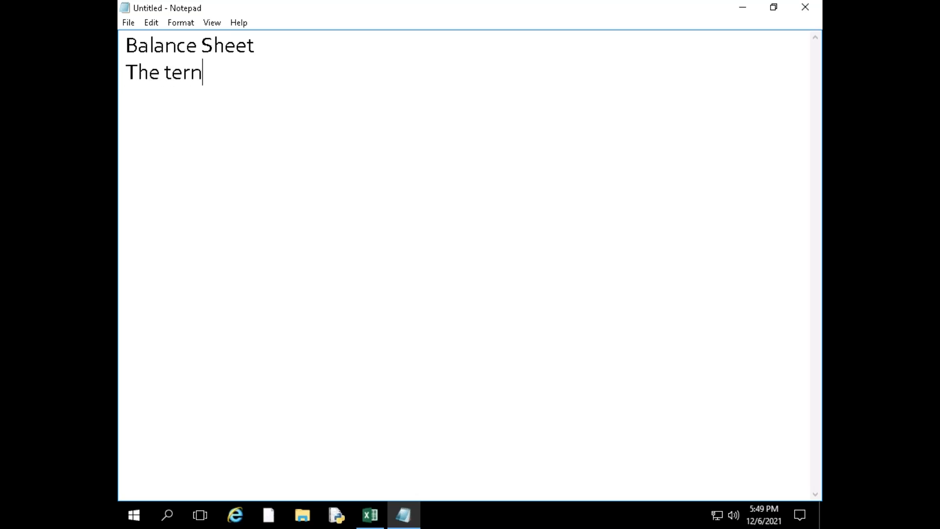
pyautogui.press('BackSpace')
pyautogui.write('m balance ')
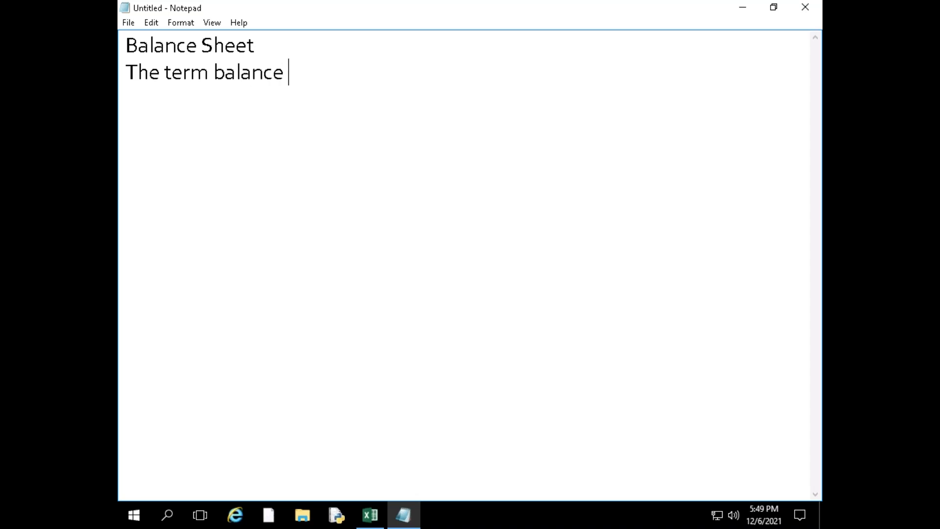
pyautogui.write('sheet refers to a ')
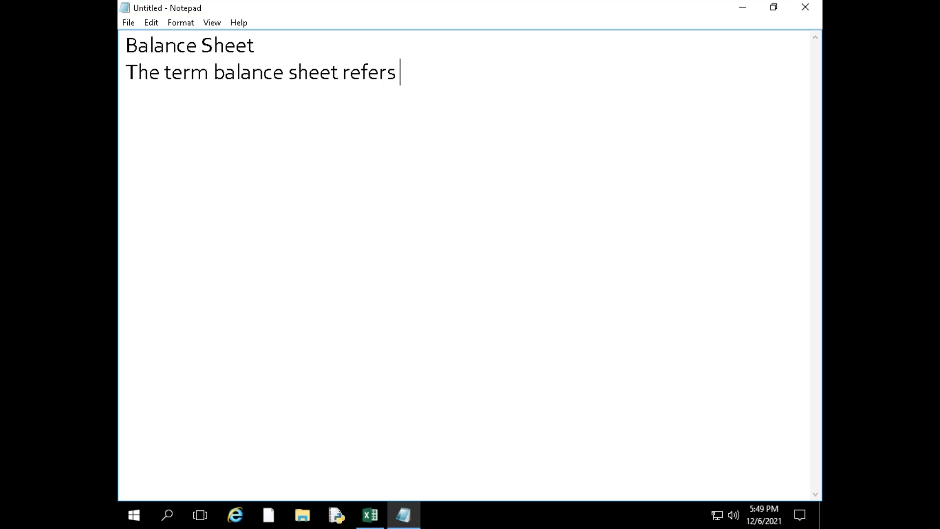
pyautogui.write('finan')
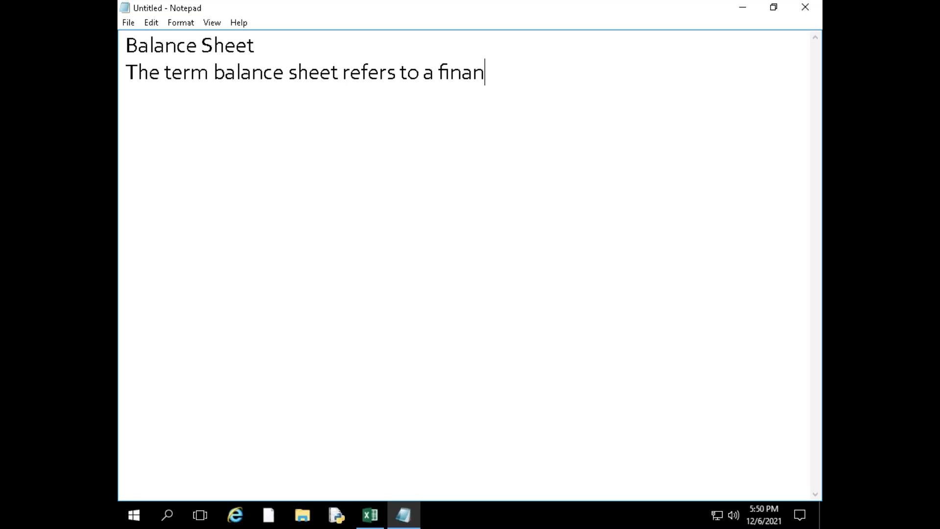
pyautogui.write('cial statement ')
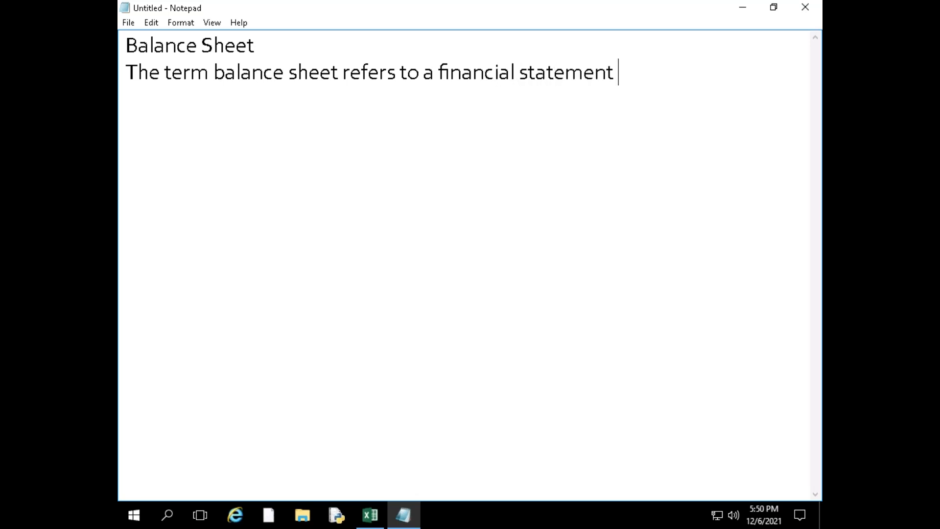
pyautogui.write('that r')
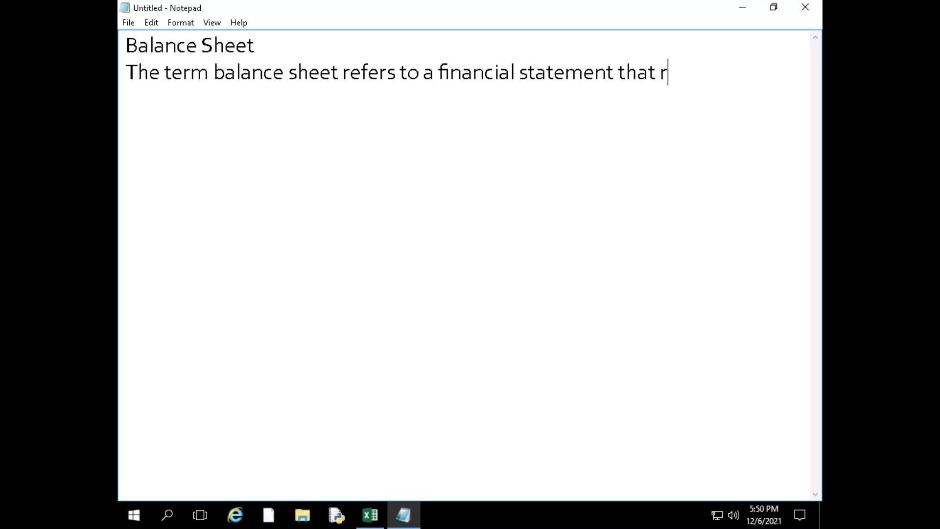
pyautogui.write('eports ')
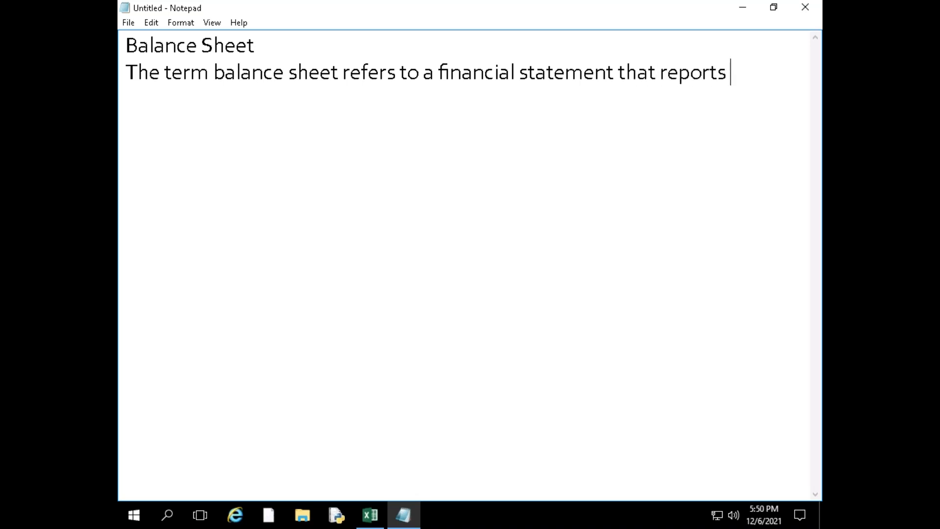
pyautogui.write('a comp')
# Extend the definition sentence with the words "a company's assets, liabilites"
pyautogui.write('any')
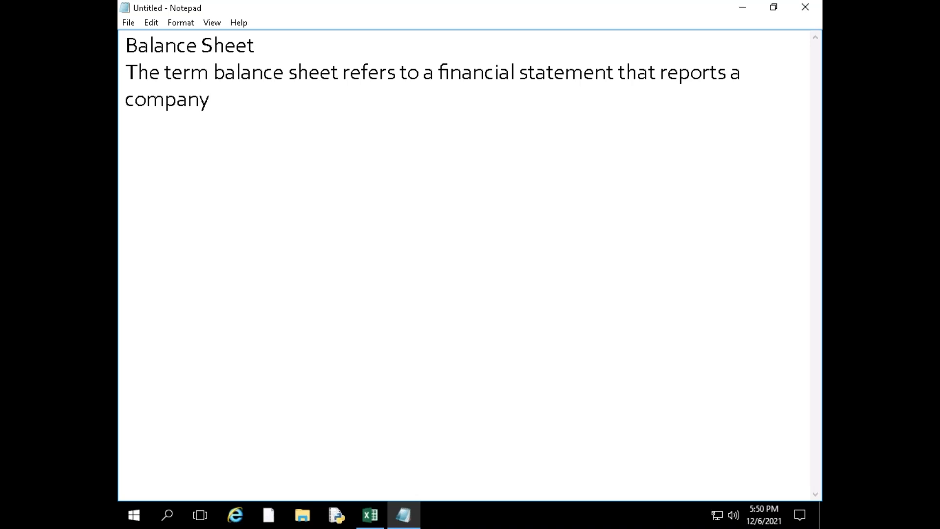
pyautogui.write("'s assets")
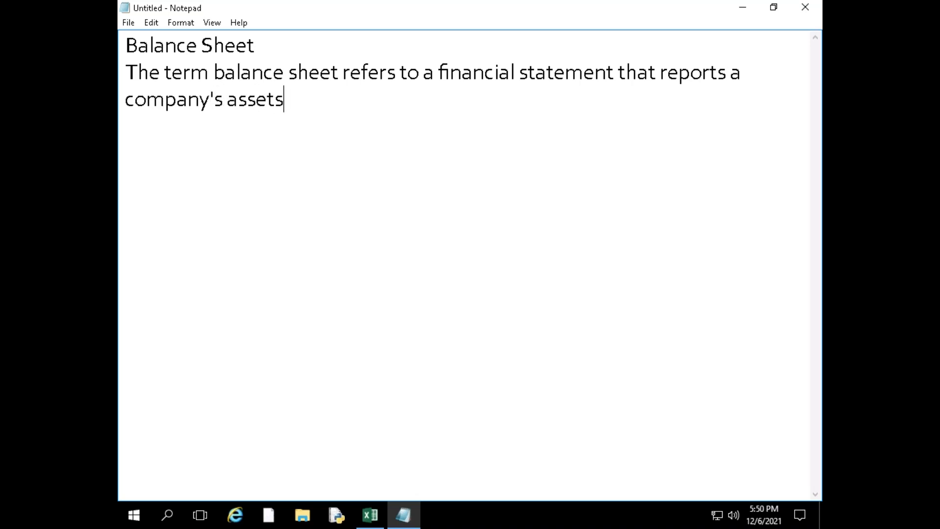
pyautogui.write(', liabili')
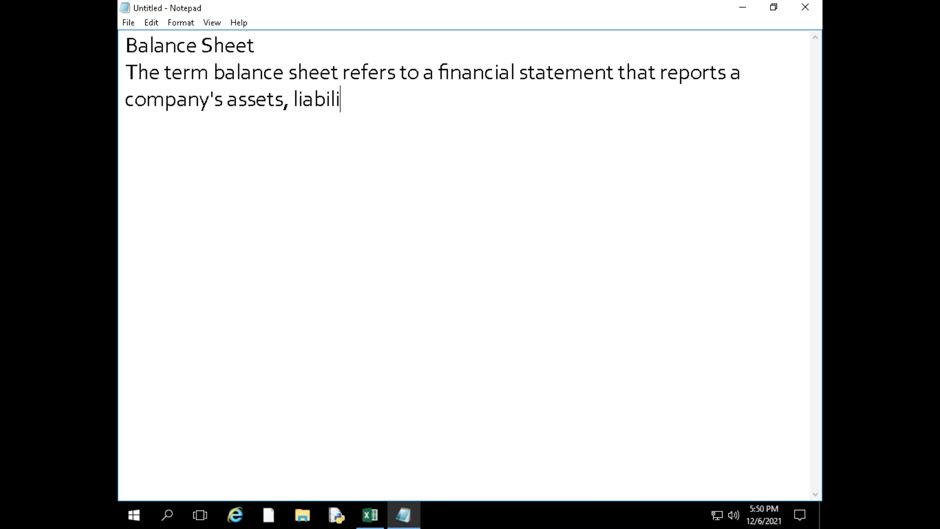
pyautogui.write('tes, and sh')
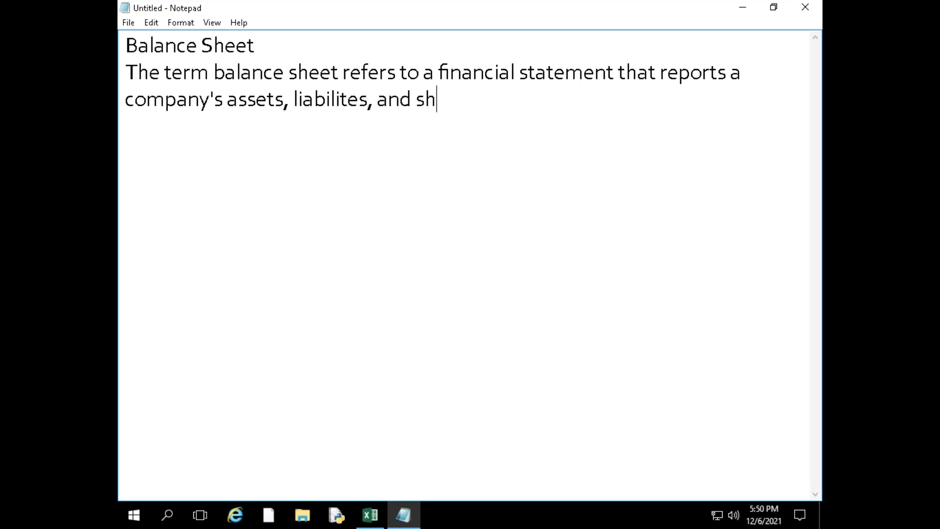
pyautogui.write('reholde')
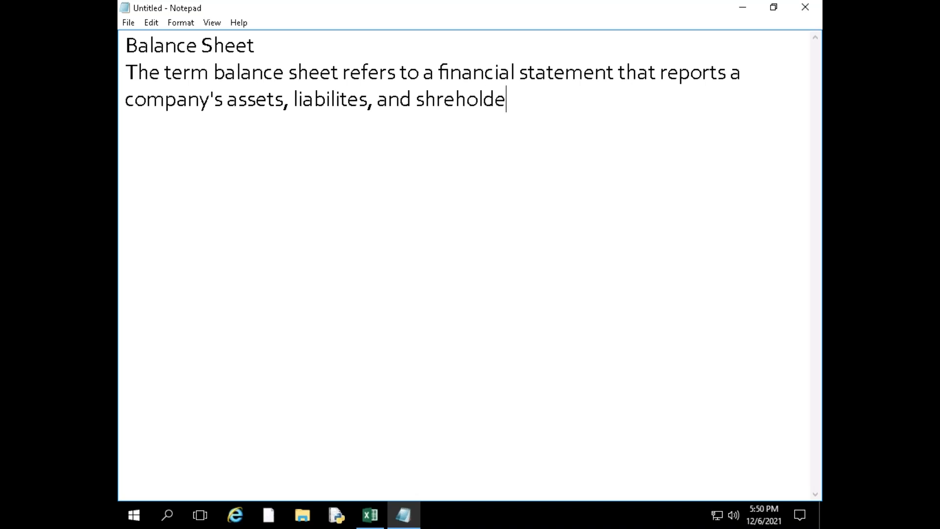
pyautogui.write('r eu')
# Add ", and shreholder equity" to the list in the definition sentence
pyautogui.press('BackSpace')
pyautogui.write('quity ')
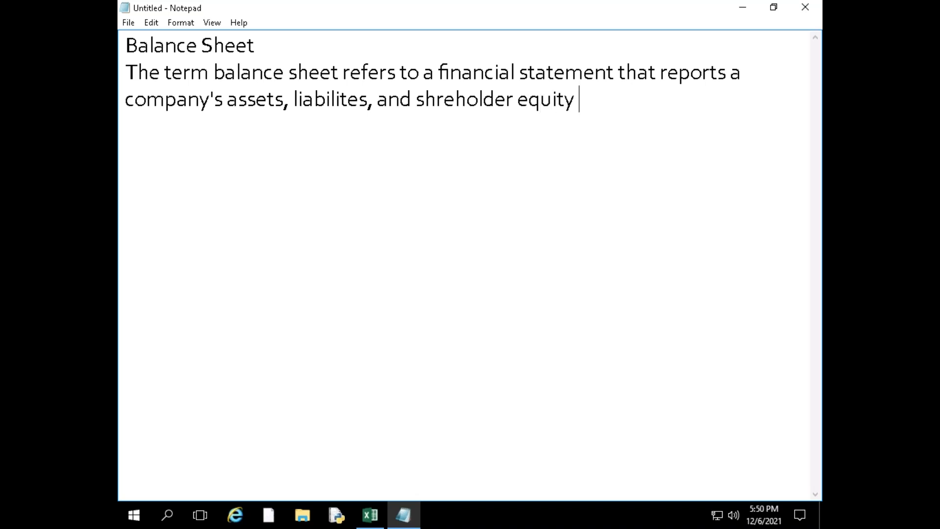
pyautogui.write('at specific ')
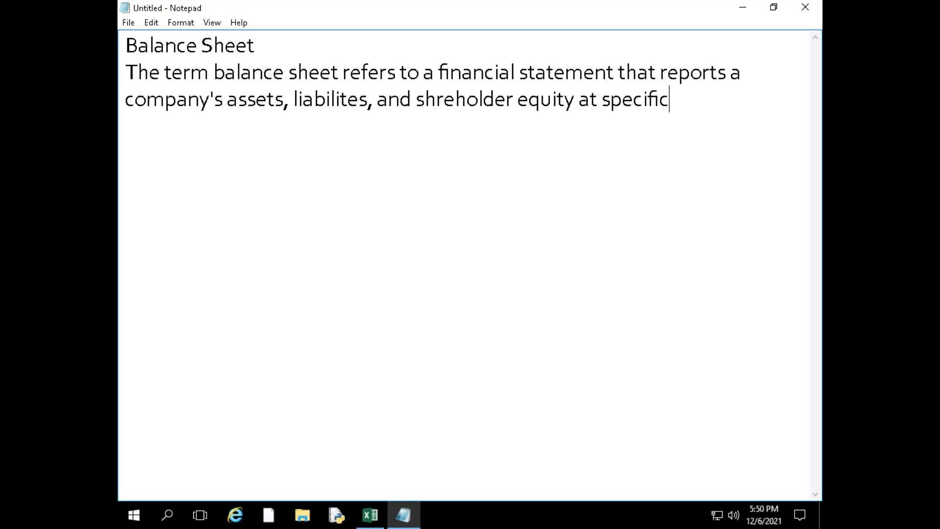
pyautogui.write('point in ti')
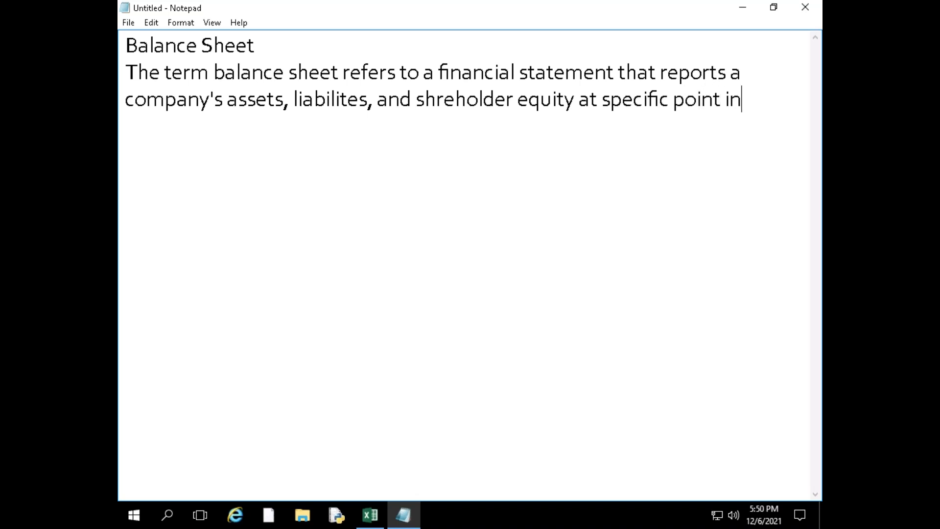
pyautogui.write('me.')
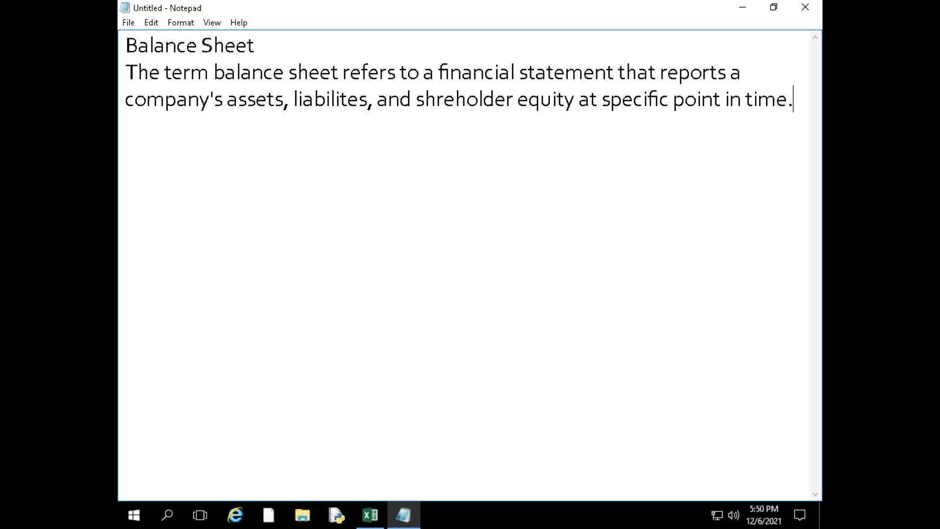
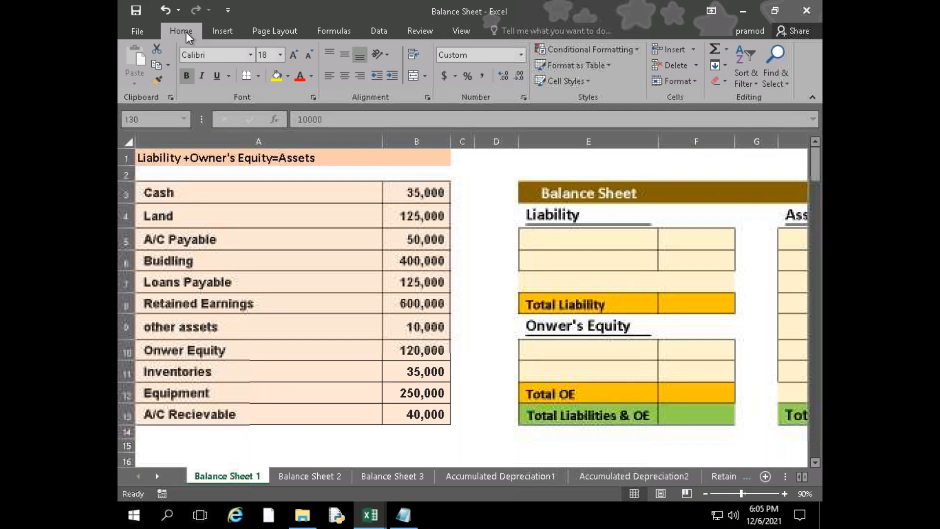
# Collapse the ribbon to leave more room for the Balance Sheet 1 worksheet
pyautogui.doubleClick(187, 31)
pyautogui.click(705, 494)
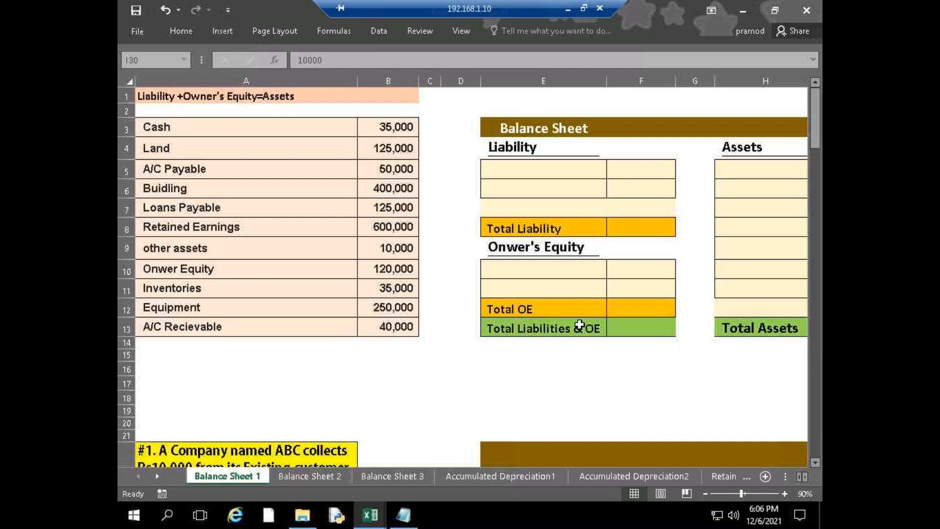
# Examine the account list in A3:A13 and the blank balance sheet template beside it
pyautogui.click(545, 168)
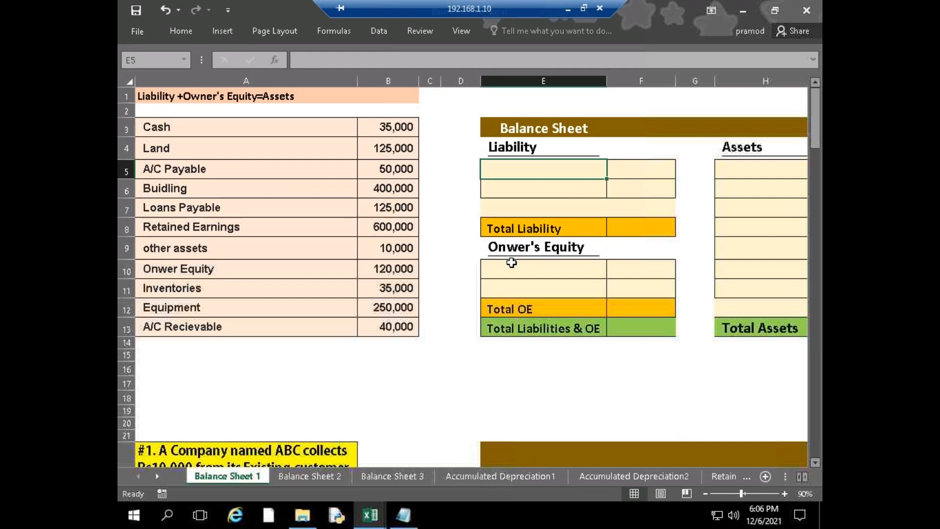
pyautogui.scroll(-3, 515, 387)
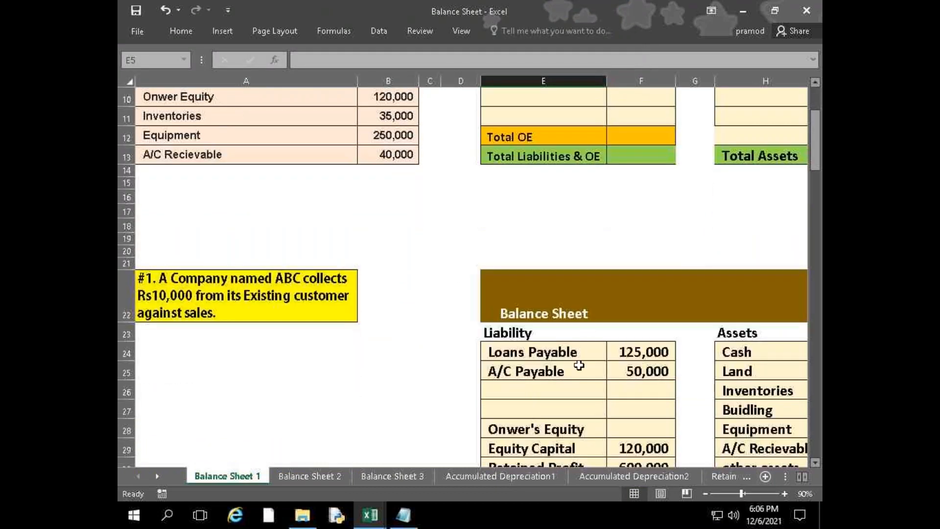
pyautogui.scroll(3, 511, 371)
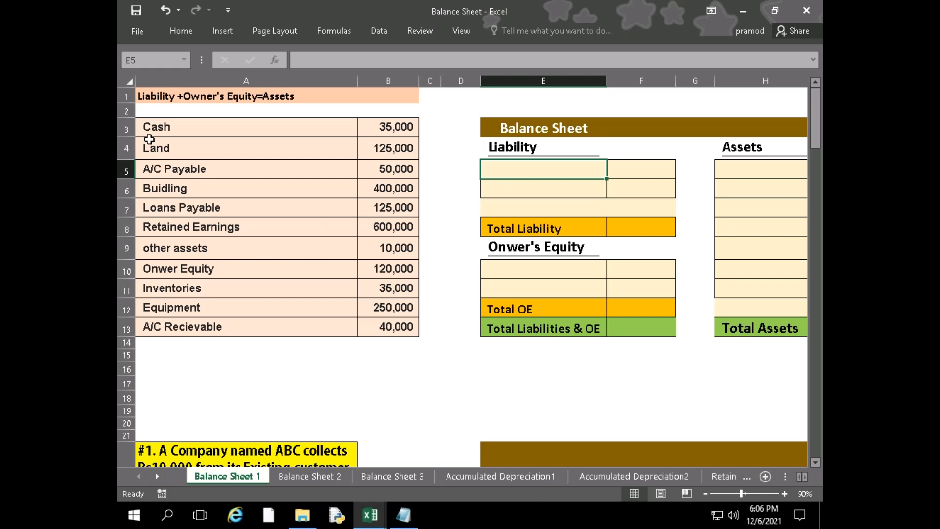
pyautogui.moveTo(182, 128)
pyautogui.mouseDown()
pyautogui.moveTo(185, 325)
pyautogui.moveTo(171, 335)
pyautogui.mouseUp()
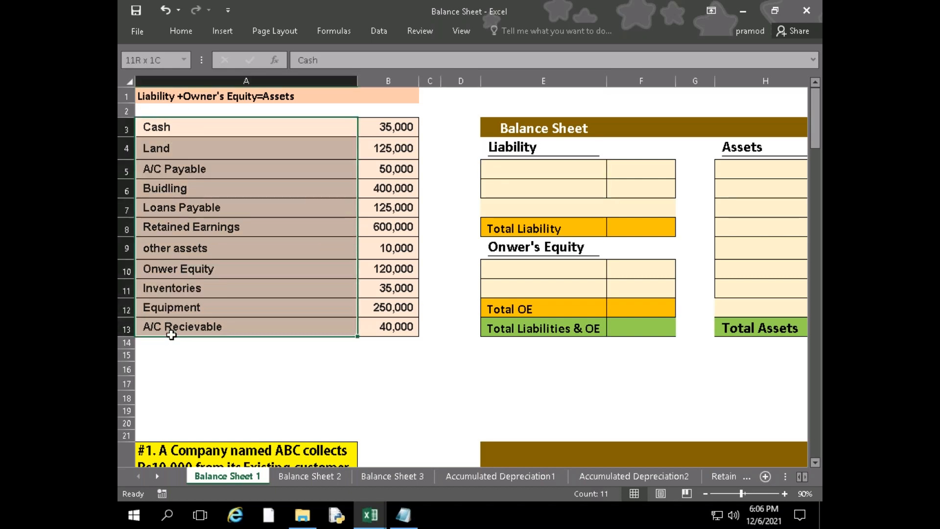
pyautogui.click(283, 369)
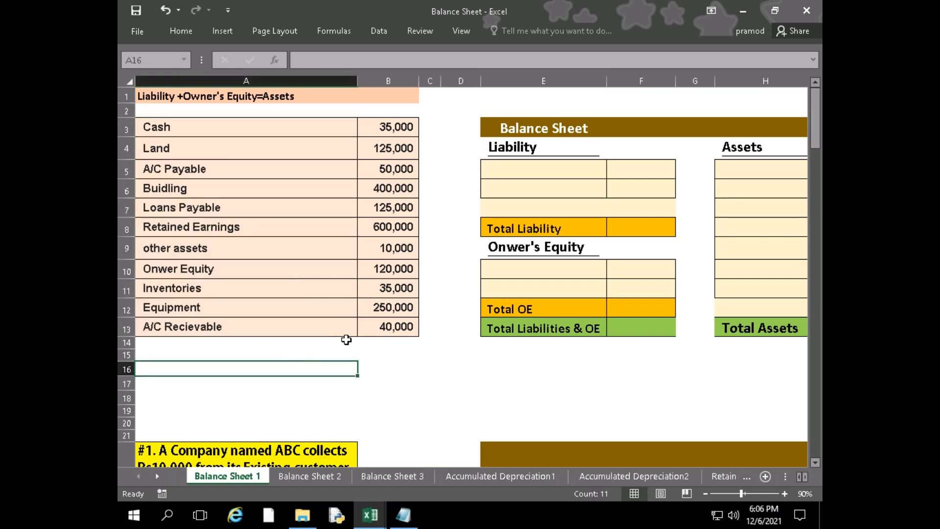
# Enter "A/C payable" in E5 as the first item under the Liability heading
pyautogui.click(515, 177)
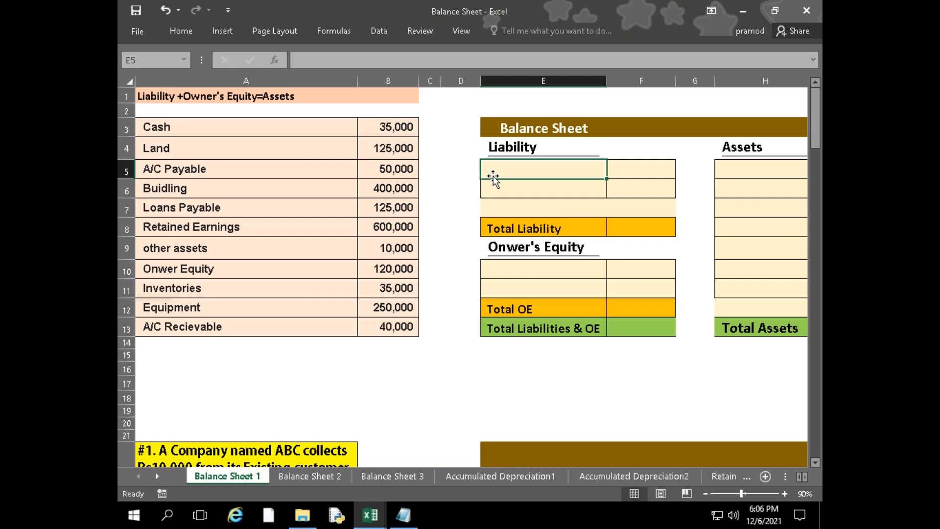
pyautogui.write('A/C')
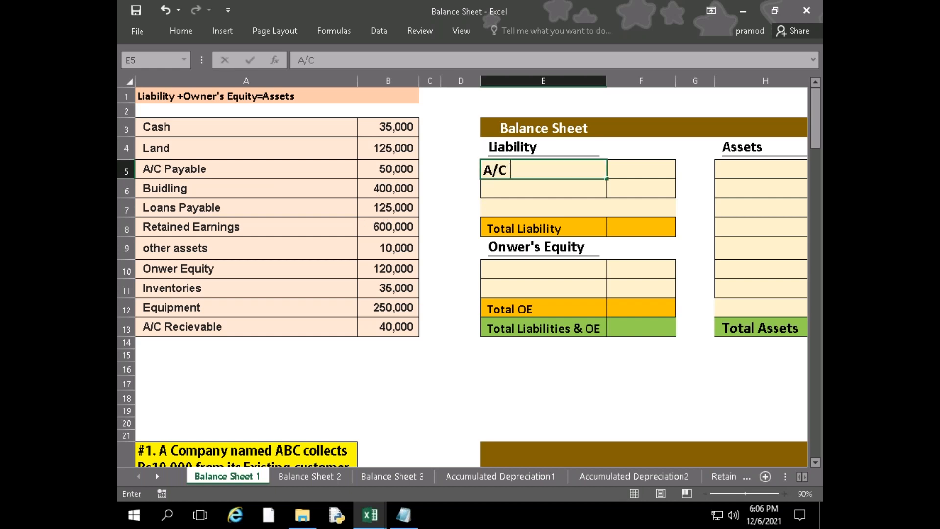
pyautogui.write(' payable')
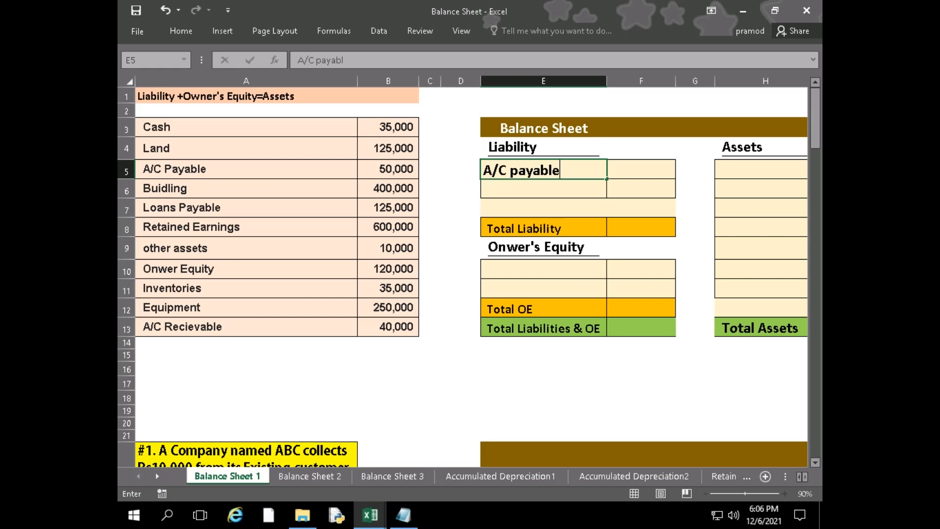
pyautogui.press('Return')
pyautogui.press('Right')
pyautogui.press('Up')
pyautogui.write('=')
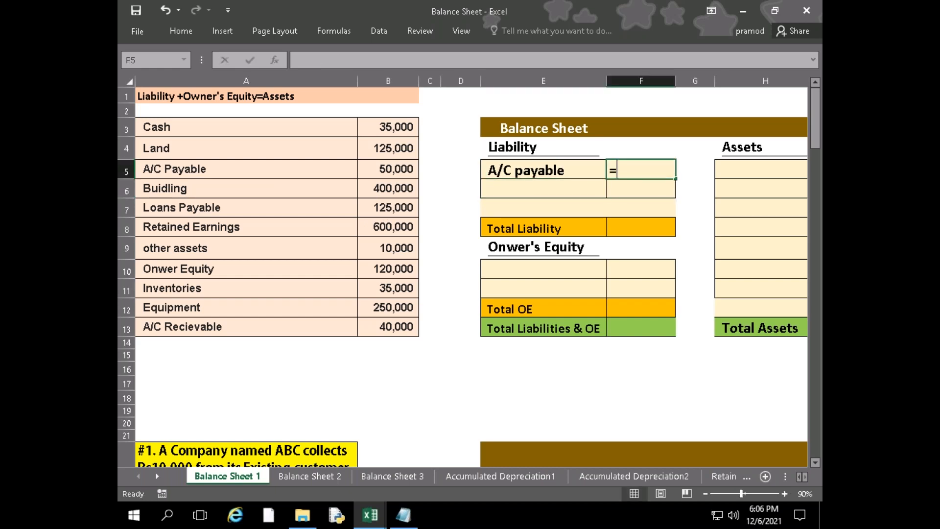
pyautogui.press('Left')
pyautogui.press('Left')
pyautogui.press('Left')
pyautogui.press('Left')
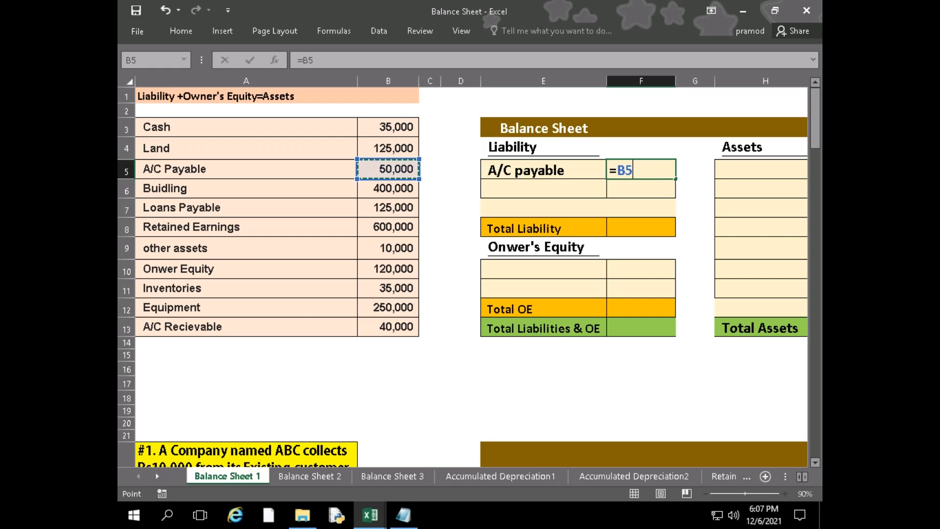
pyautogui.press('BackSpace')
pyautogui.press('BackSpace')
pyautogui.press('BackSpace')
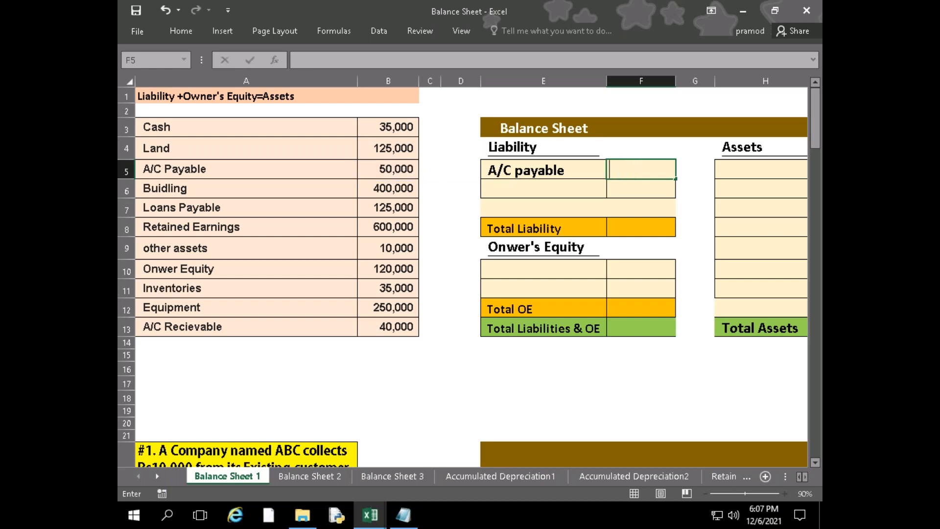
# Link the A/C payable amount in F5 to cell B5 of the account list
pyautogui.write('=')
pyautogui.press('Left')
pyautogui.press('Left')
pyautogui.press('Left')
pyautogui.press('Left')
pyautogui.press('Return')
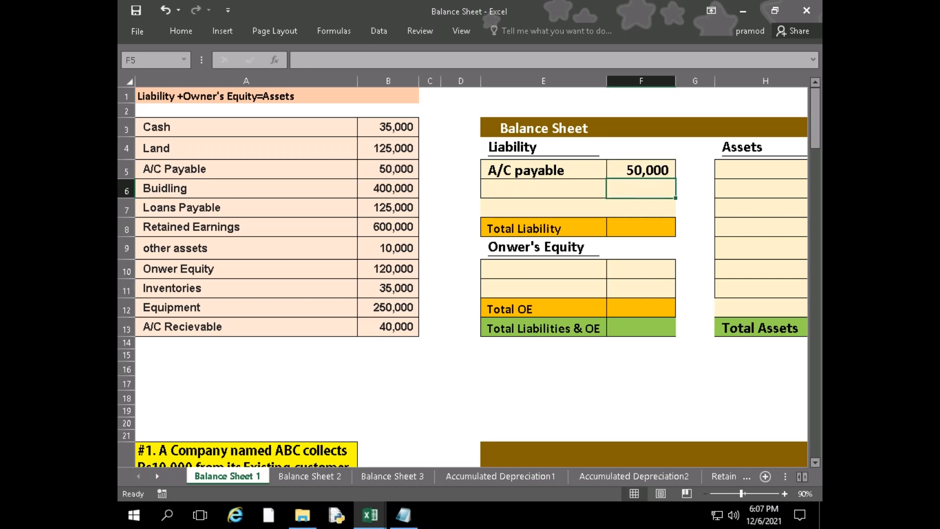
# Enter "Loans payable" in E6 as the second liability
pyautogui.press('Left')
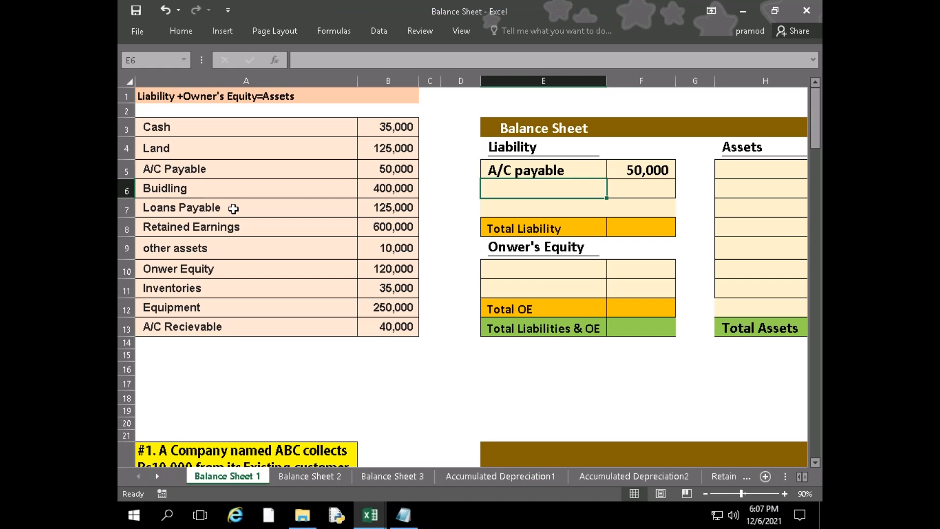
pyautogui.write('Lo')
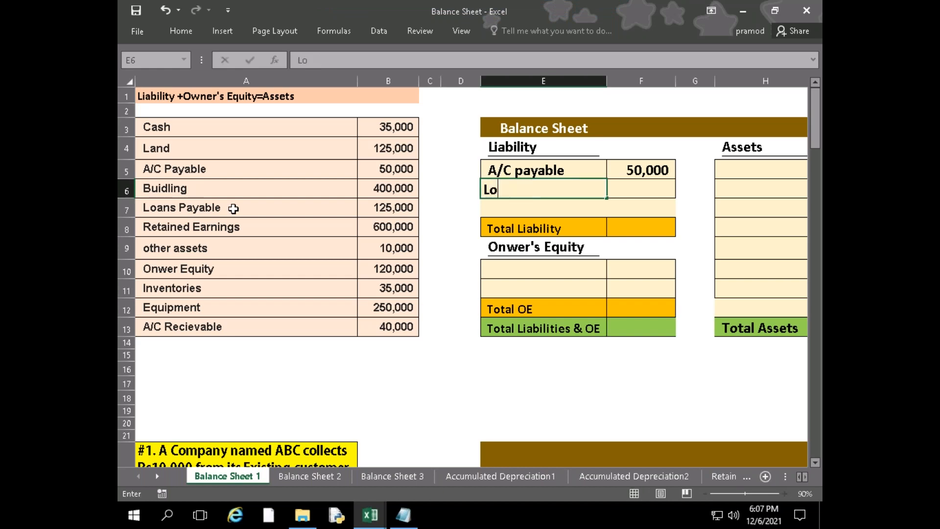
pyautogui.write('ans payable')
pyautogui.press('Tab')
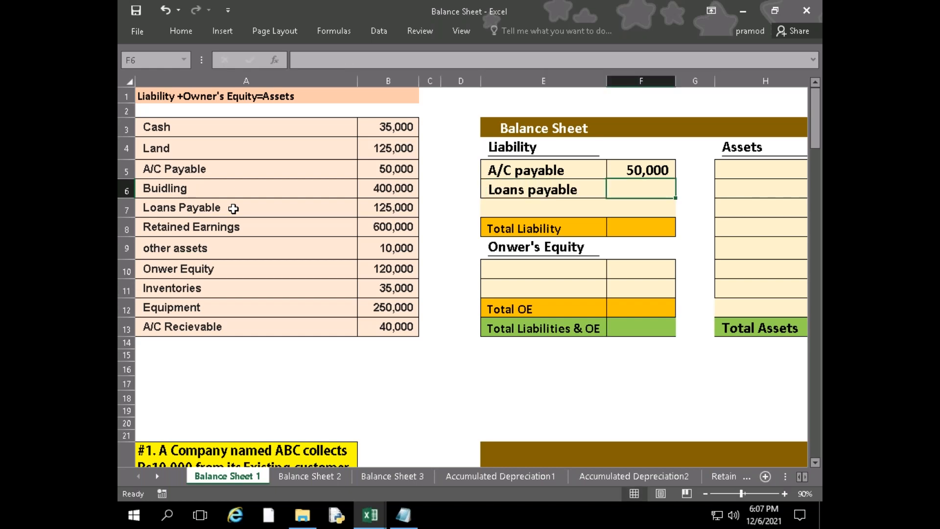
# Link the Loans payable amount in F6 to cell B7 of the account list
pyautogui.write('=')
pyautogui.press('Left')
pyautogui.press('Left')
pyautogui.press('Left')
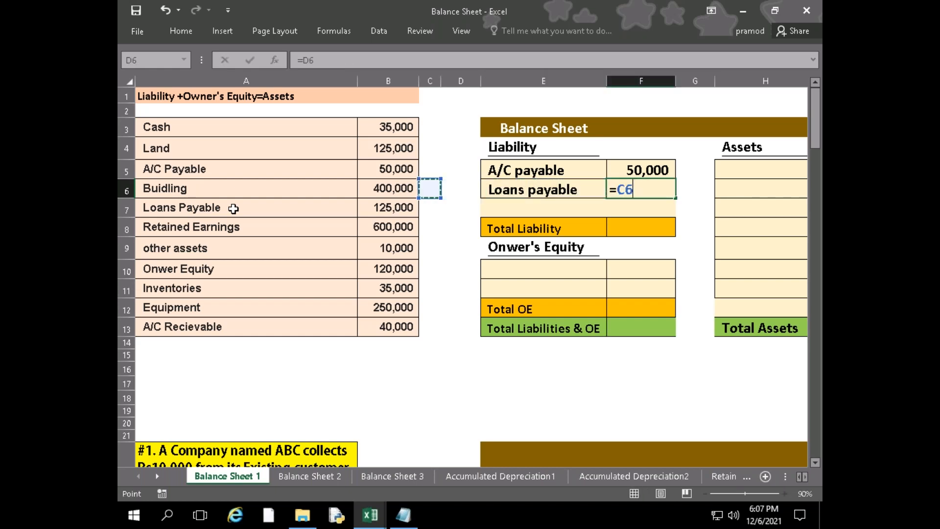
pyautogui.press('Left')
pyautogui.press('Down')
pyautogui.press('Return')
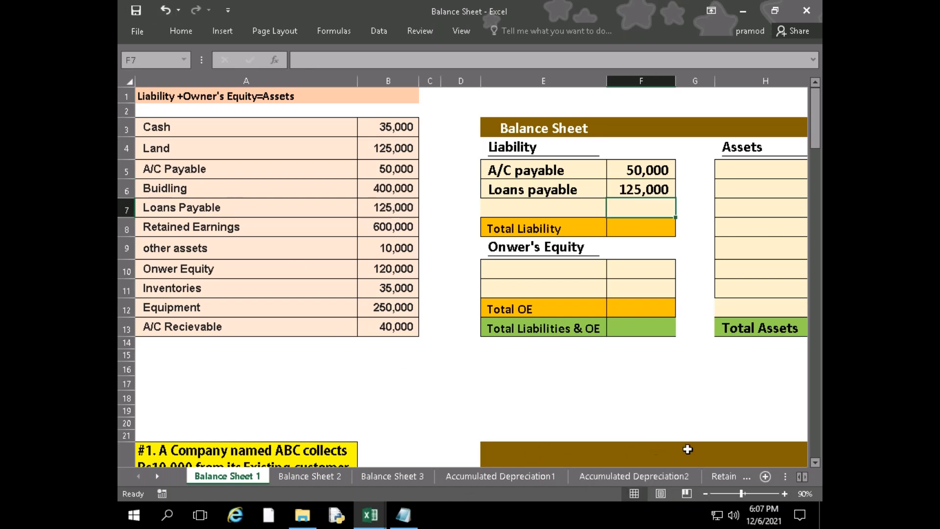
# Enter "Cash" in H5 as the first item under the Assets heading
pyautogui.keyDown('ctrl'); pyautogui.scroll(-2, 642, 420); pyautogui.keyUp('ctrl')
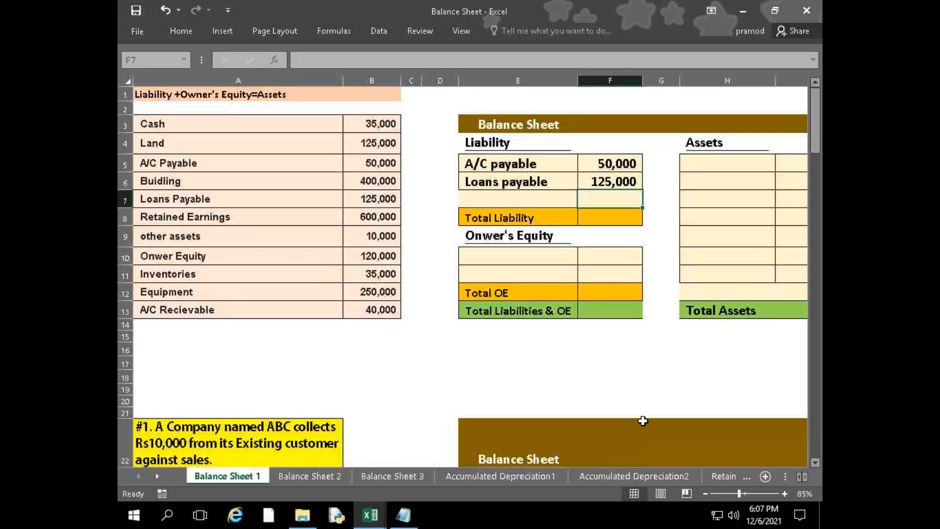
pyautogui.click(626, 149)
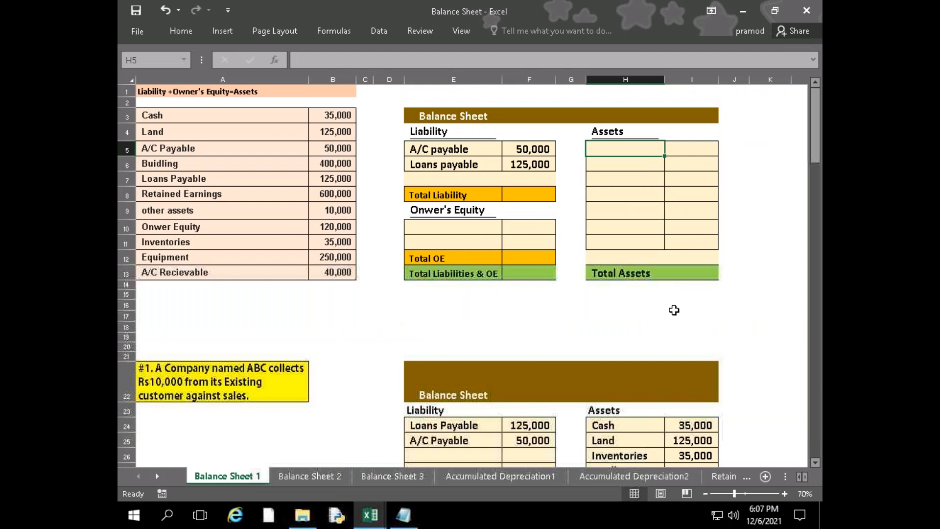
pyautogui.write('Cash')
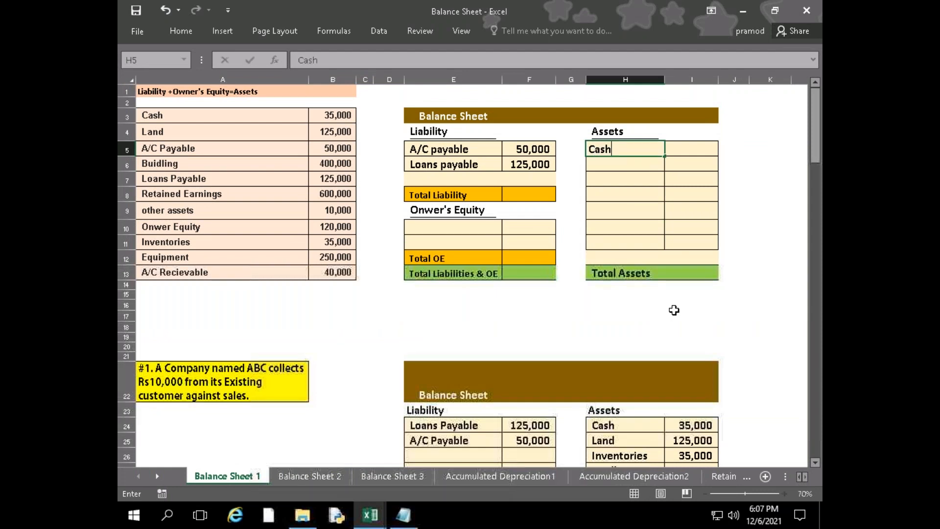
pyautogui.press('Tab')
# Link the Cash amount in I5 to cell B3 of the account list
pyautogui.write('=')
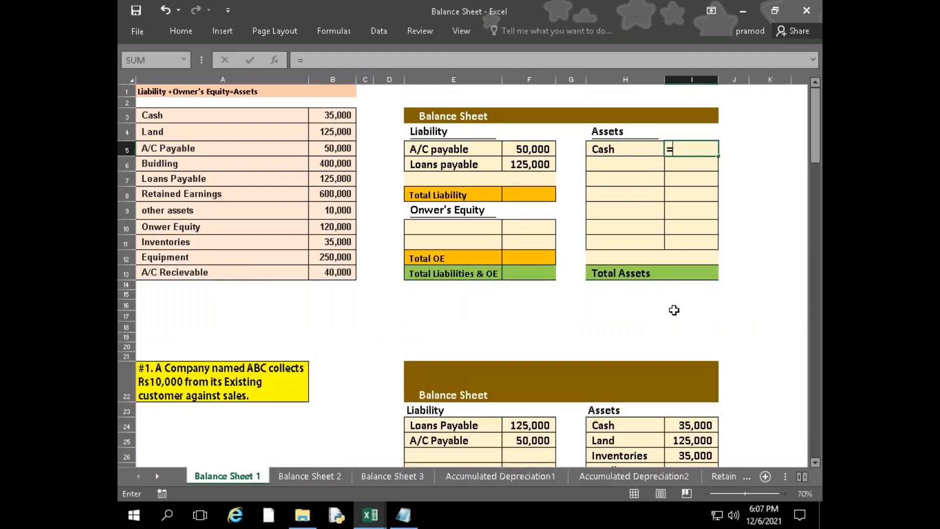
pyautogui.press('Left')
pyautogui.press('Left')
pyautogui.press('Left')
# Enter "Land" in H6 as the second asset
pyautogui.press('Left')
pyautogui.press('Left')
pyautogui.press('Left')
pyautogui.press('Up')
pyautogui.press('Up')
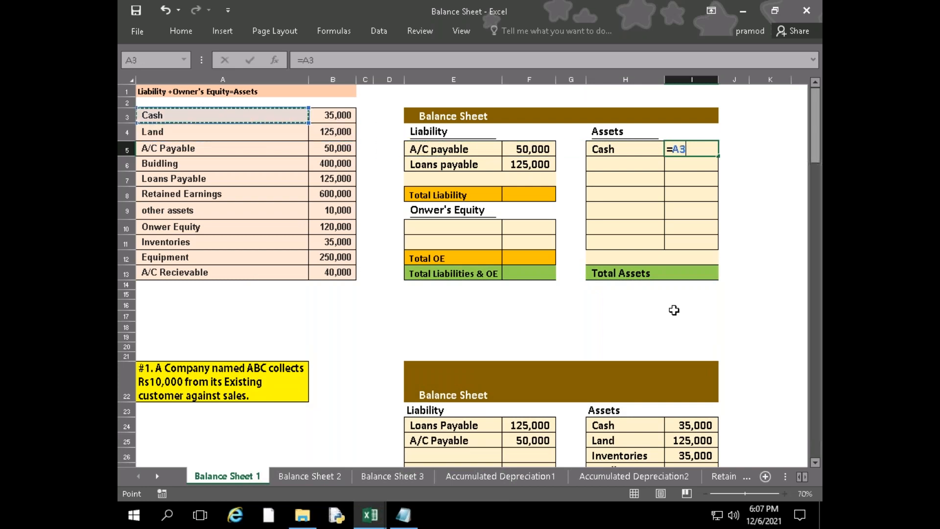
pyautogui.press('Return')
pyautogui.press('Left')
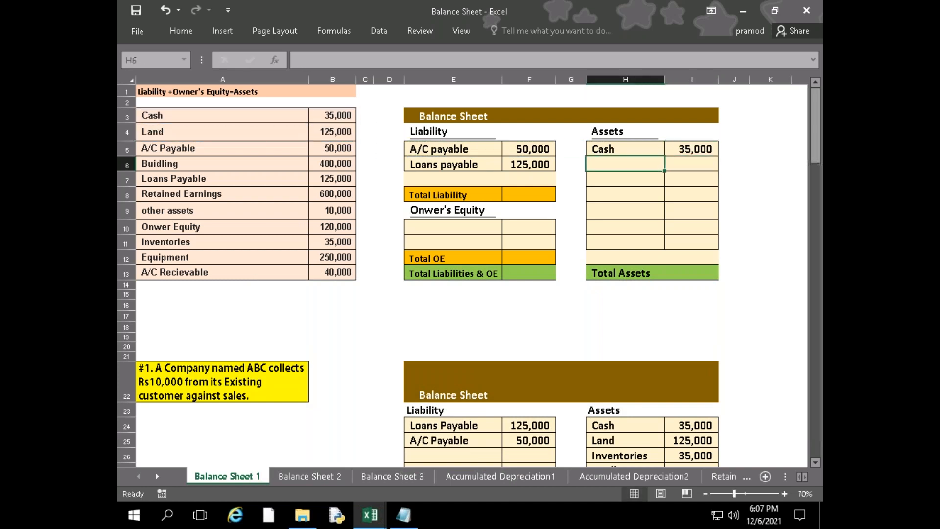
pyautogui.write('Land')
pyautogui.press('Tab')
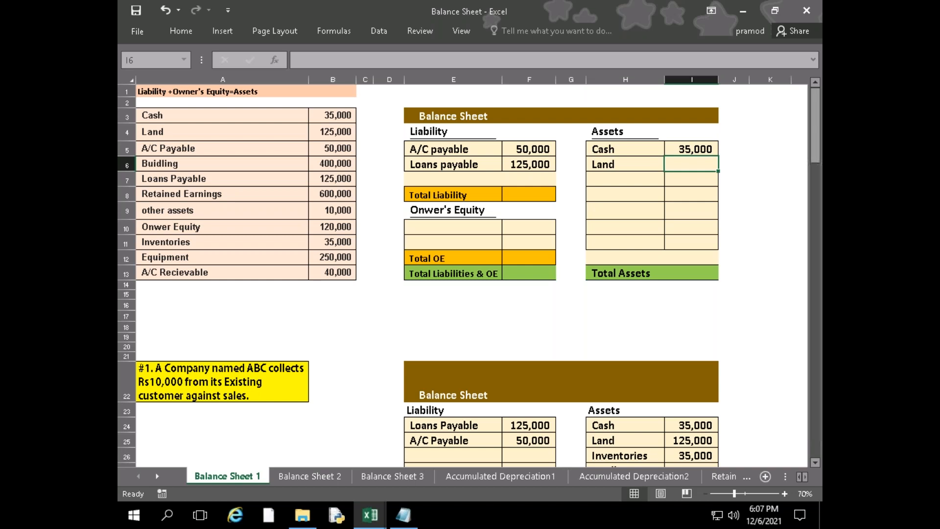
# Link the Land amount in I6 to cell B4 of the account list
pyautogui.write('=')
pyautogui.press('Left')
pyautogui.press('Left')
pyautogui.press('Left')
pyautogui.press('Left')
pyautogui.press('Left')
pyautogui.press('Left')
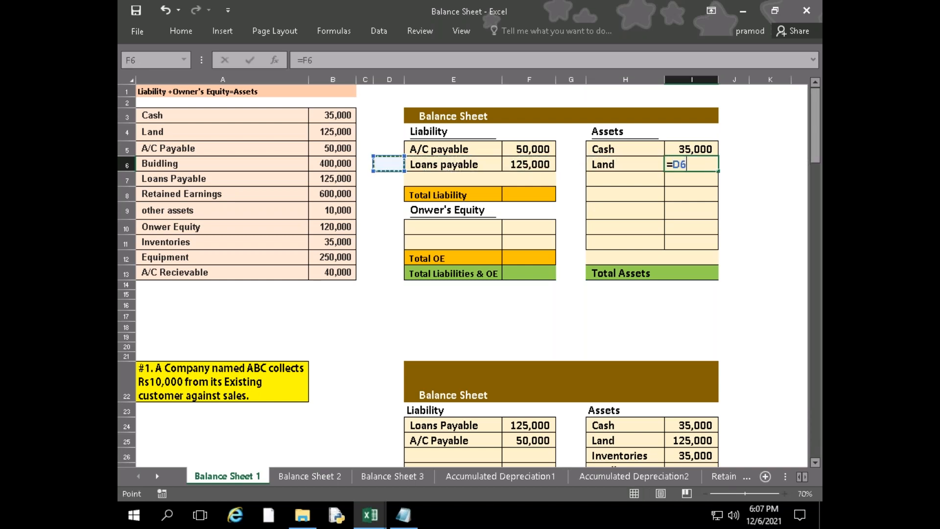
pyautogui.press('Up')
pyautogui.press('Left')
pyautogui.press('Up')
pyautogui.press('Return')
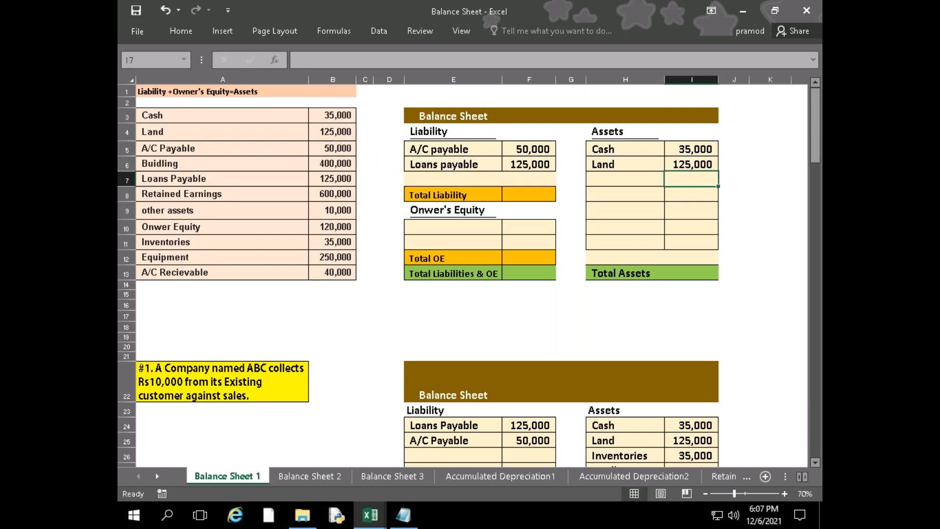
# Enter "Building" in H7 as the third asset
pyautogui.press('Left')
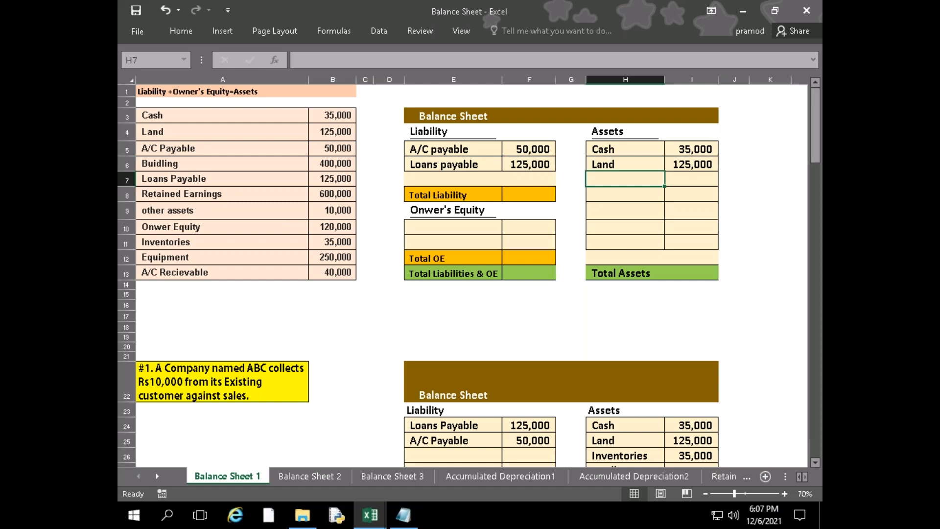
pyautogui.write('Buil')
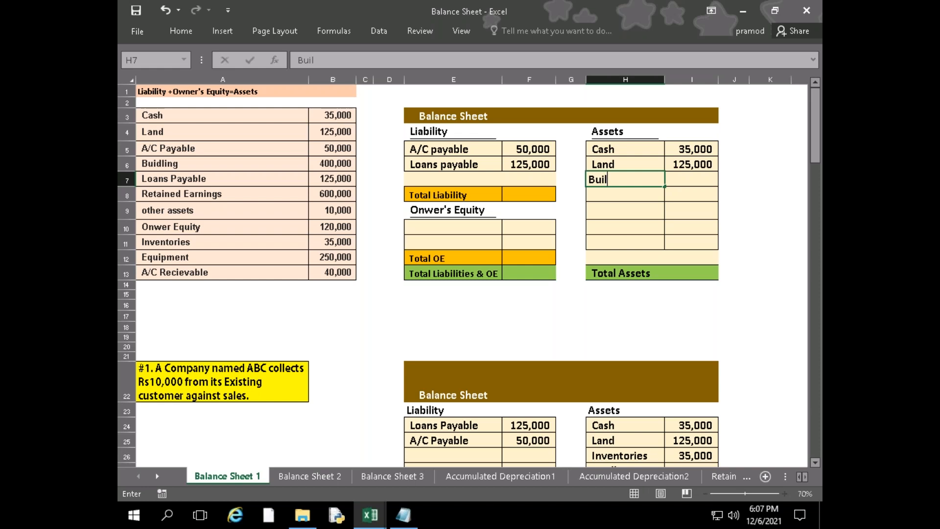
pyautogui.write('ding')
pyautogui.press('Tab')
# Link the Building amount in I7 to cell B6 of the account list
pyautogui.write('=')
pyautogui.press('Left')
pyautogui.press('Left')
pyautogui.press('Left')
pyautogui.press('Left')
pyautogui.press('Left')
pyautogui.press('Left')
pyautogui.press('Left')
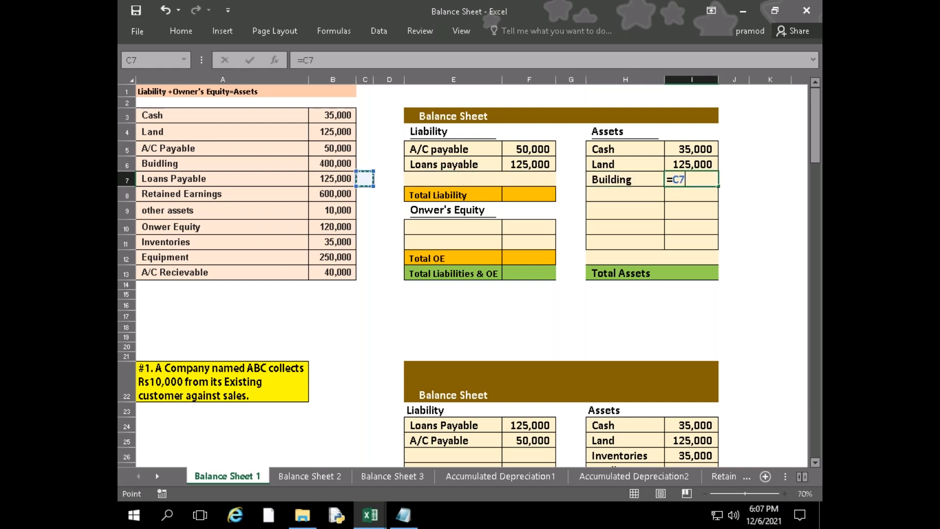
pyautogui.press('Up')
pyautogui.press('Return')
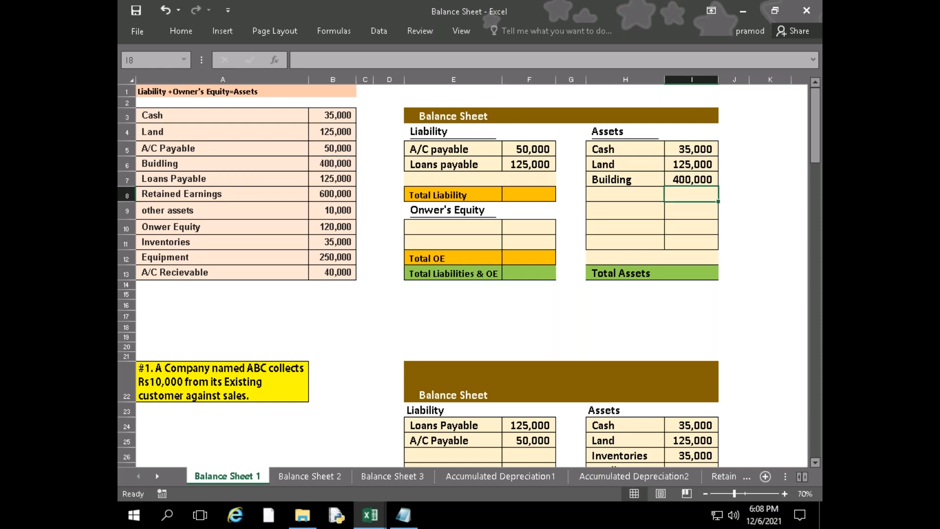
# Enter "Retained earning" in E10 as the first owner's equity item
pyautogui.press('Left')
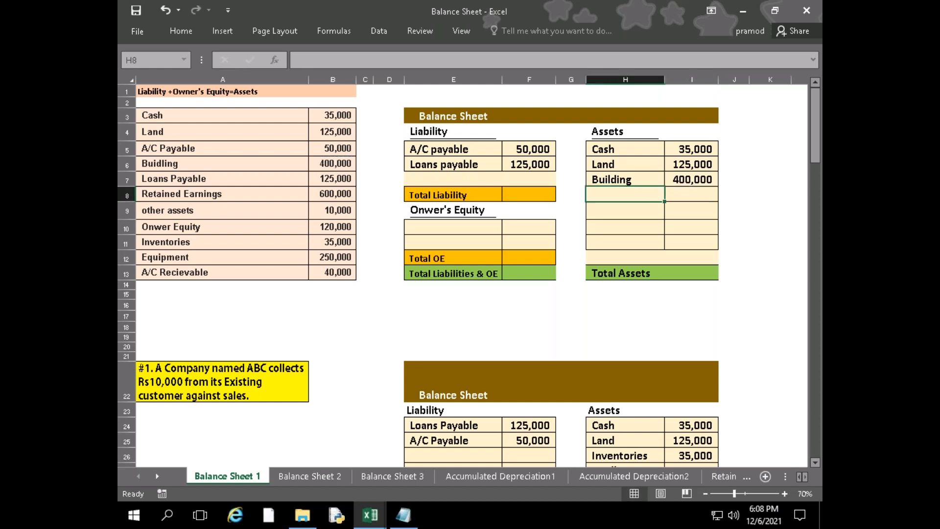
pyautogui.press('Down')
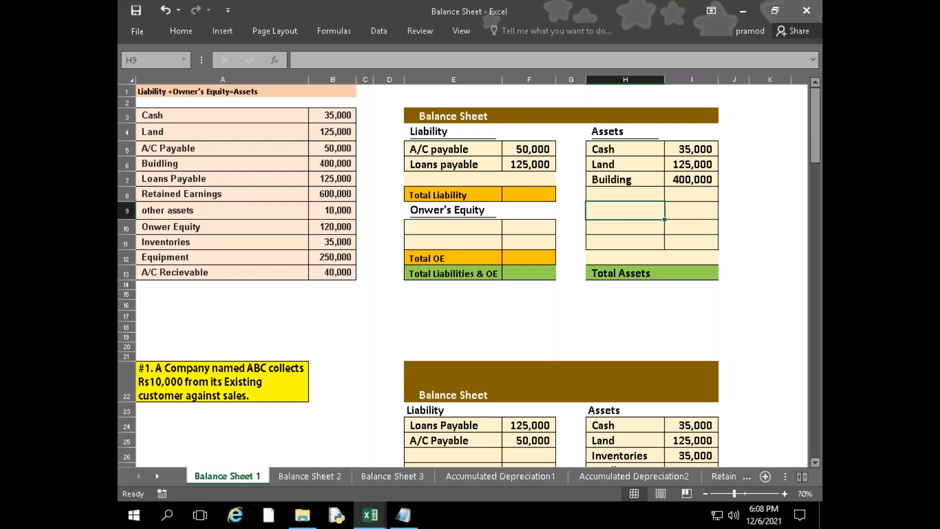
pyautogui.press('Left')
pyautogui.press('Left')
pyautogui.press('Left')
pyautogui.press('Left')
pyautogui.press('Left')
pyautogui.press('Down')
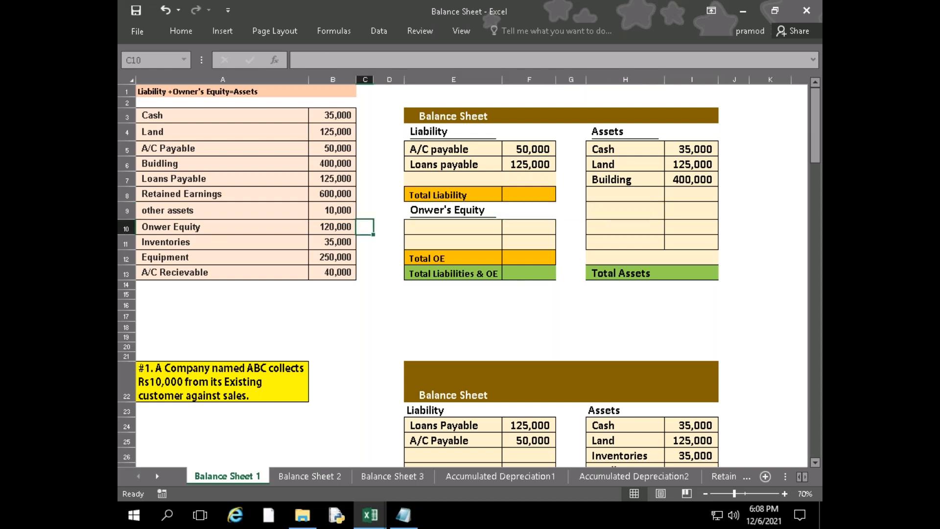
pyautogui.press('Right')
pyautogui.press('Right')
pyautogui.write('Ret')
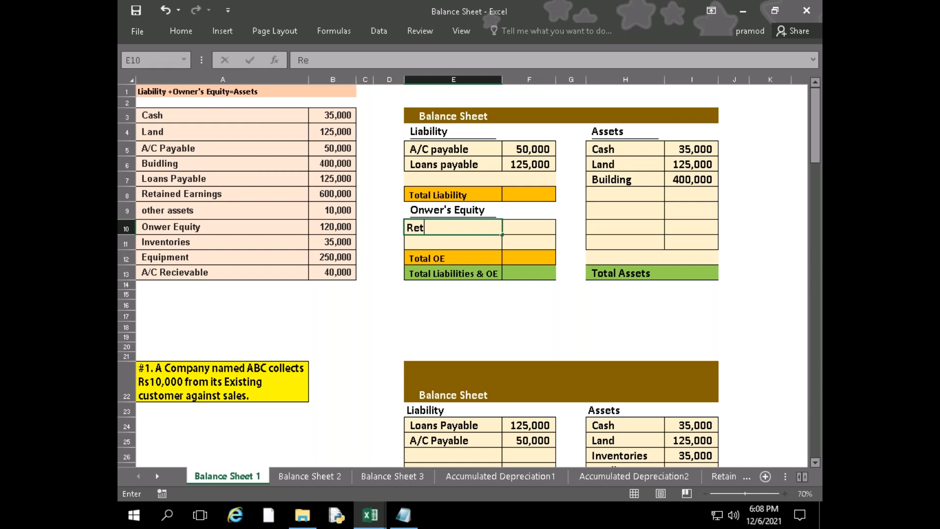
pyautogui.write('ained earnin')
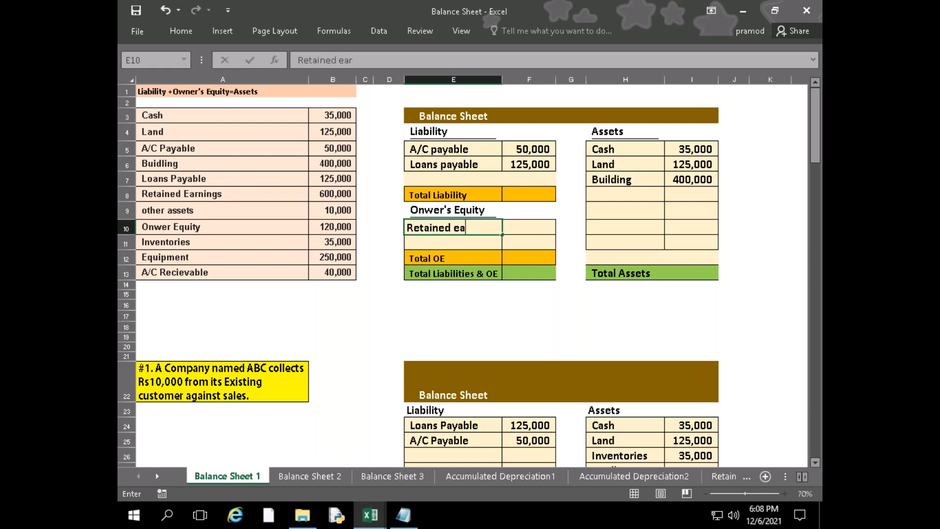
pyautogui.write('g')
pyautogui.press('Right')
# Link the Retained earning amount in F10 to cell B8 of the account list
pyautogui.write('=')
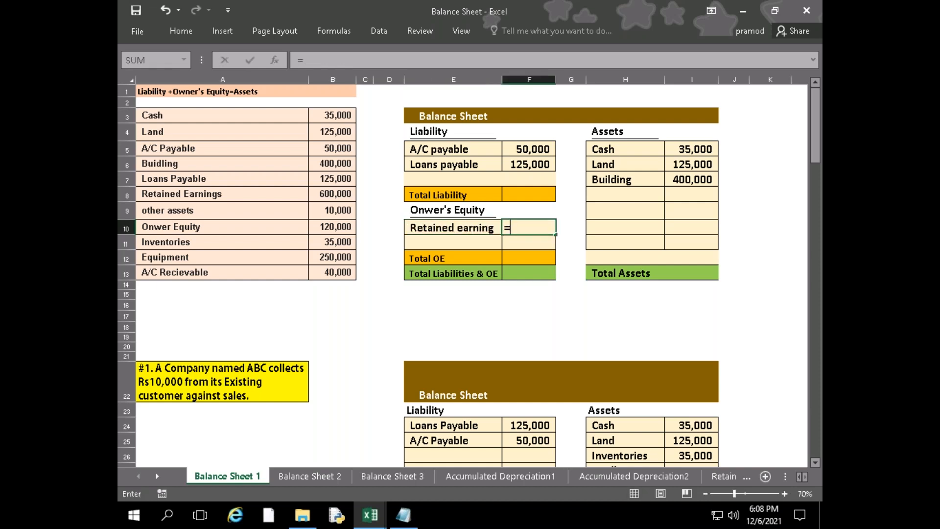
pyautogui.press('Left')
# Enter "Other assets" in H8 as the fourth asset
pyautogui.press('Left')
pyautogui.press('Left')
pyautogui.press('Left')
pyautogui.press('Up')
pyautogui.press('Up')
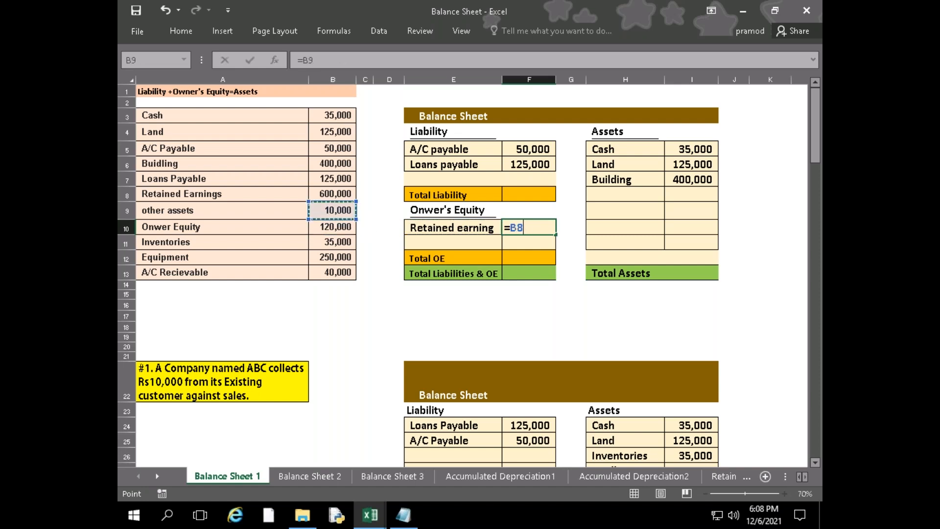
pyautogui.press('Return')
pyautogui.press('Left')
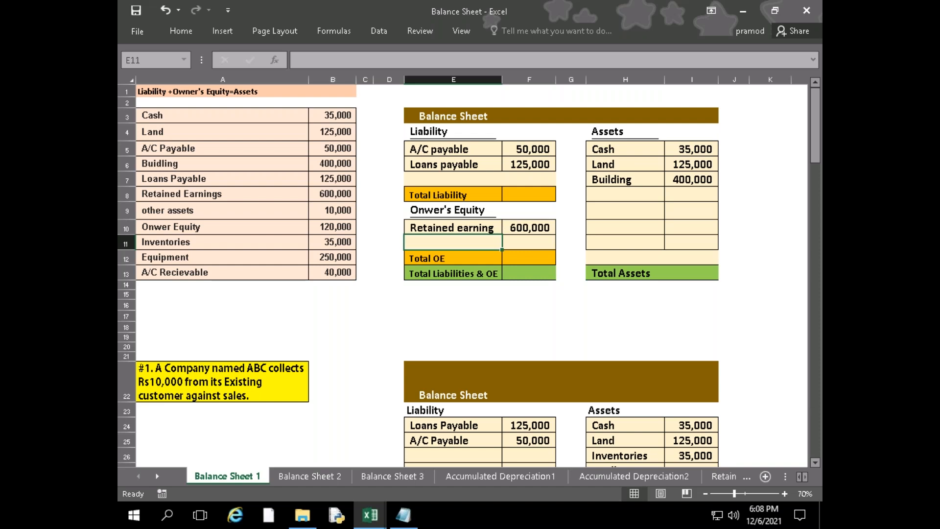
pyautogui.press('Right')
pyautogui.press('Right')
pyautogui.press('Up')
pyautogui.press('Up')
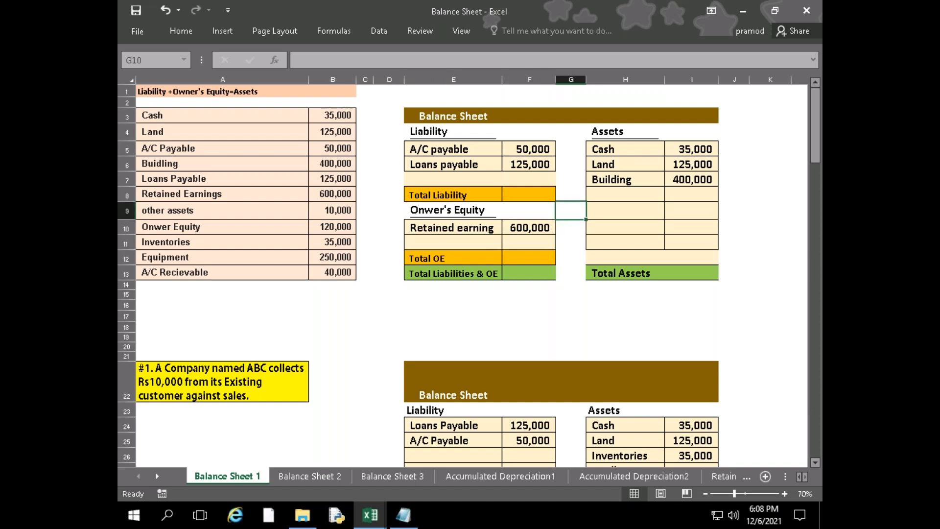
pyautogui.press('Right')
pyautogui.press('Up')
pyautogui.write('Other')
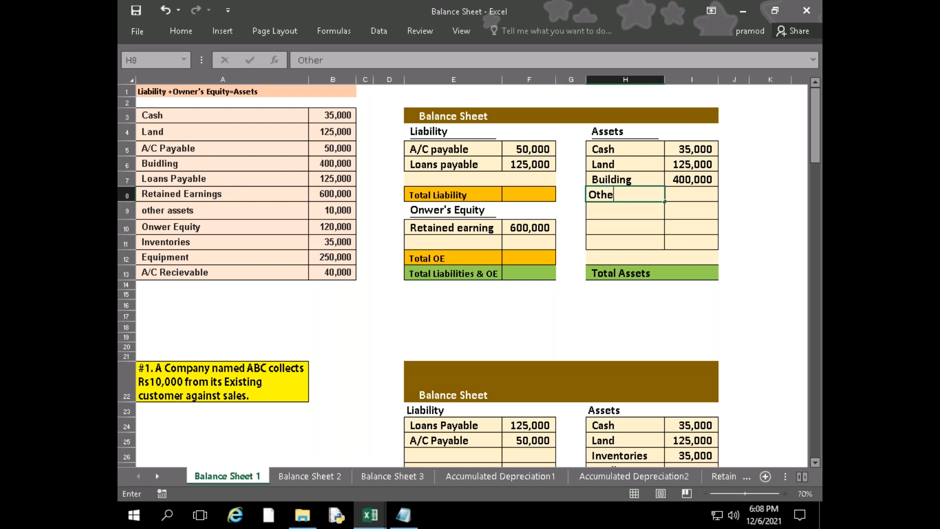
pyautogui.write(' assets')
pyautogui.hotkey('ctrl', 'Return')
pyautogui.press('Right')
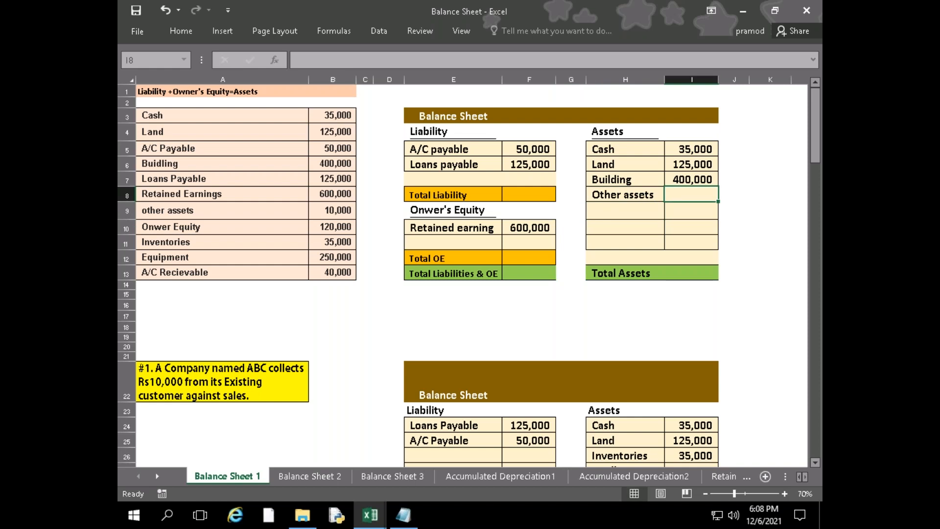
# Link the Other assets amount in I8 to cell B9 of the account list
pyautogui.write('=')
pyautogui.press('Left')
pyautogui.press('Left')
pyautogui.press('Left')
pyautogui.press('Left')
pyautogui.press('Left')
pyautogui.press('Left')
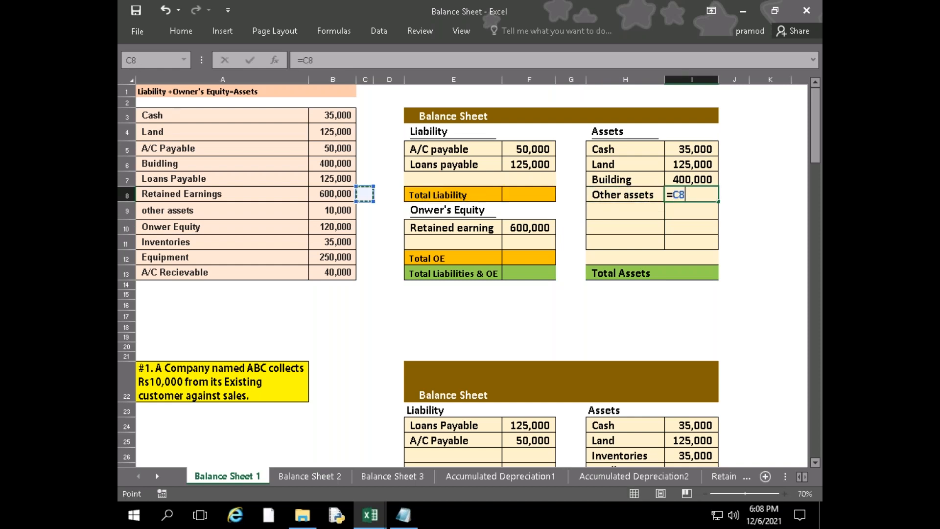
pyautogui.press('Down')
# Enter "Owner's Equity" in E11 as the second owner's equity item
pyautogui.press('Left')
pyautogui.press('Return')
pyautogui.press('Left')
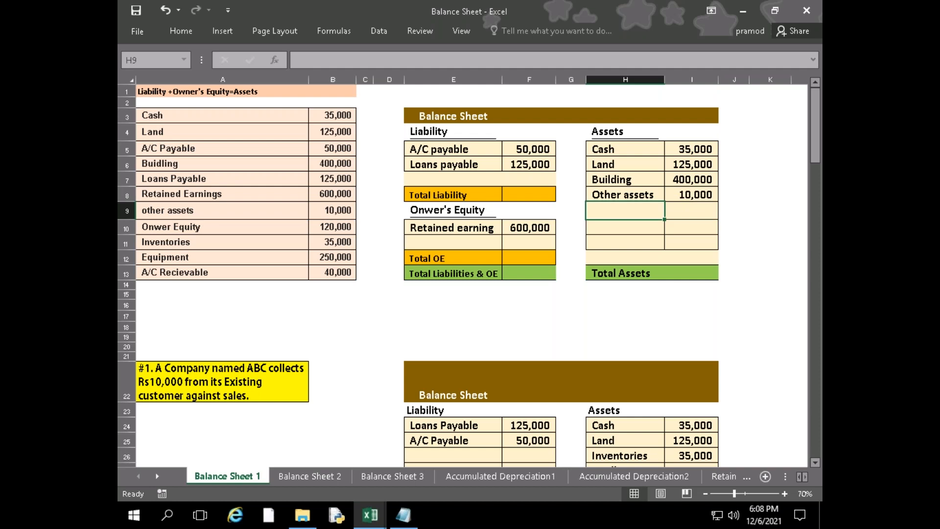
pyautogui.press('Left')
pyautogui.press('Left')
pyautogui.press('Left')
pyautogui.press('Down')
pyautogui.press('Down')
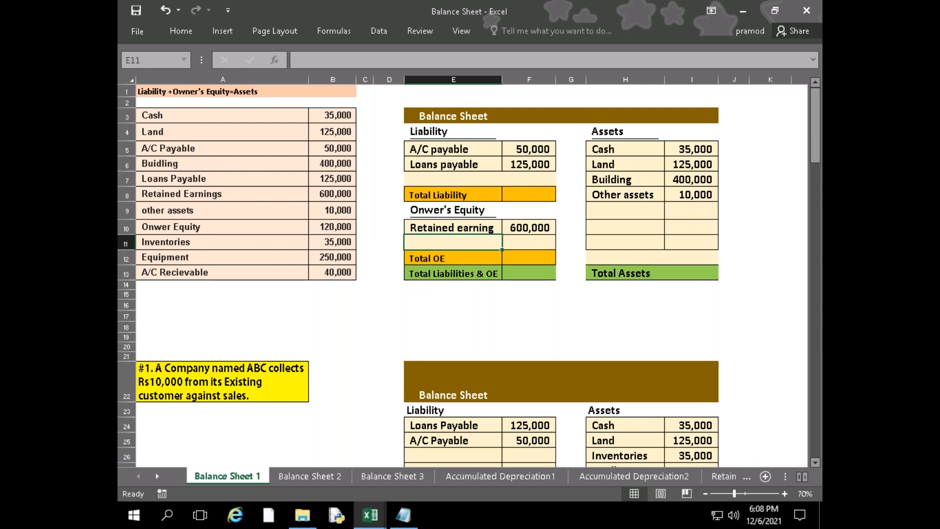
pyautogui.write('Owners')
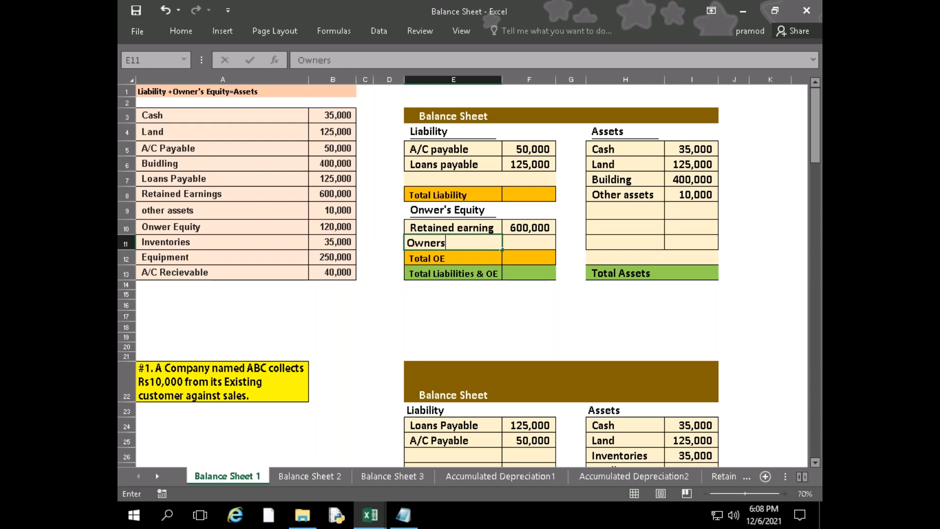
pyautogui.press('BackSpace')
pyautogui.write("'s Equity")
pyautogui.press('Tab')
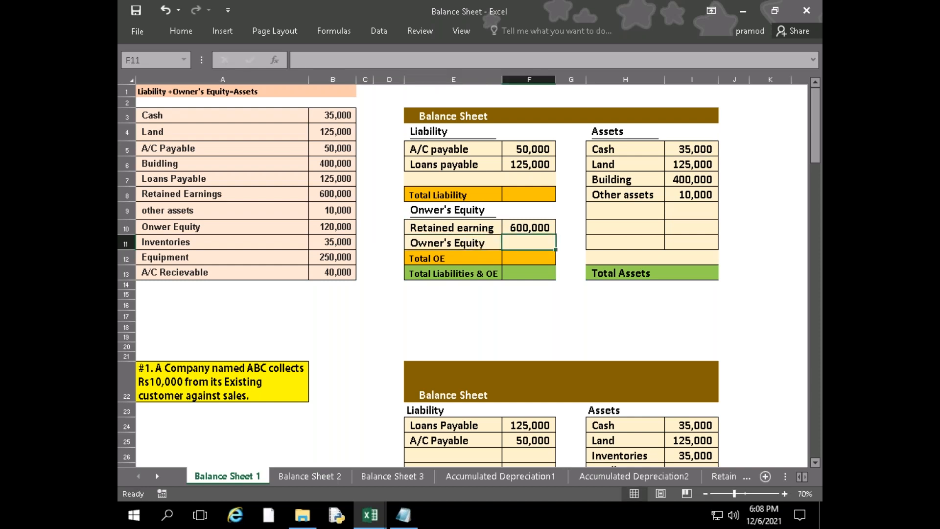
# Link the Owner's Equity amount in F11 to cell B10 of the account list
pyautogui.write('=')
pyautogui.press('Left')
pyautogui.press('Left')
pyautogui.press('Up')
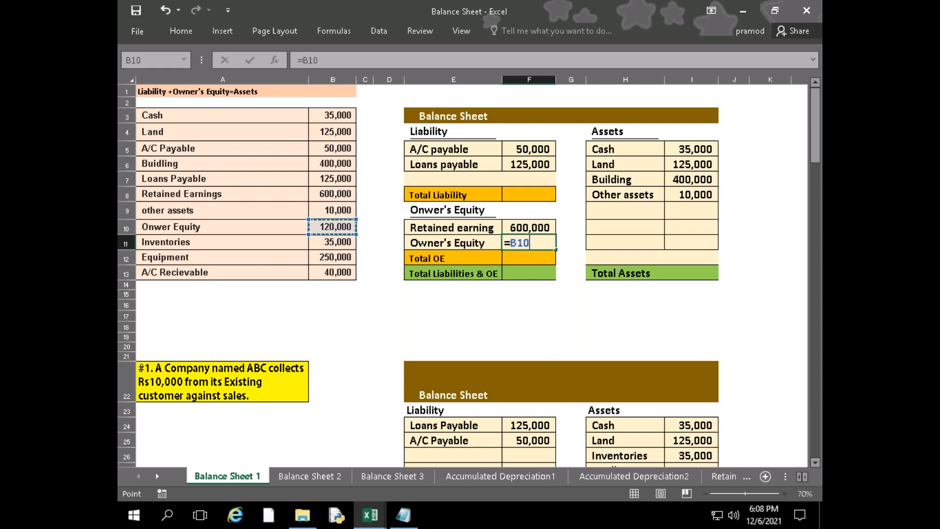
pyautogui.press('Return')
# Enter "Inventories" in H9 as the fifth asset
pyautogui.press('Right')
pyautogui.press('Up')
pyautogui.press('Up')
pyautogui.press('Right')
pyautogui.press('Up')
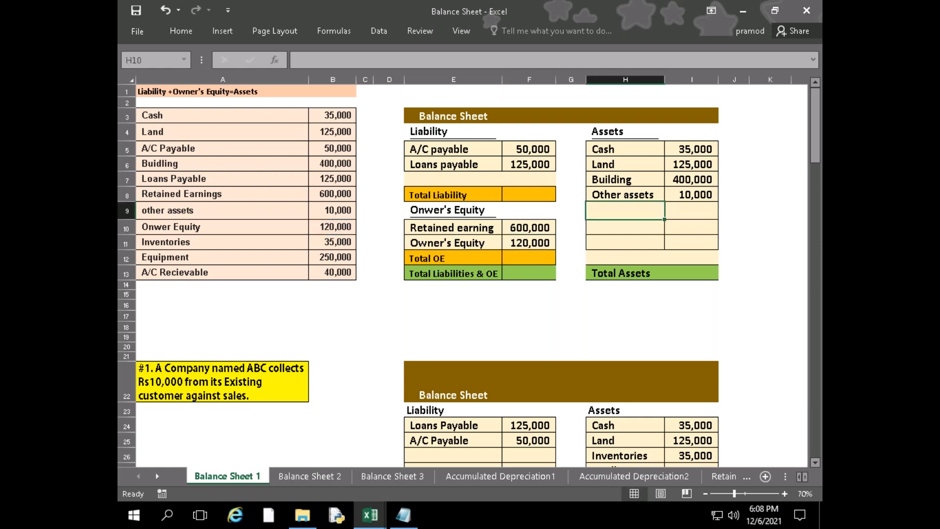
pyautogui.press('Left')
pyautogui.press('Right')
pyautogui.write('=')
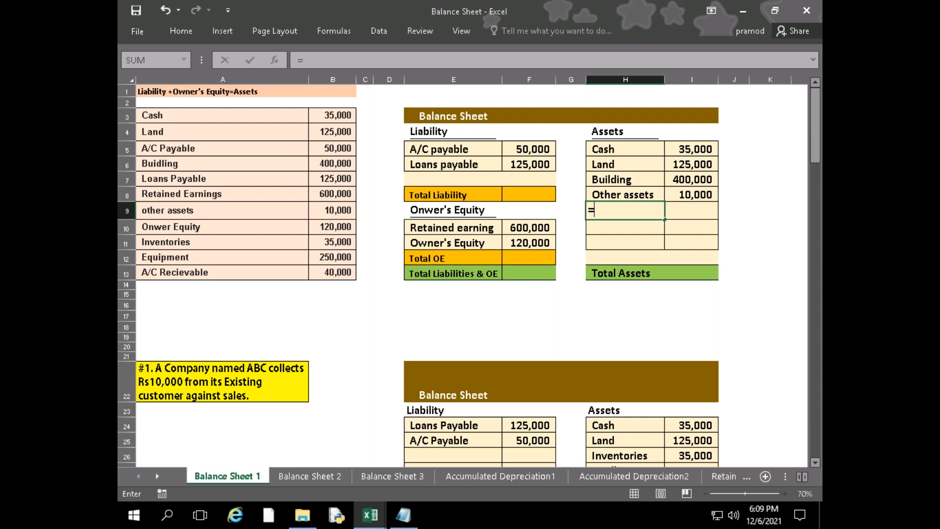
pyautogui.press('BackSpace')
pyautogui.write('Inventor')
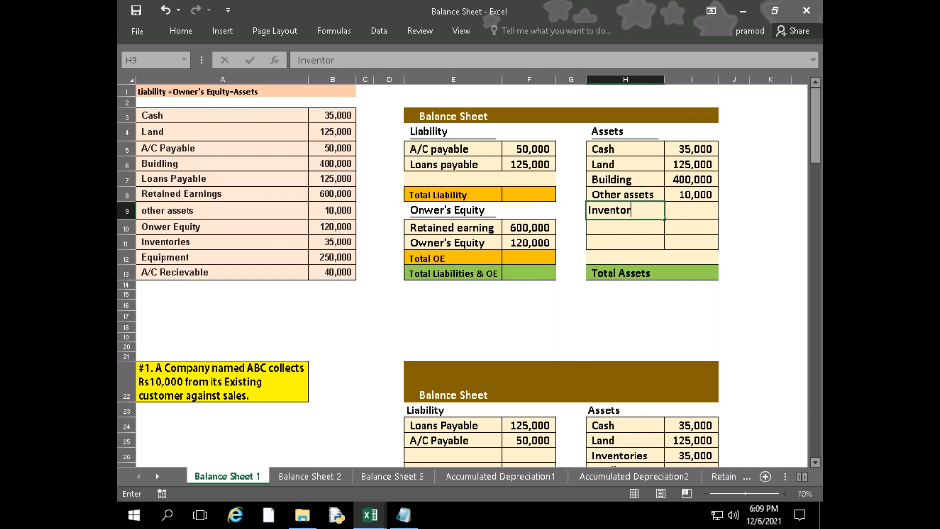
pyautogui.write('ies')
pyautogui.press('Tab')
# Link the Inventories amount in I9 to cell B11 of the account list
pyautogui.write('=')
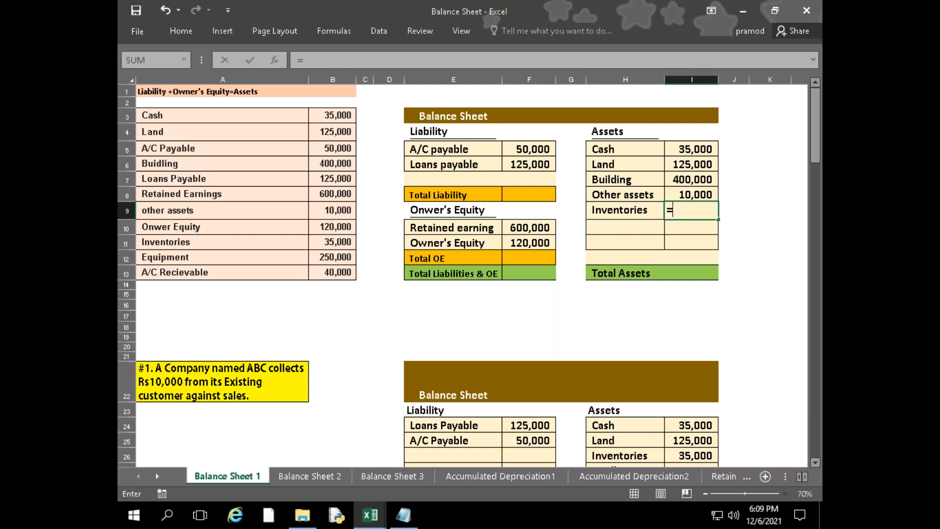
pyautogui.press('Left')
pyautogui.press('Left')
pyautogui.press('Left')
pyautogui.press('Left')
pyautogui.press('Left')
pyautogui.press('Left')
pyautogui.press('Down')
pyautogui.press('Left')
pyautogui.press('Down')
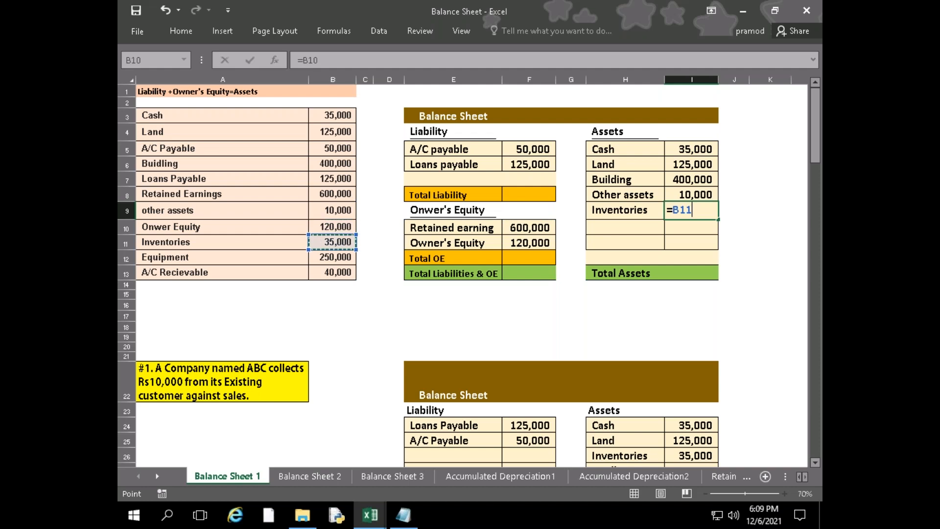
pyautogui.press('Return')
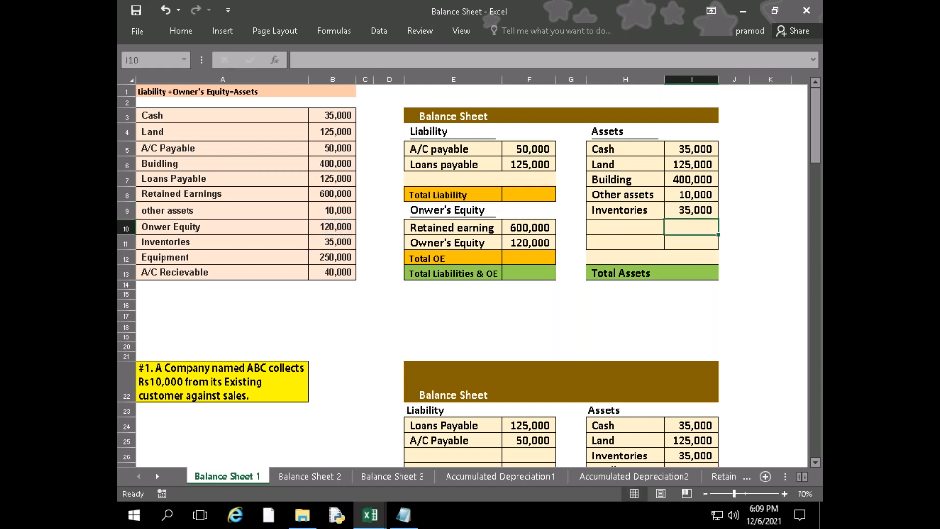
# Enter "Equipment" in H10 as the sixth asset
pyautogui.press('Left')
pyautogui.write('=')
pyautogui.press('BackSpace')
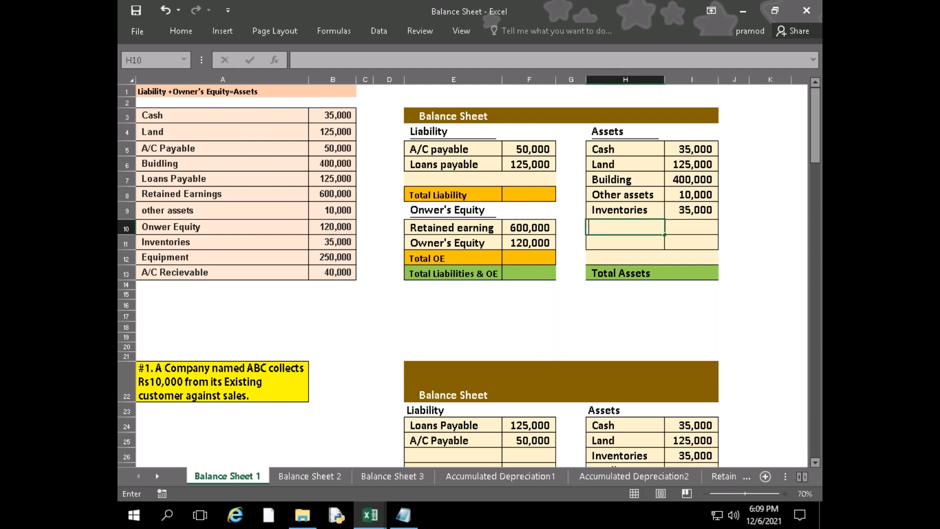
pyautogui.write('Equipment')
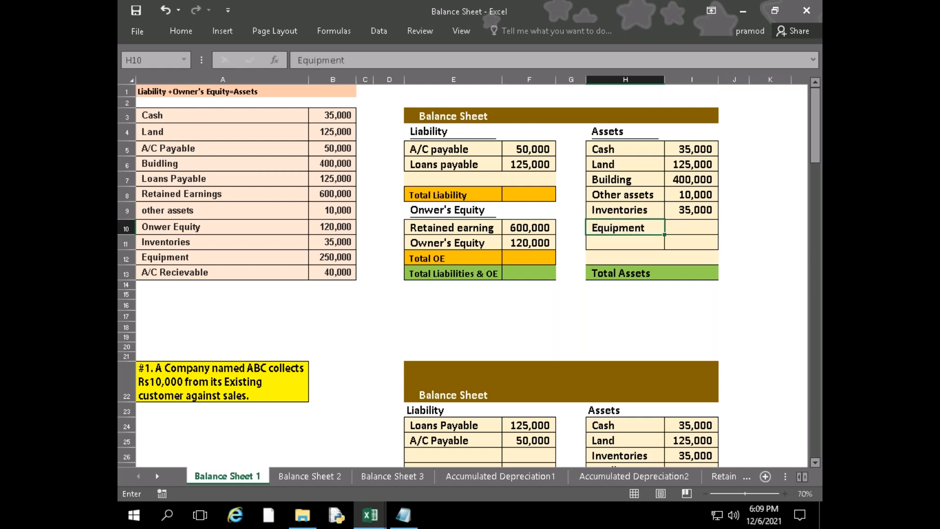
pyautogui.press('Tab')
# Link the Equipment amount in I10 to cell B12 of the account list
pyautogui.write('=')
pyautogui.press('Left')
pyautogui.press('Left')
pyautogui.press('Left')
pyautogui.press('Left')
pyautogui.press('Left')
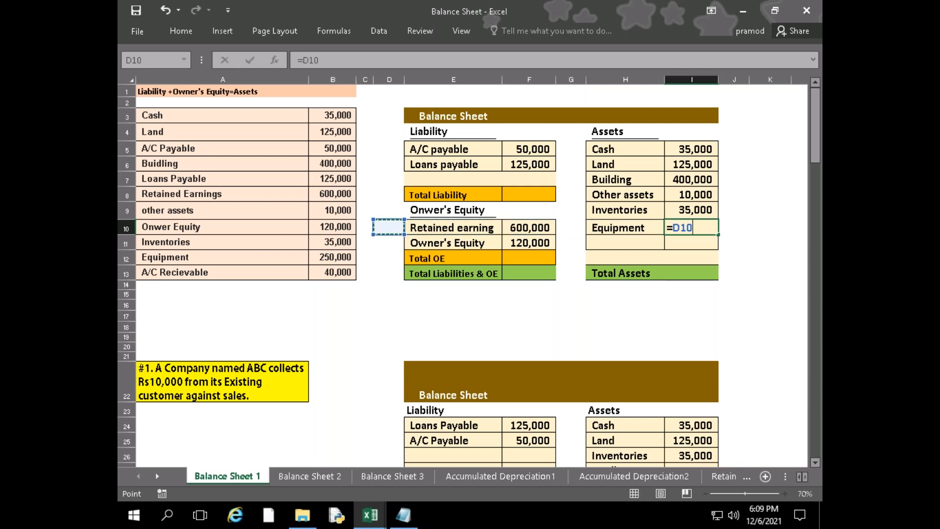
pyautogui.press('Left')
pyautogui.press('Left')
pyautogui.press('Down')
pyautogui.press('Down')
pyautogui.press('Return')
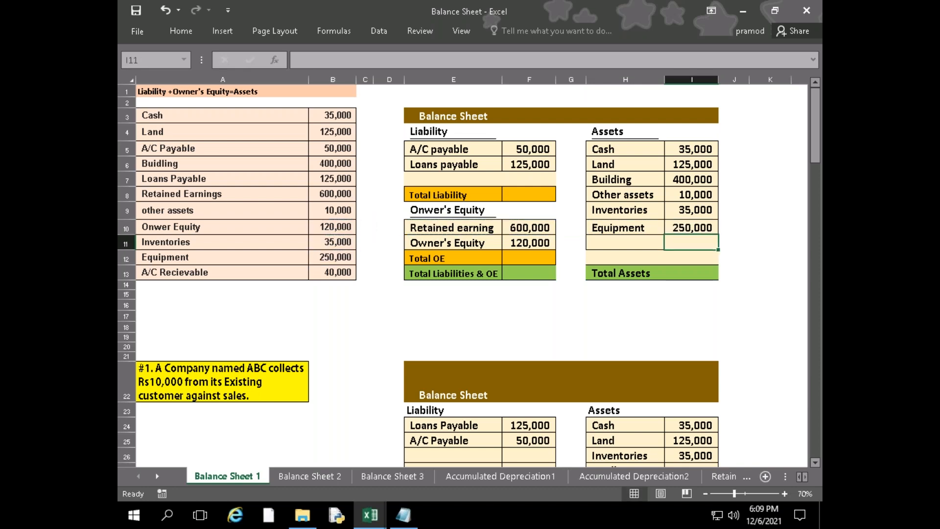
# Enter "A/c Recievable" in H11 as the seventh asset
pyautogui.press('Left')
pyautogui.write('A/')
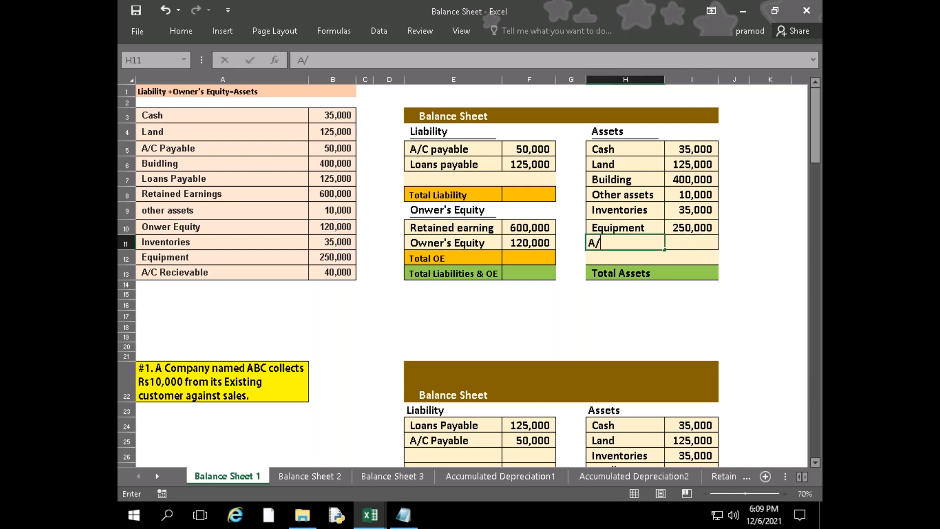
pyautogui.write('c Recieva')
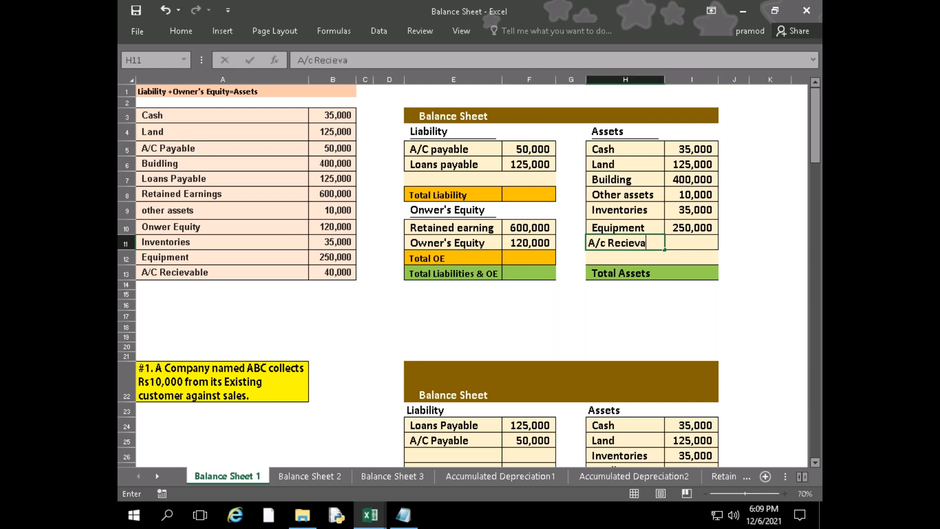
pyautogui.write('ble')
pyautogui.press('Tab')
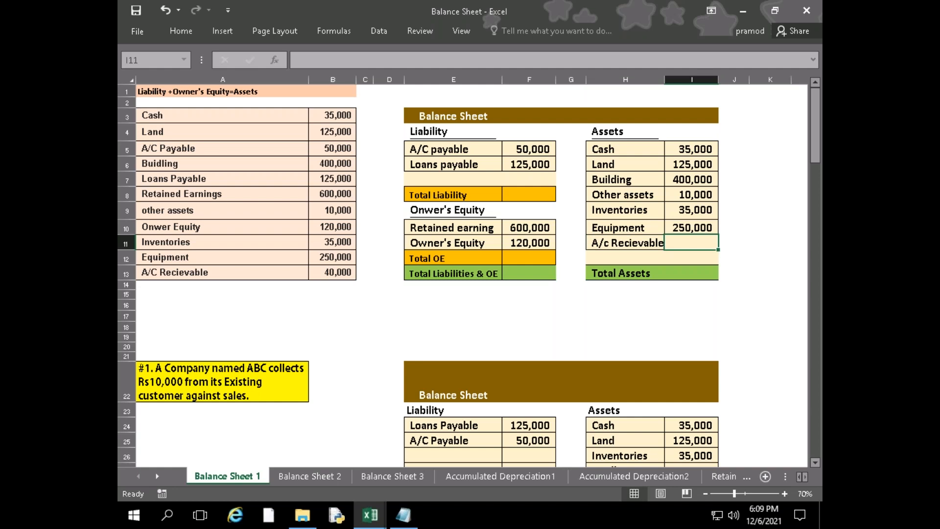
# Link the A/c Recievable amount in I11 to cell B13 of the account list
pyautogui.write('=')
pyautogui.press('Left')
pyautogui.press('Left')
pyautogui.press('Left')
pyautogui.press('Left')
pyautogui.press('Left')
pyautogui.press('Left')
pyautogui.press('Left')
pyautogui.press('Left')
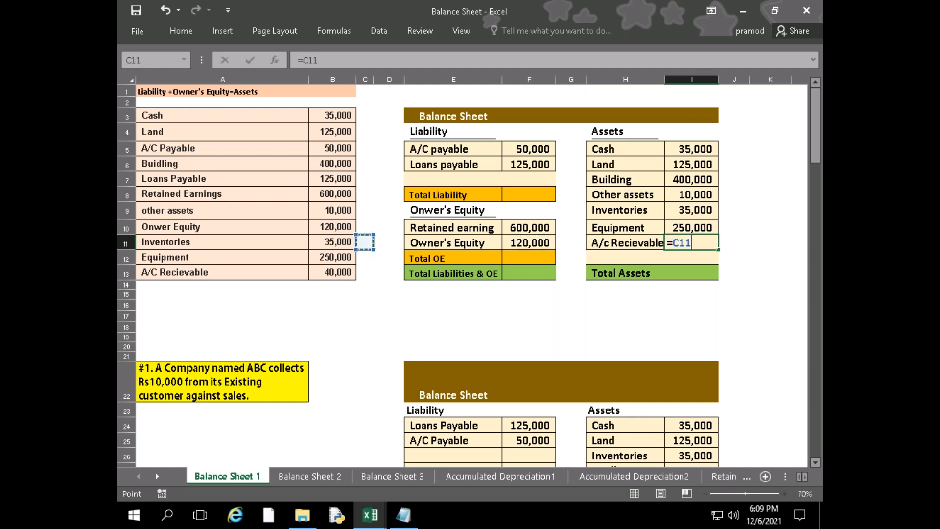
pyautogui.press('Down')
pyautogui.press('Right')
pyautogui.press('Down')
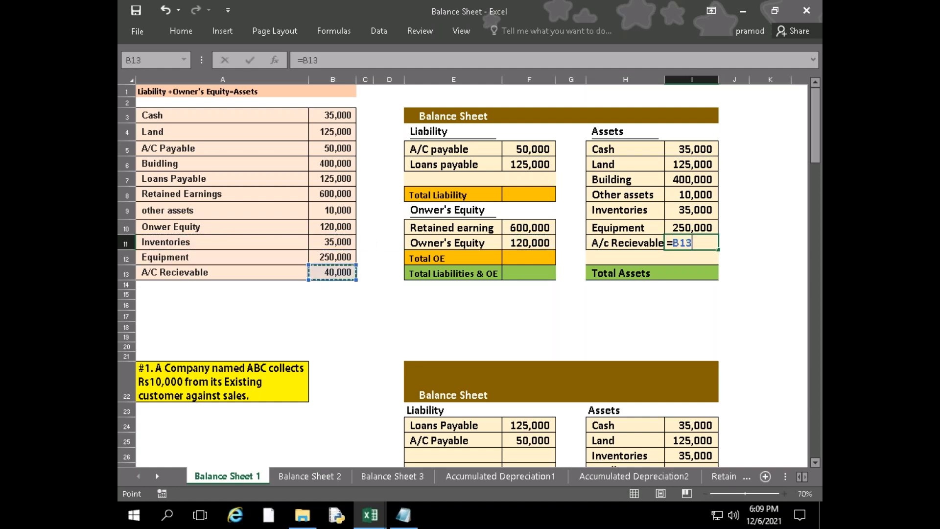
pyautogui.press('Return')
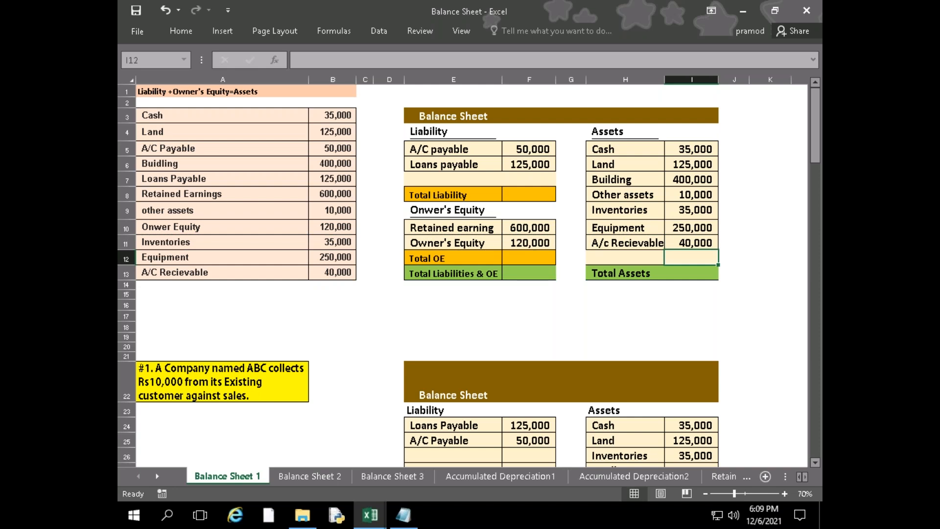
# Total the owner's equity in F12 by summing F10:F11
pyautogui.press('Left')
pyautogui.press('Left')
pyautogui.press('Left')
pyautogui.press('Left')
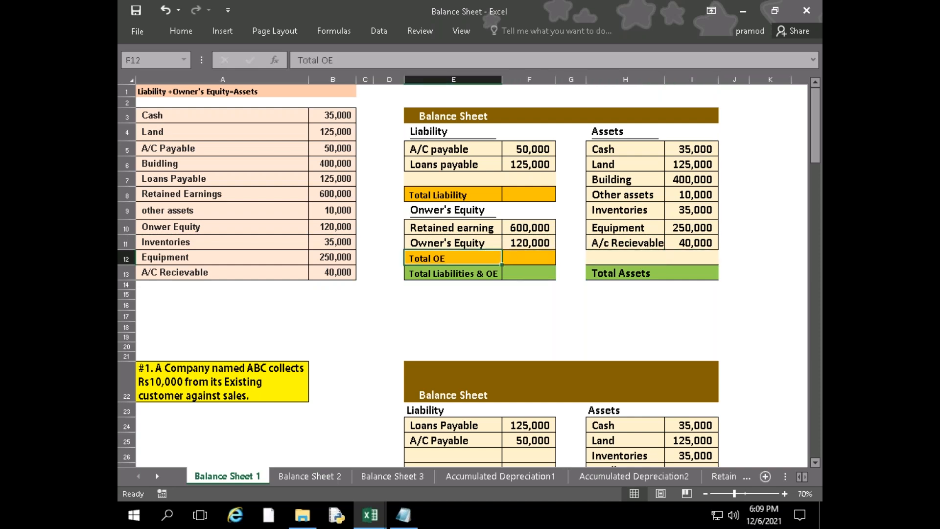
pyautogui.press('Right')
pyautogui.write('=sum')
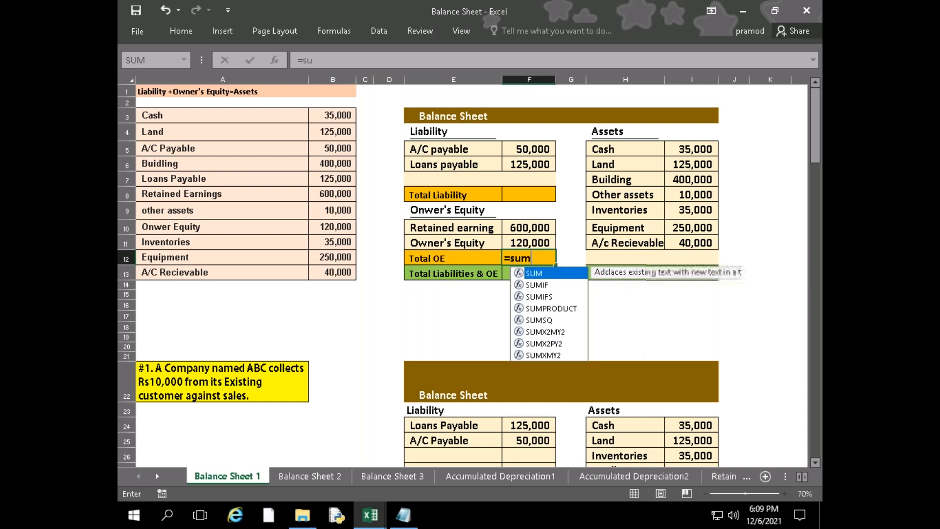
pyautogui.write('(')
pyautogui.press('Up')
pyautogui.press('Up')
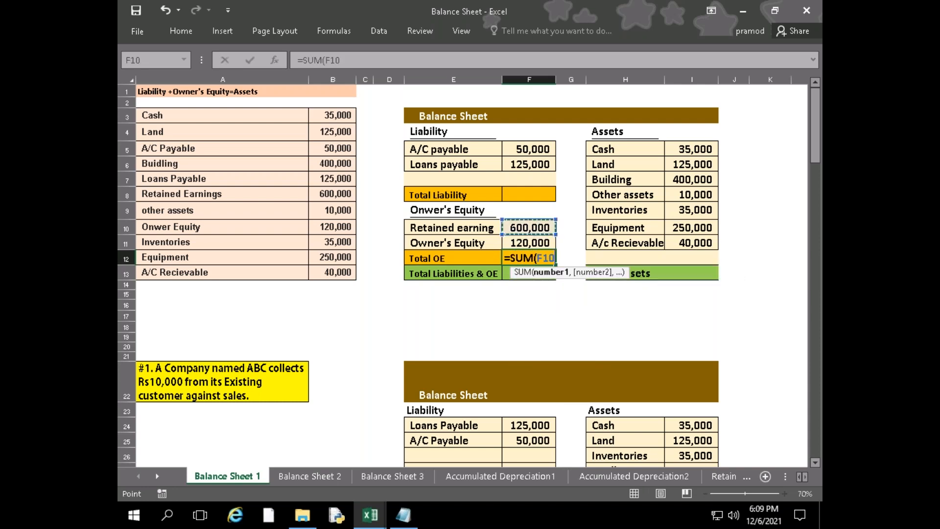
pyautogui.hotkey('shift', 'Down')
pyautogui.press('Return')
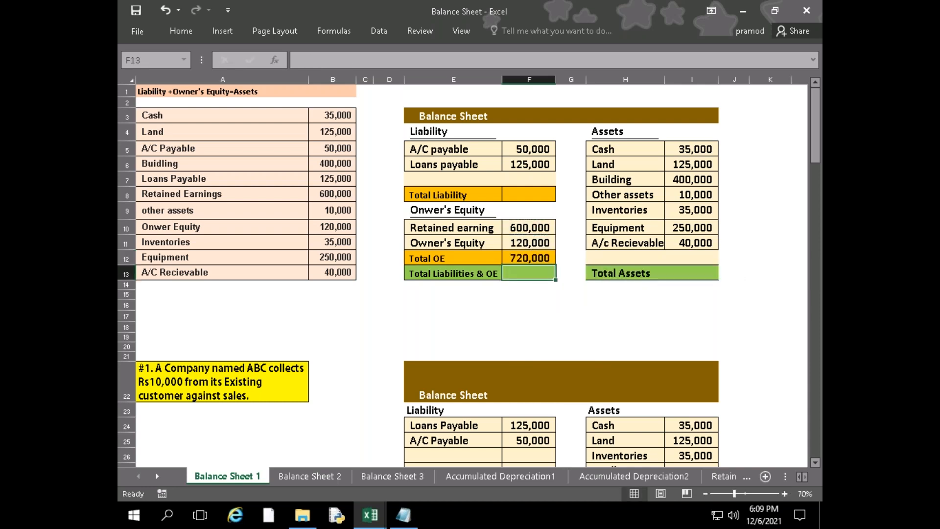
# Total the liabilities in F8 by summing F5:F6
pyautogui.write('=')
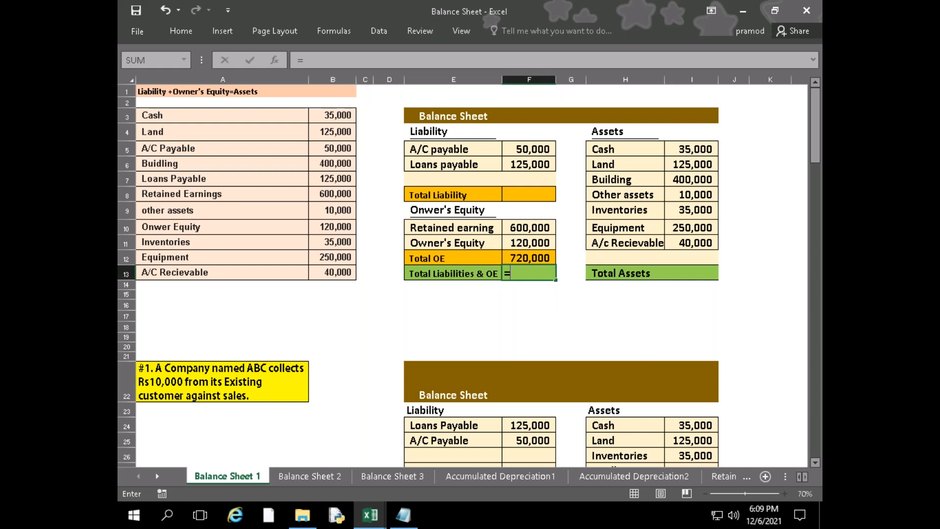
pyautogui.press('Escape')
pyautogui.press('Up')
pyautogui.press('Up')
pyautogui.press('Up')
pyautogui.press('Up')
pyautogui.press('Up')
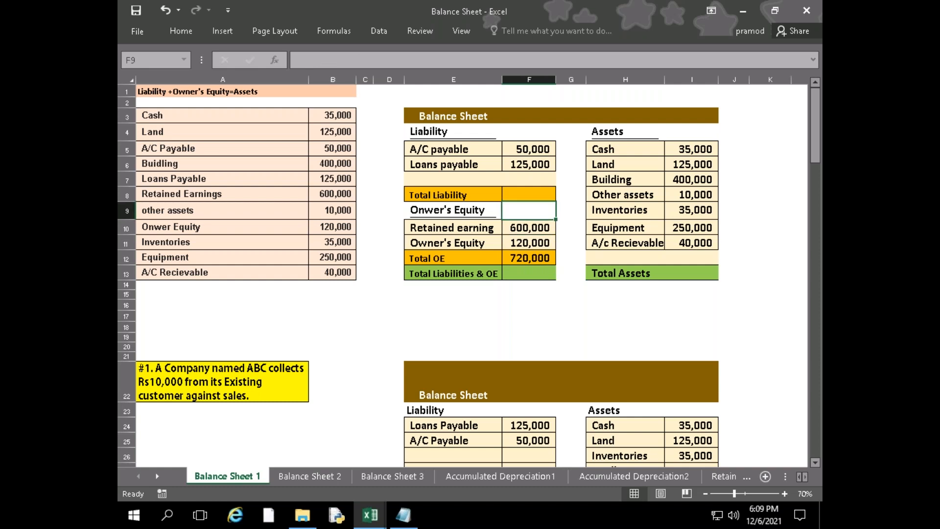
pyautogui.write('=su')
pyautogui.press('Tab')
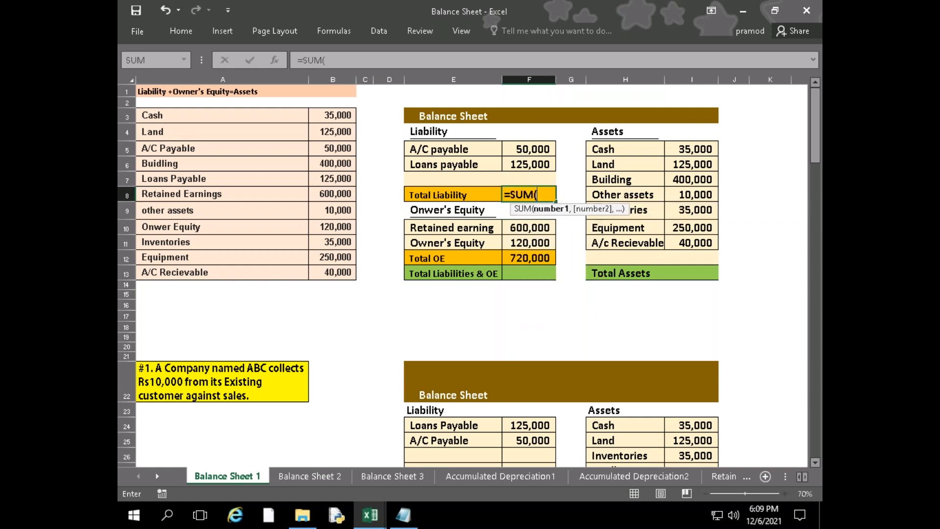
pyautogui.press('Up')
pyautogui.press('Up')
pyautogui.press('Up')
pyautogui.hotkey('shift', 'Down')
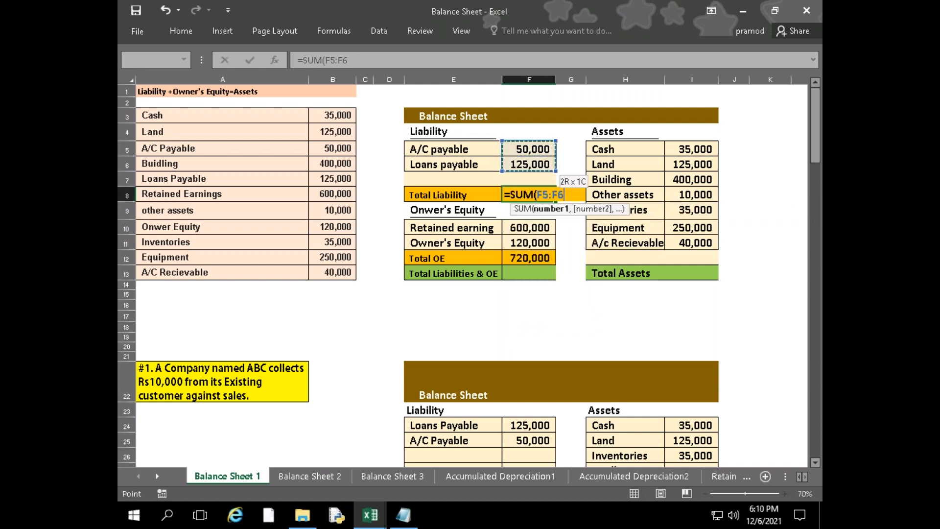
pyautogui.press('Return')
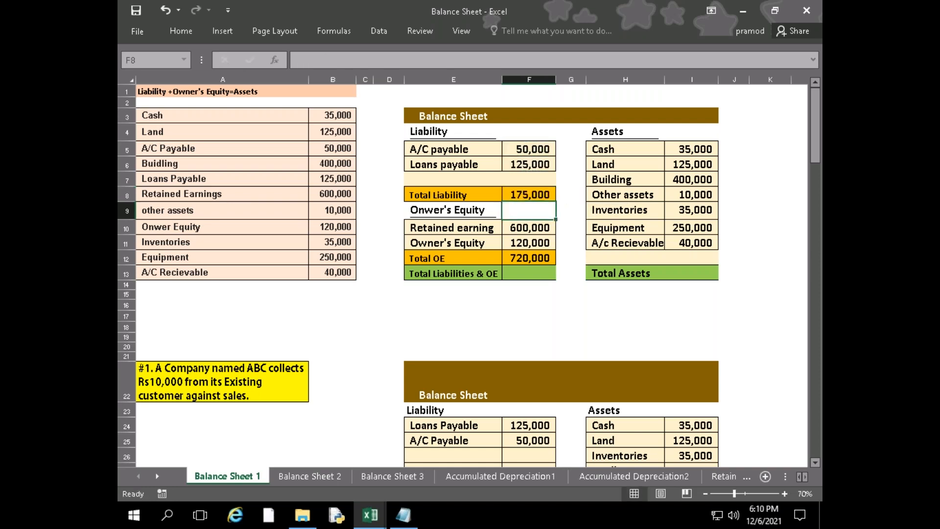
# Calculate Total Liabilities & OE in F13 by adding Total Liability F8 and Total OE F12
pyautogui.press('Down')
pyautogui.press('Down')
pyautogui.press('Down')
pyautogui.press('Down')
pyautogui.write('=')
pyautogui.press('Up')
pyautogui.press('Up')
pyautogui.press('Up')
pyautogui.press('Up')
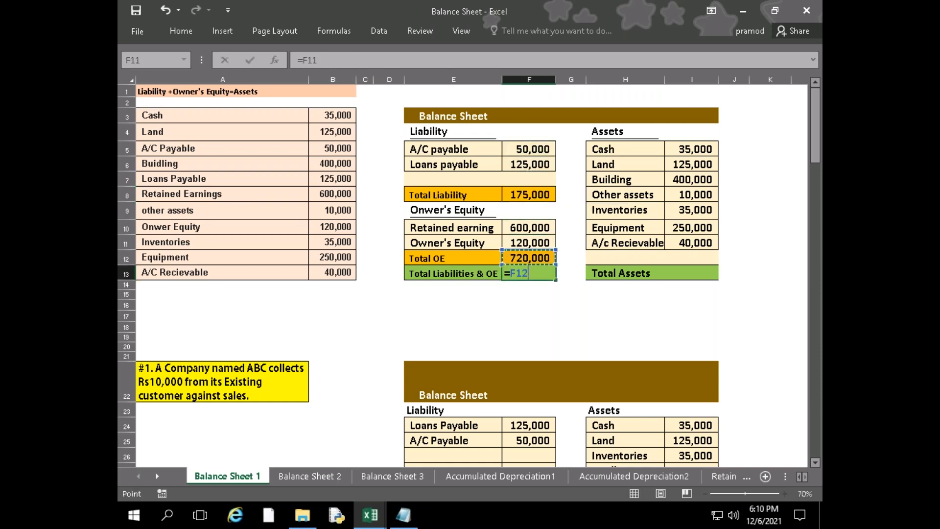
pyautogui.write('+')
pyautogui.press('Up')
pyautogui.press('Up')
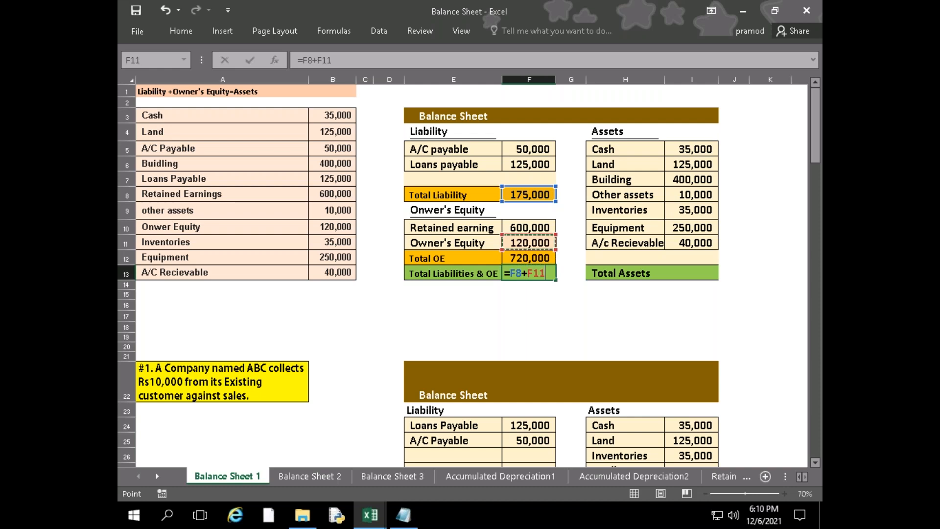
pyautogui.press('Down')
pyautogui.press('Return')
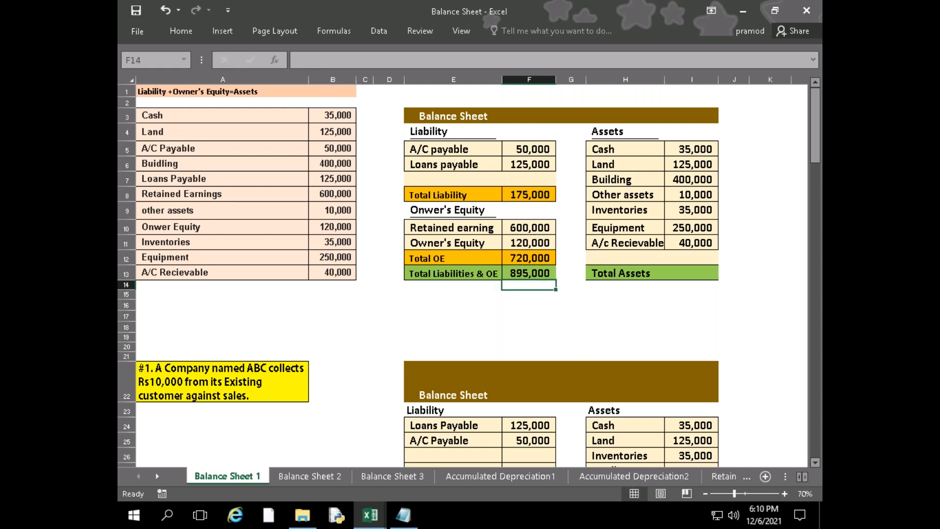
# Calculate Total Assets in I13 by summing I5:I11
pyautogui.press('Right')
pyautogui.press('Right')
pyautogui.press('Right')
pyautogui.press('Up')
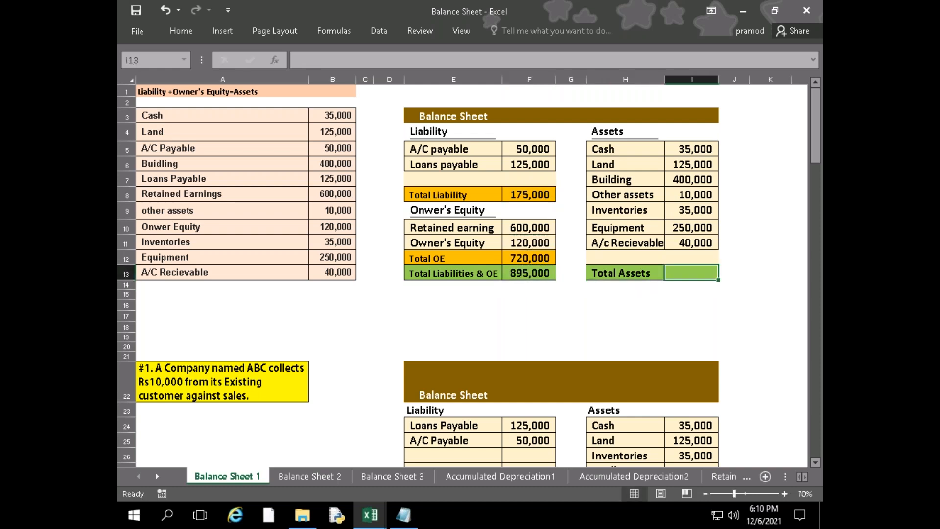
pyautogui.write('=SUM(')
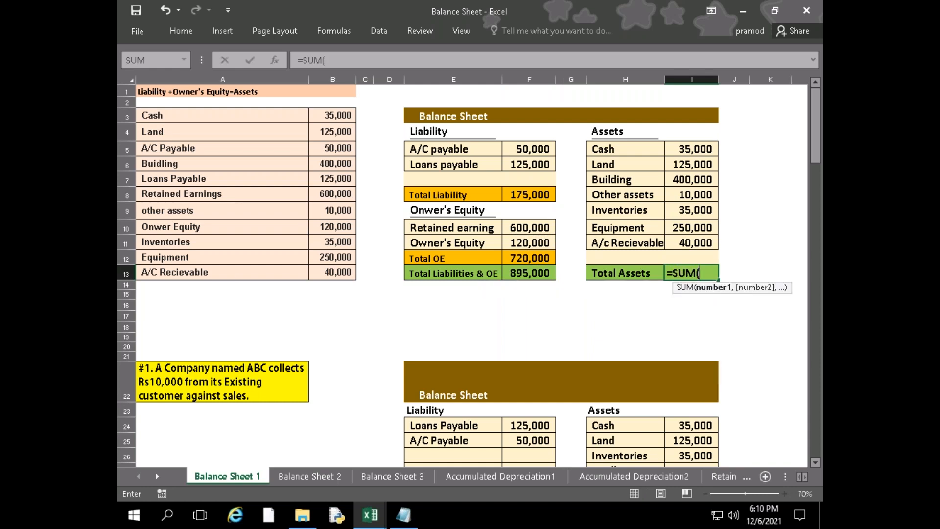
pyautogui.press('Up')
pyautogui.press('Up')
pyautogui.press('Up')
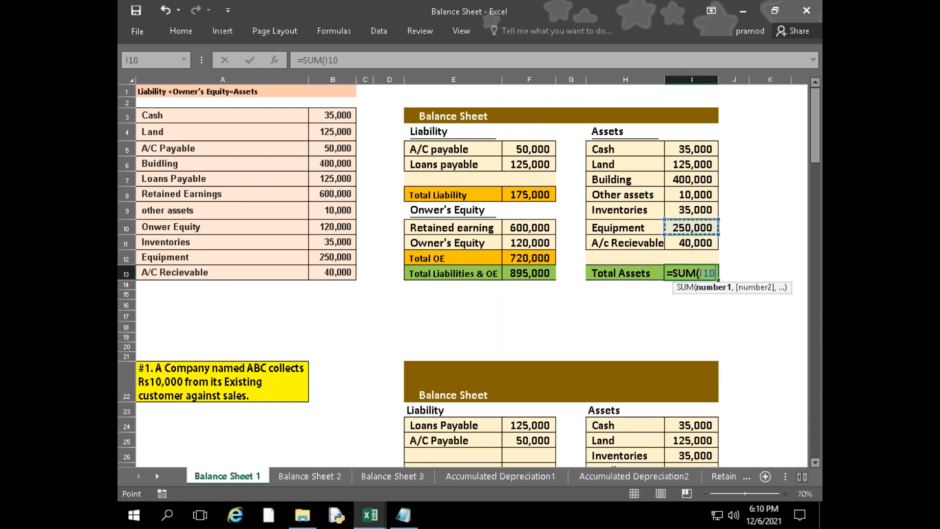
pyautogui.press('Down')
pyautogui.hotkey('shift', 'Up')
pyautogui.hotkey('shift', 'Up')
pyautogui.hotkey('shift', 'Up')
pyautogui.hotkey('shift', 'Up')
pyautogui.hotkey('shift', 'Up')
pyautogui.hotkey('shift', 'Up')
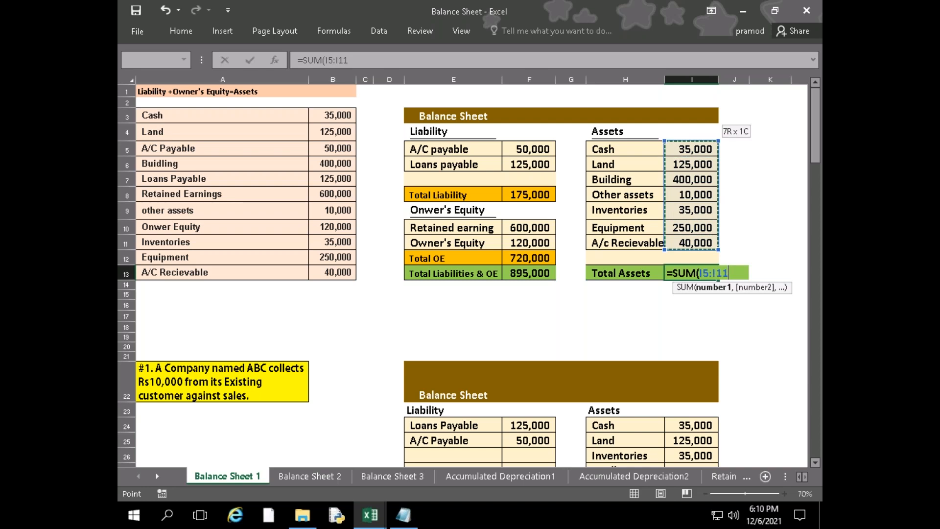
pyautogui.write(')')
pyautogui.press('Return')
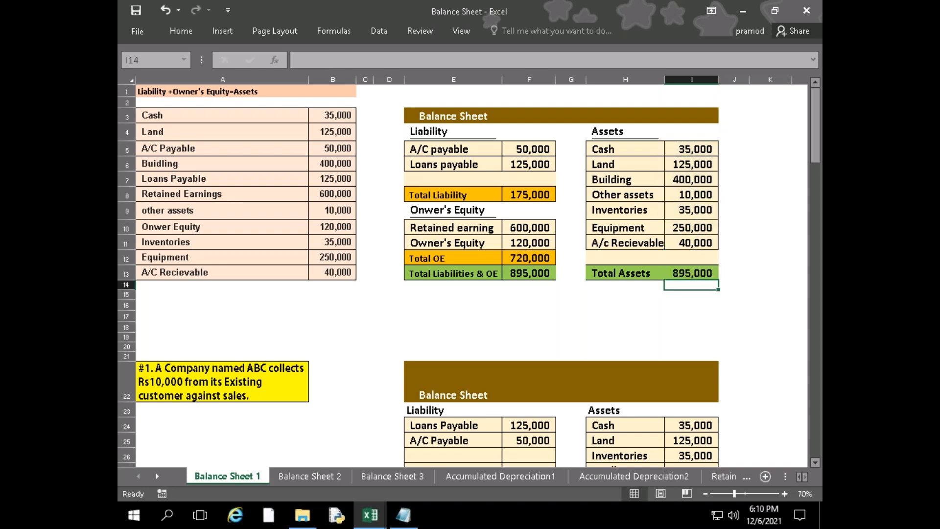
# Add a balance check in G16 that subtracts Total Assets I13 from Total Liabilities & OE F13
pyautogui.press('Down')
pyautogui.press('Down')
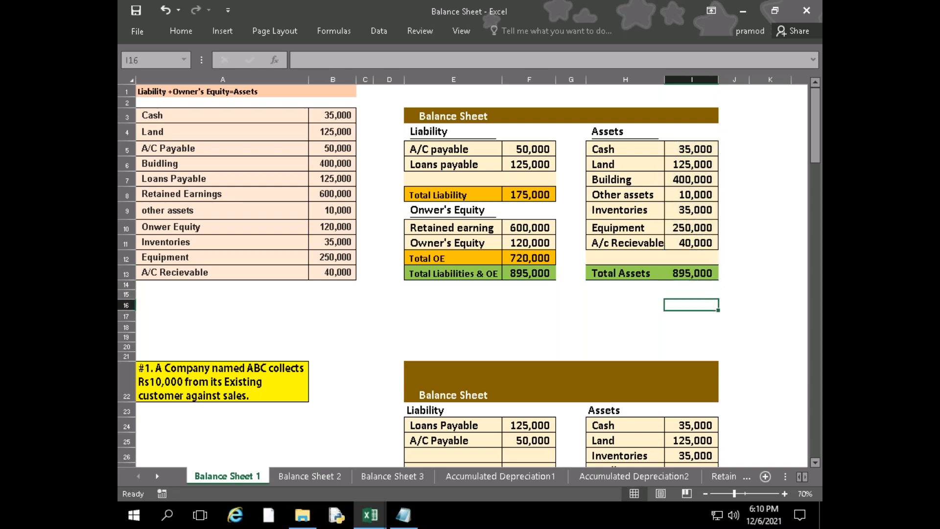
pyautogui.press('Left')
pyautogui.press('Left')
pyautogui.press('Left')
pyautogui.press('Right')
pyautogui.write('=')
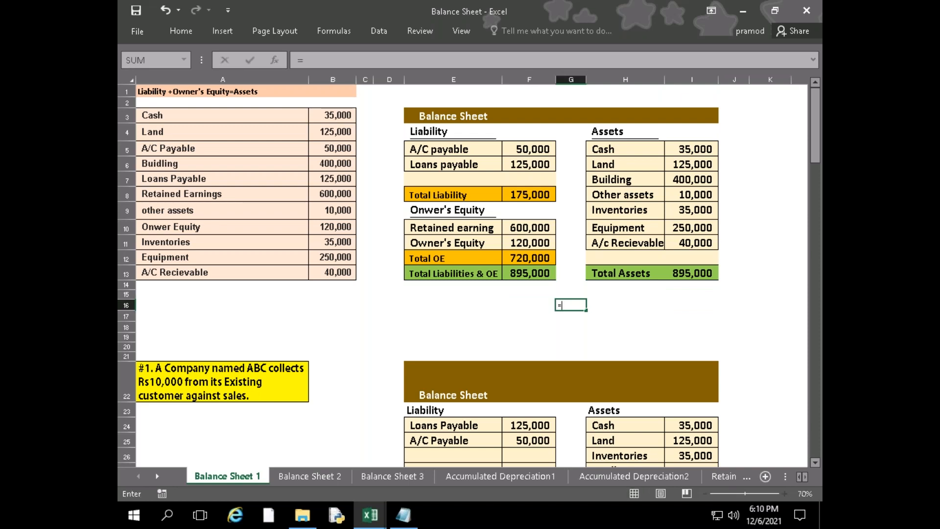
pyautogui.press('Up')
pyautogui.press('Up')
pyautogui.press('Up')
pyautogui.press('Left')
pyautogui.press('Left')
pyautogui.press('Right')
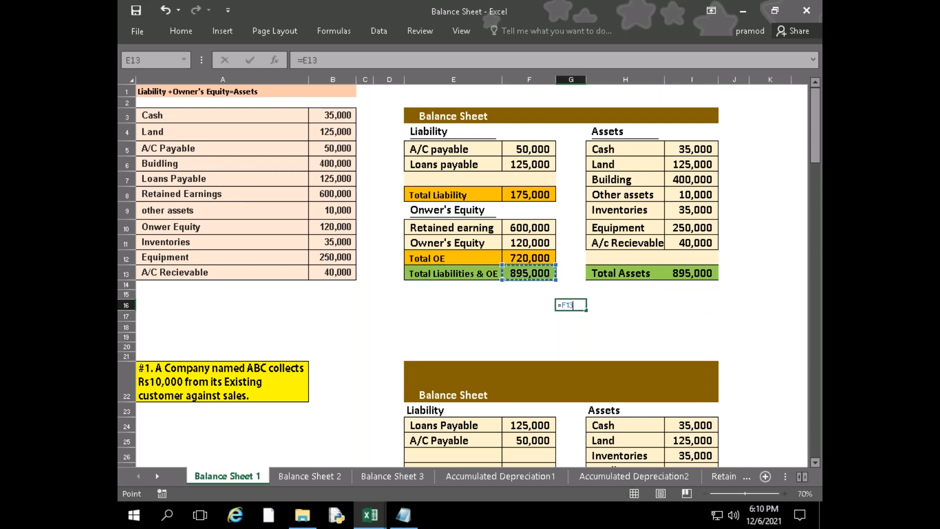
pyautogui.write('-')
pyautogui.press('Up')
pyautogui.press('Up')
pyautogui.press('Right')
pyautogui.press('Right')
pyautogui.press('Right')
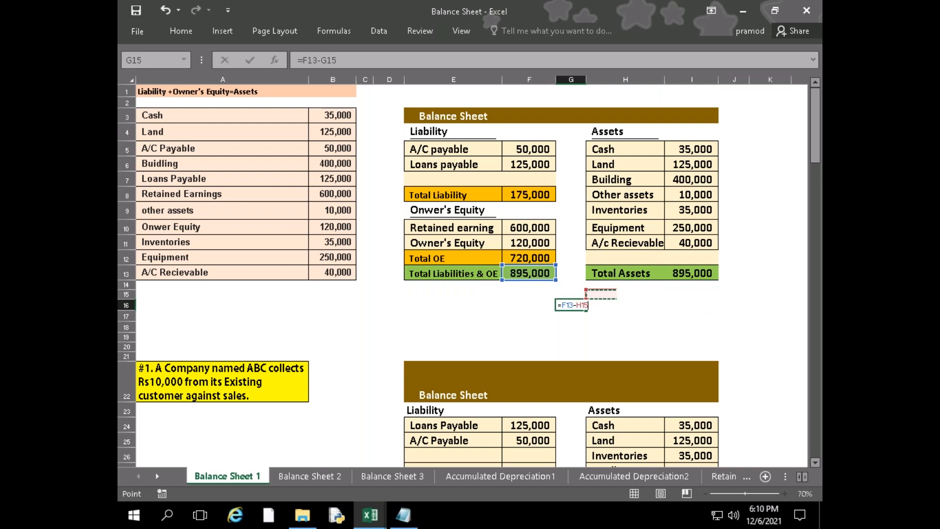
pyautogui.press('Up')
pyautogui.press('Left')
pyautogui.press('Return')
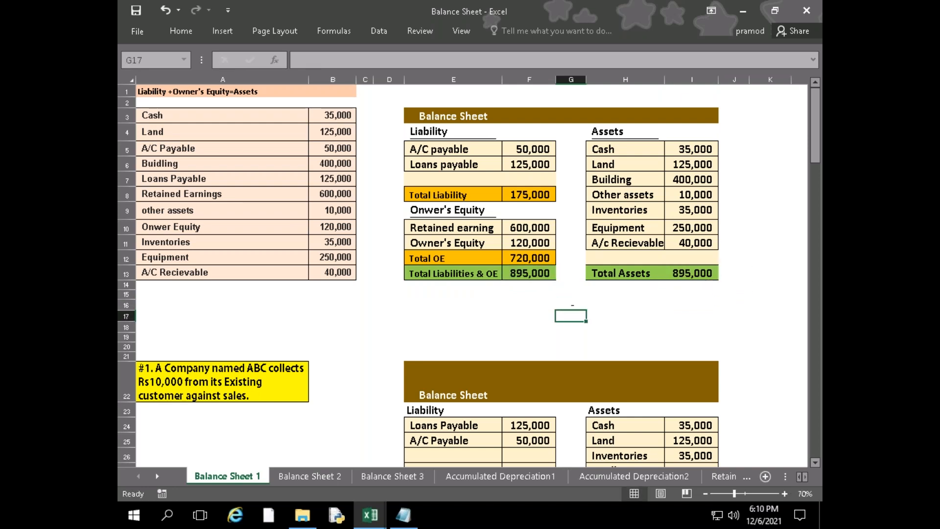
# Test the balance check by setting Owner's Equity in F11 to 10000, and widen column G to fit the check's result
pyautogui.press('Up')
pyautogui.press('Up')
pyautogui.press('Up')
pyautogui.press('Up')
pyautogui.press('Up')
pyautogui.press('Up')
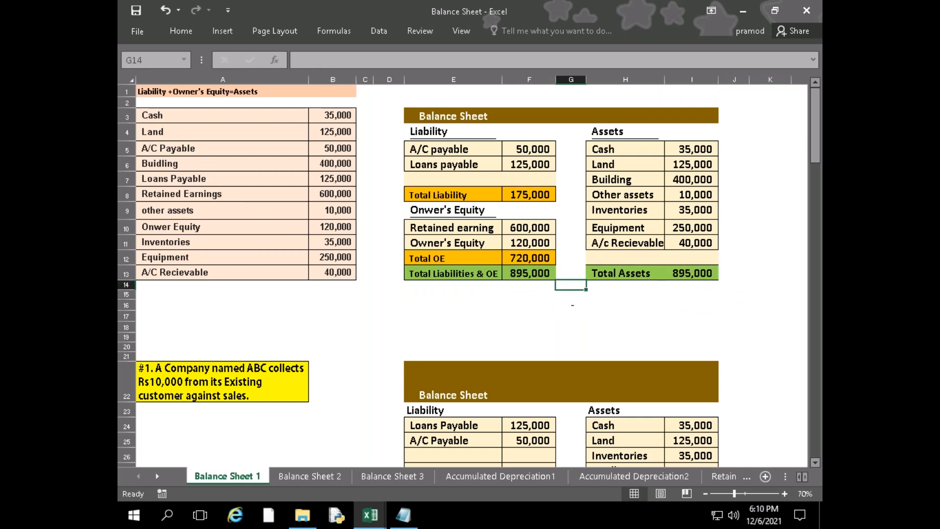
pyautogui.press('Left')
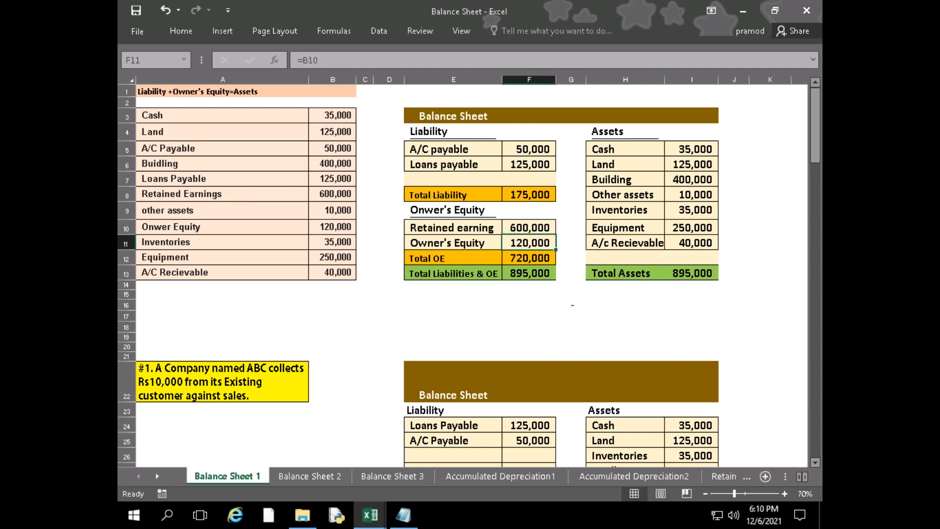
pyautogui.write('10000')
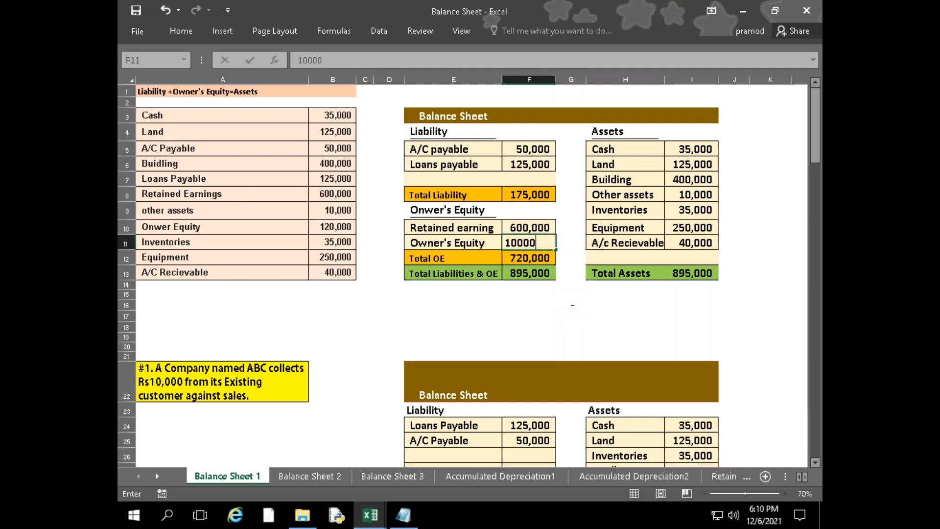
pyautogui.press('Return')
pyautogui.doubleClick(586, 80)
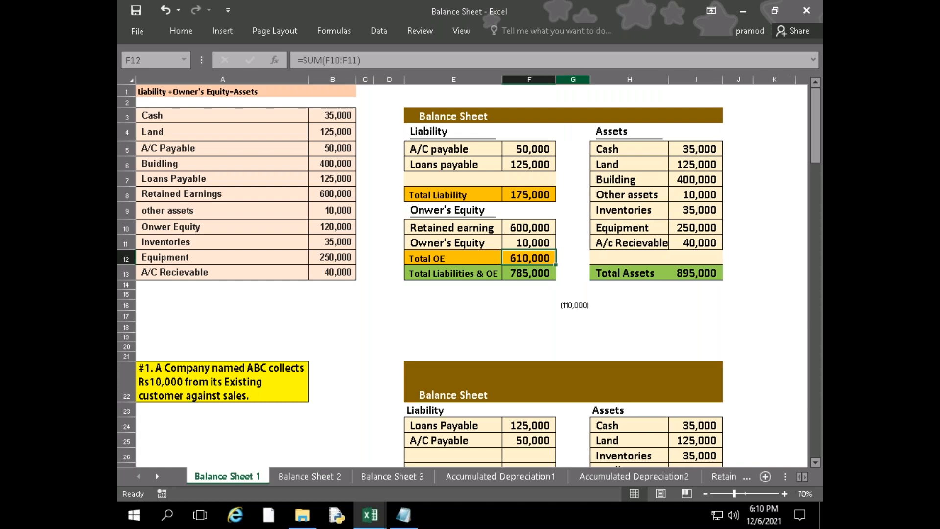
pyautogui.click(574, 303)
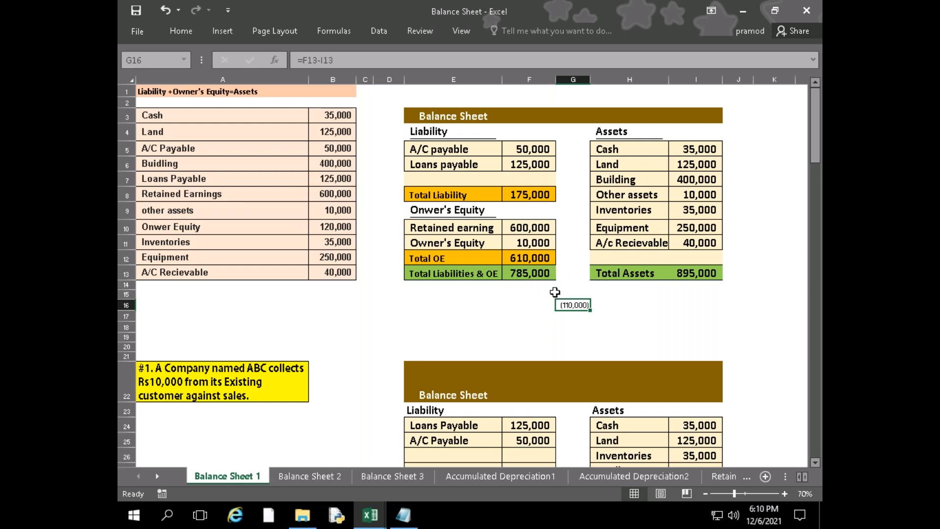
# Undo the column G width change and the test amount in F11
pyautogui.hotkey('ctrl', 'z')
pyautogui.hotkey('ctrl', 'z')
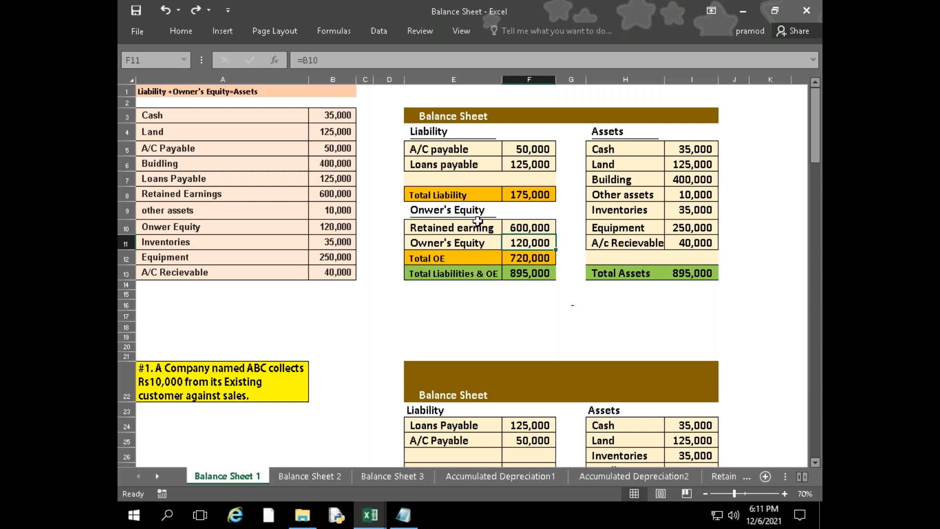
# Widen column H slightly so the A/C Recievable label fits
pyautogui.scroll(-3, 482, 291)
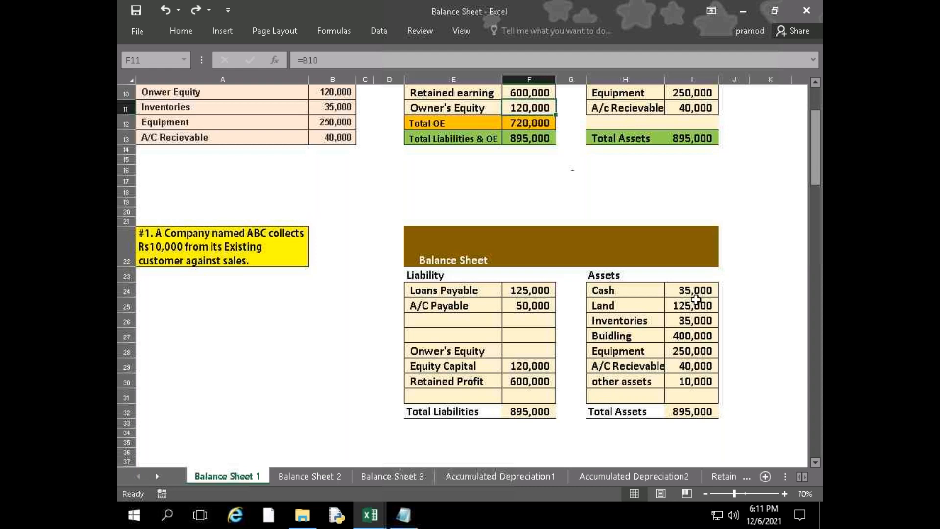
pyautogui.moveTo(664, 77); pyautogui.dragTo(673, 77)
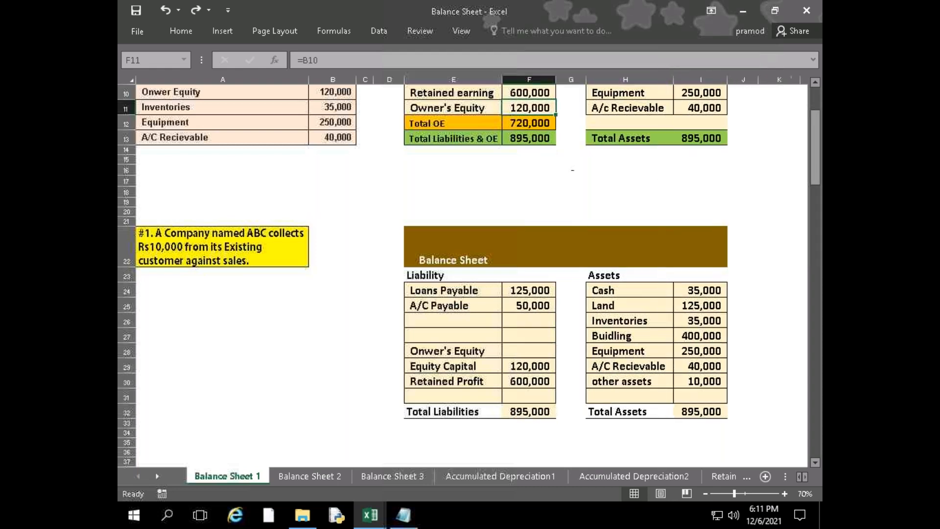
# Record the customer collection as -10000 in J29, beside the A/C Recievable amount of the second balance sheet
pyautogui.click(708, 366)
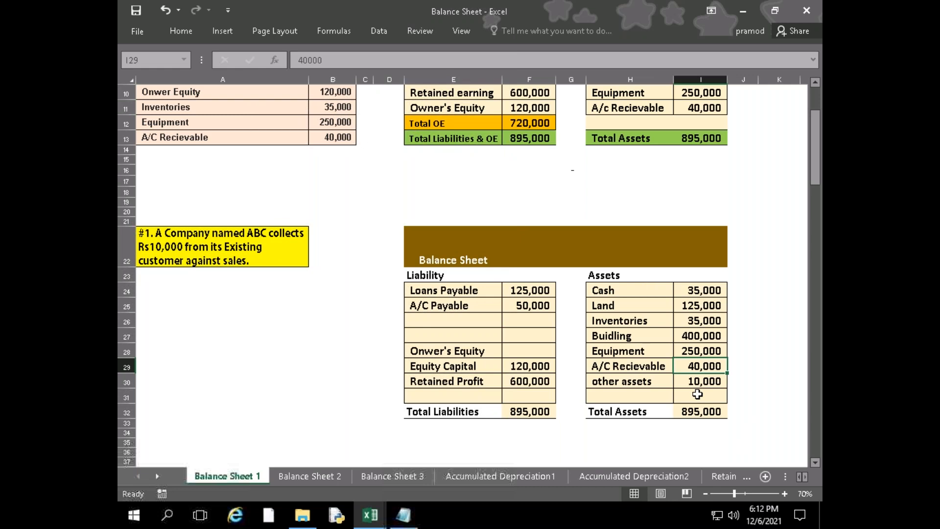
pyautogui.write('300')
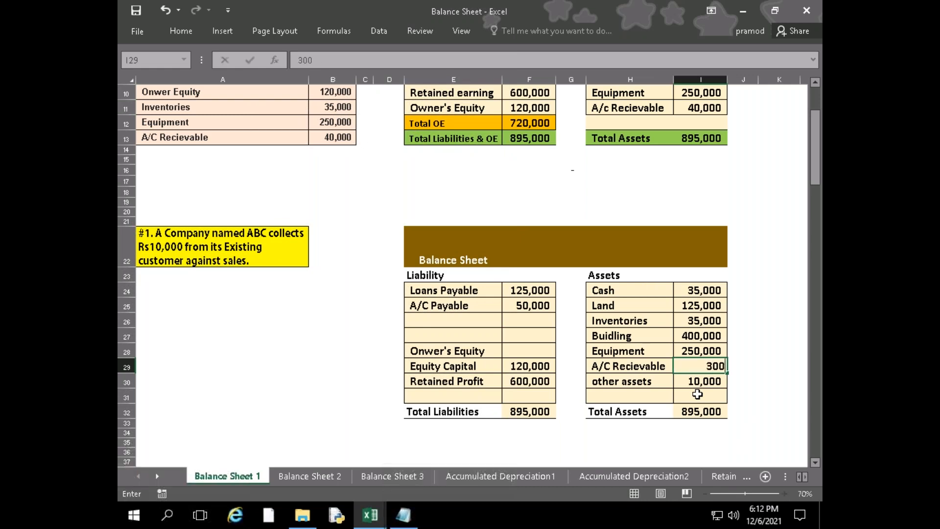
pyautogui.press('Escape')
pyautogui.press('Right')
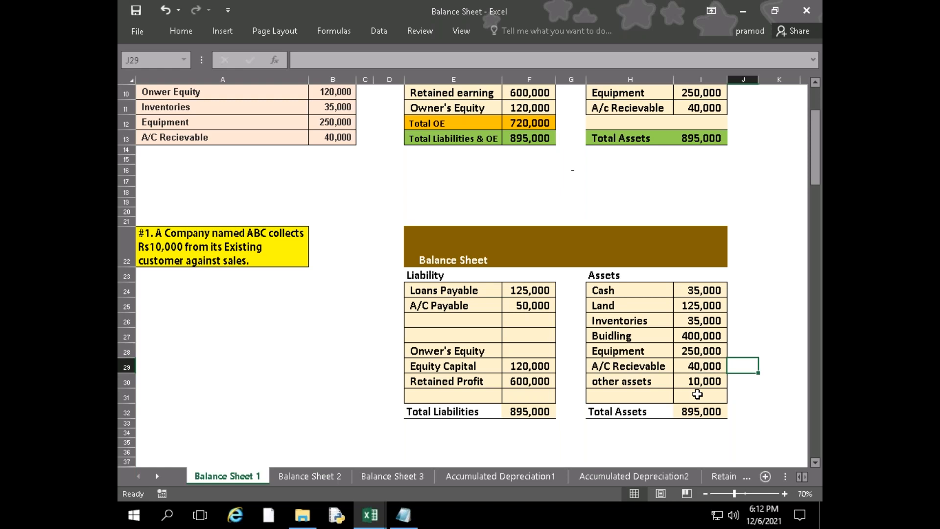
pyautogui.write('-10000')
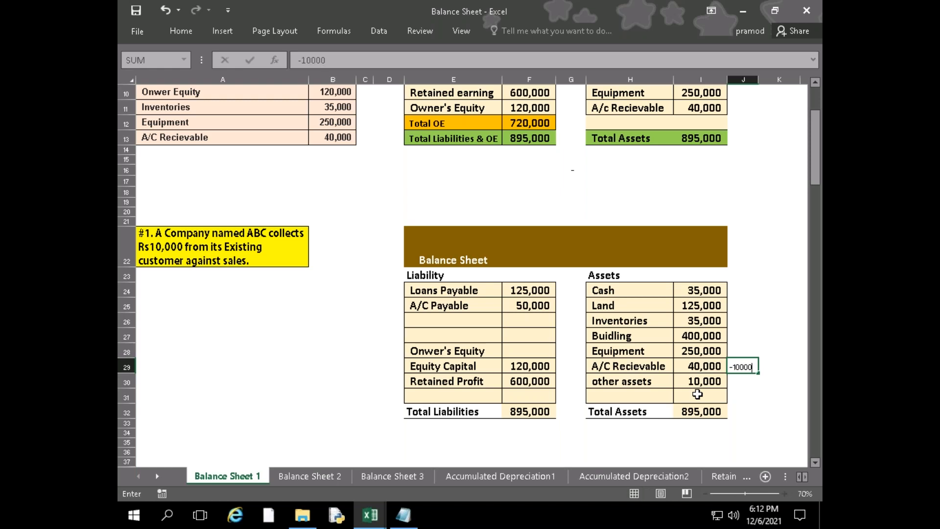
pyautogui.press('Left')
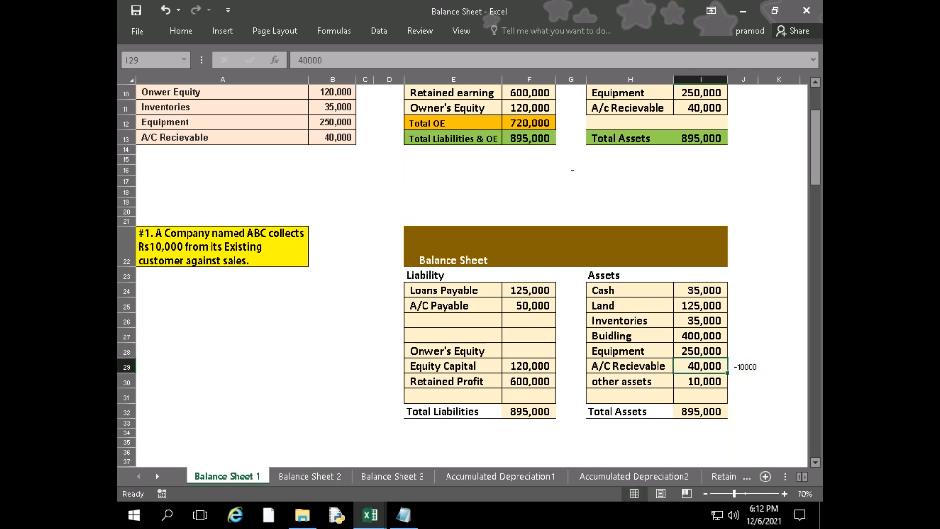
# Set the A/C Recievable amount in I29 of the second balance sheet to 30000 and go to its Total Assets cell
pyautogui.write('30000')
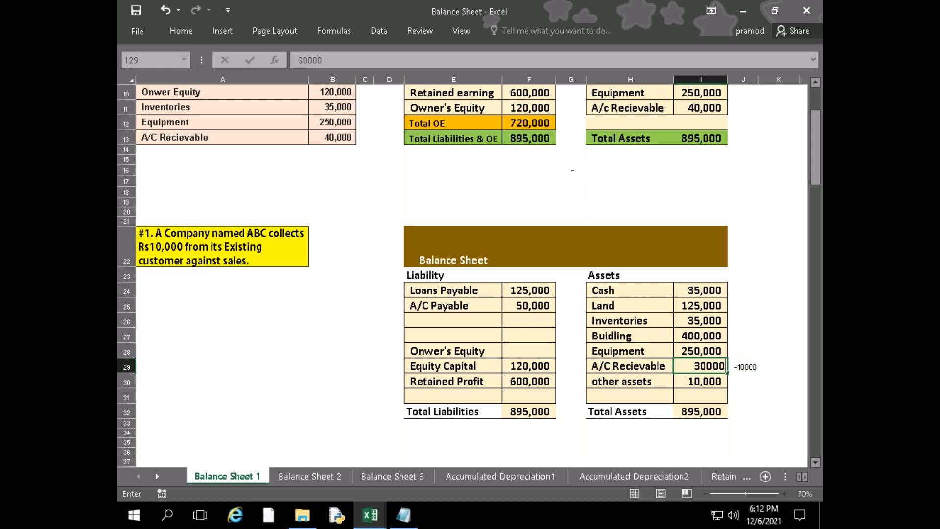
pyautogui.press('Return')
pyautogui.press('Down')
pyautogui.press('Down')
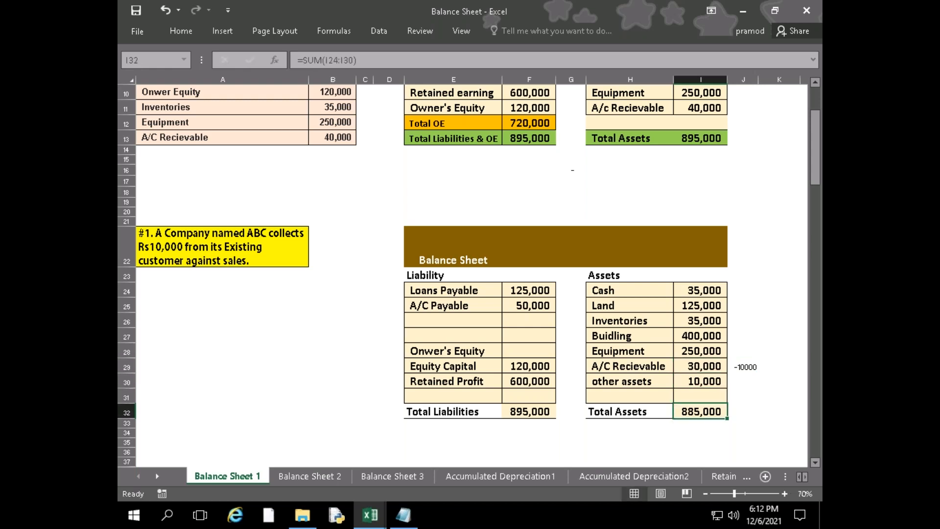
# Record the customer collection as +10000 in J24, beside the Cash amount of the second balance sheet
pyautogui.press('Up')
pyautogui.press('Up')
pyautogui.press('Up')
pyautogui.press('Up')
pyautogui.press('Up')
pyautogui.press('Up')
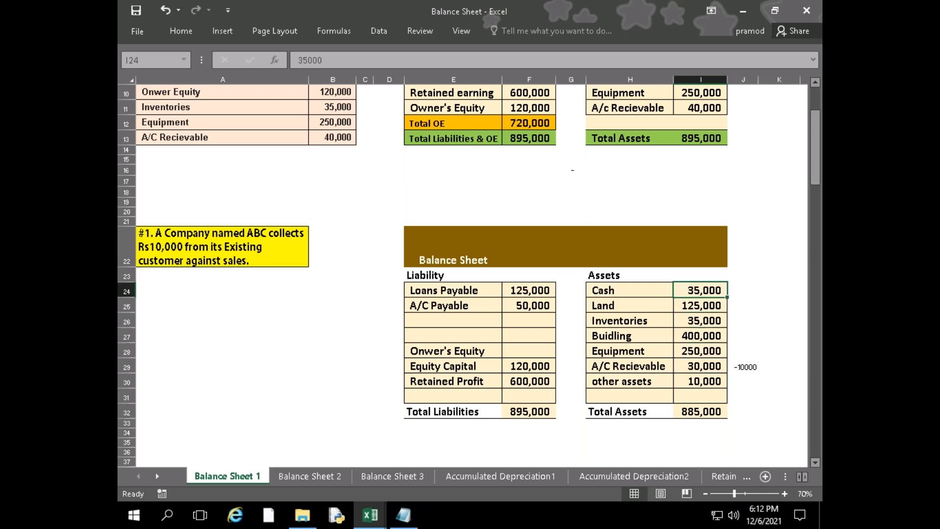
pyautogui.press('Right')
pyautogui.write('+')
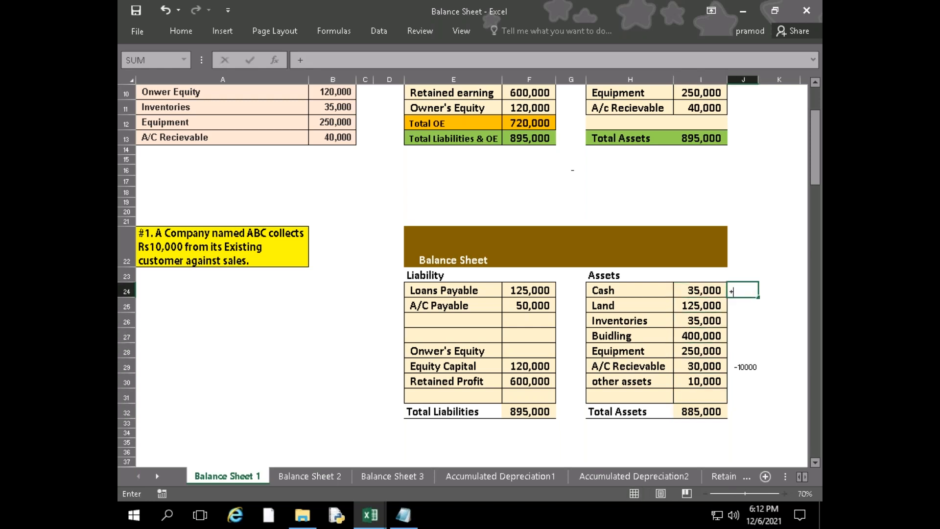
pyautogui.write('10000')
pyautogui.press('Left')
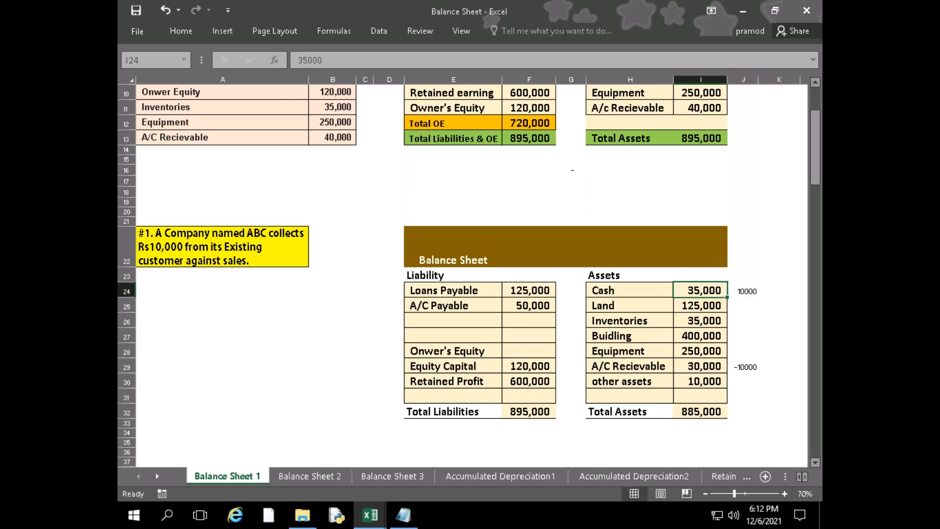
# Try a Cash amount of 45000 in I24 of the second balance sheet and undo the entry
pyautogui.write('45000')
pyautogui.press('Return')
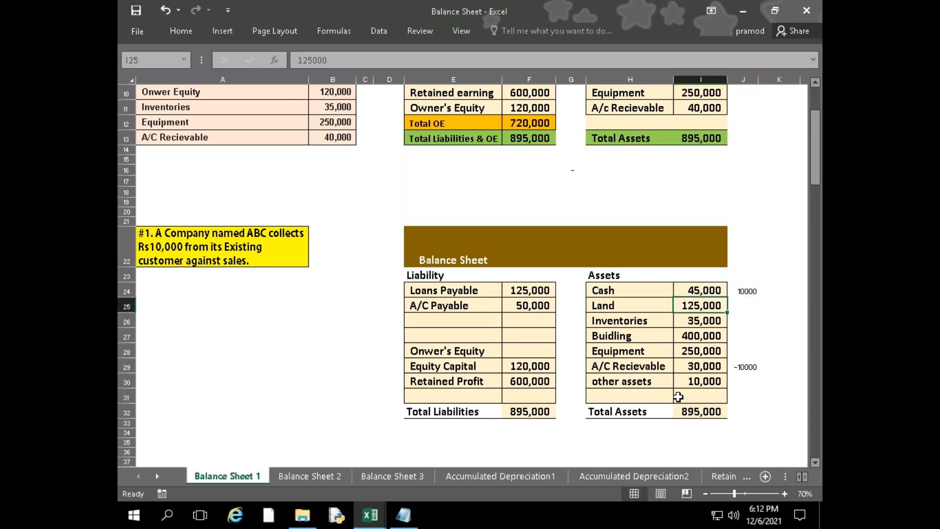
pyautogui.hotkey('ctrl', 'z')
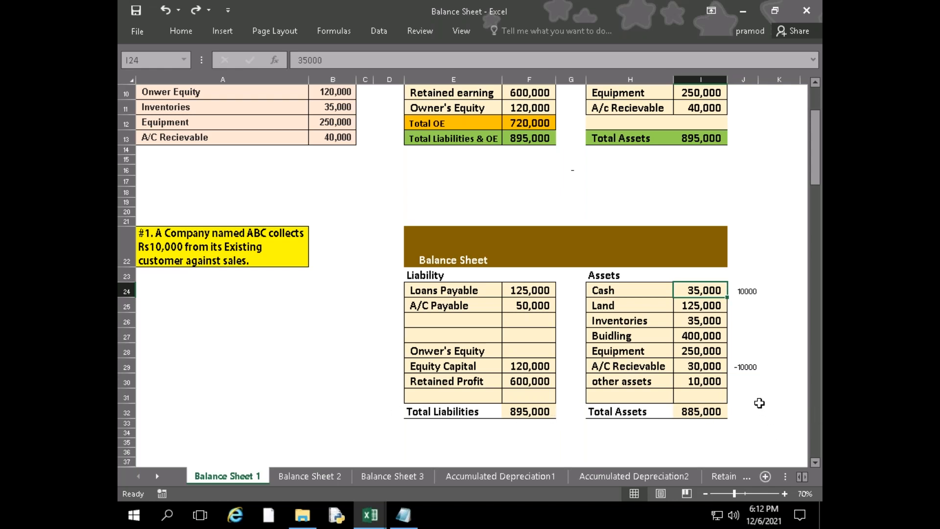
# Set the Cash amount in I24 of the second balance sheet to 45000, leaving the adjustment in J24 as it is
pyautogui.doubleClick(738, 291)
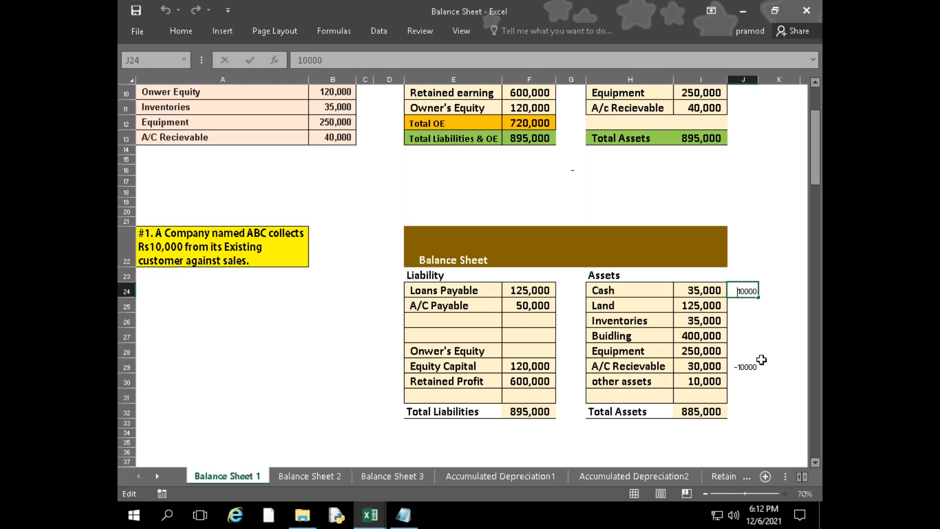
pyautogui.press('Escape')
pyautogui.press('Down')
pyautogui.press('Up')
pyautogui.press('Left')
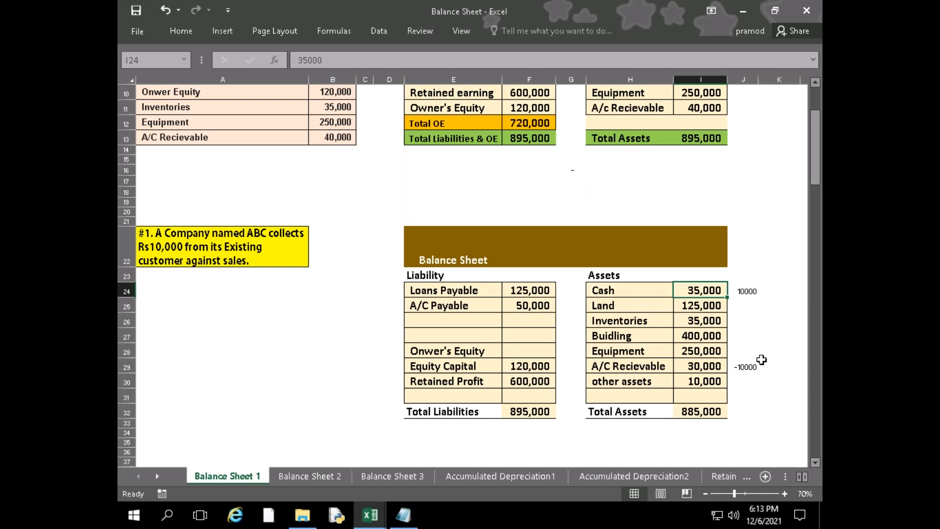
pyautogui.write('45000')
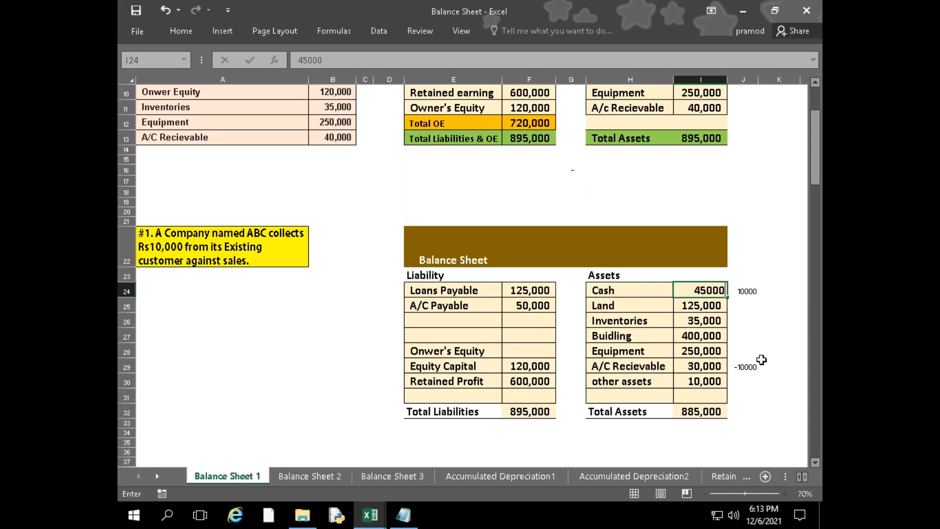
pyautogui.press('Return')
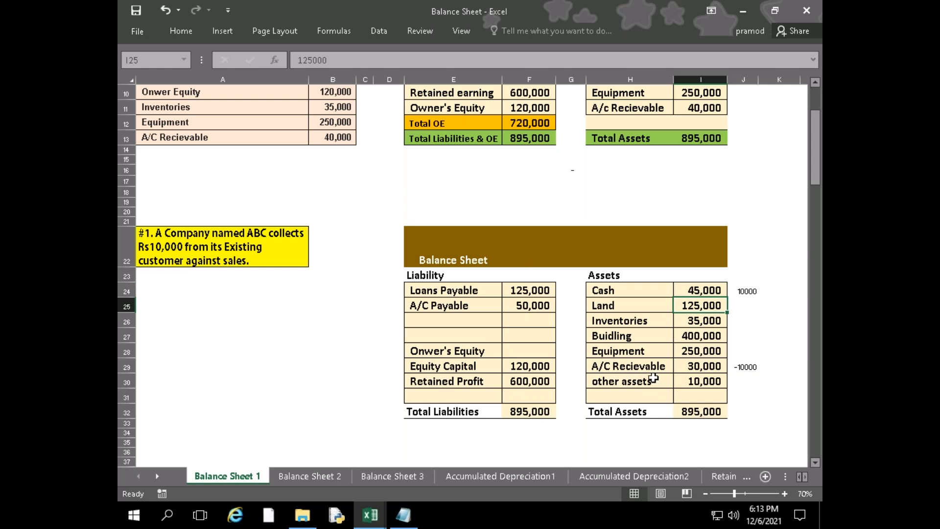
# Record the credit purchase of transaction #2 as +30000 in D42, beside the A/C Payable label
pyautogui.scroll(-1, 590, 429)
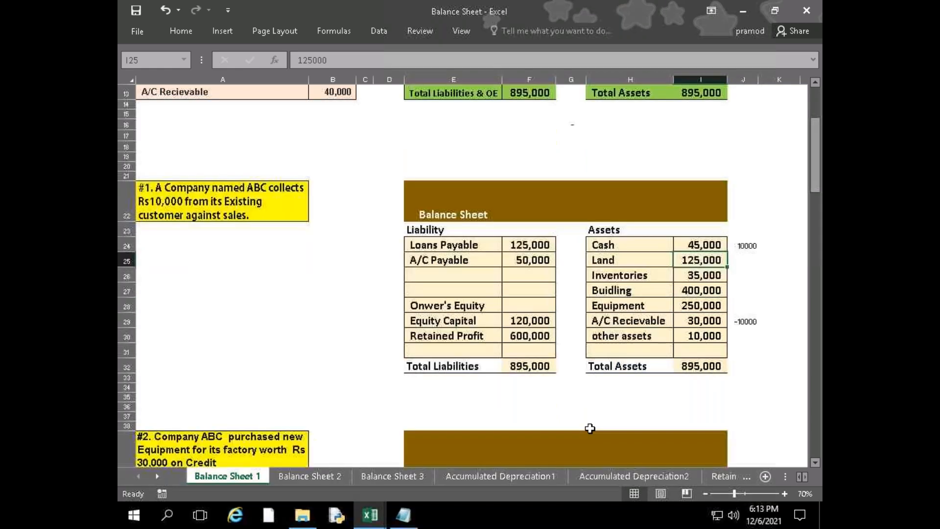
pyautogui.scroll(-4, 590, 429)
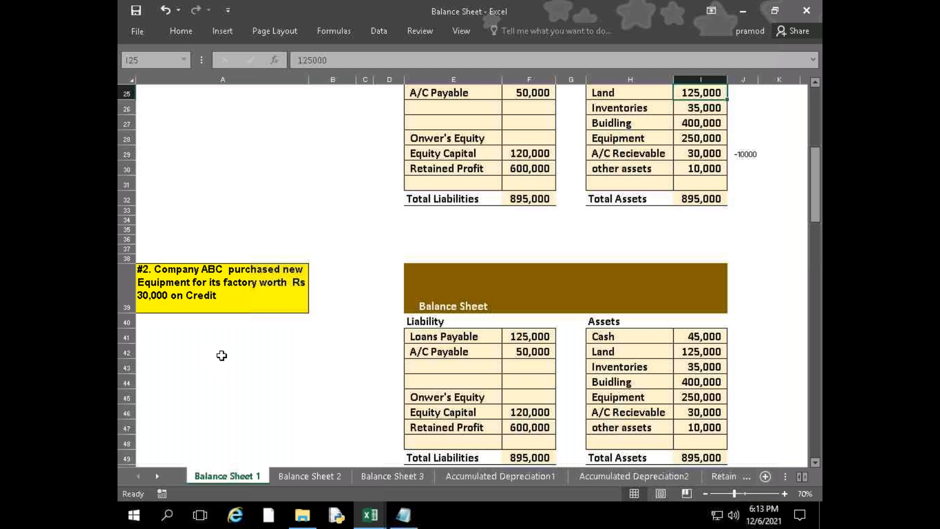
pyautogui.scroll(-1, 222, 356)
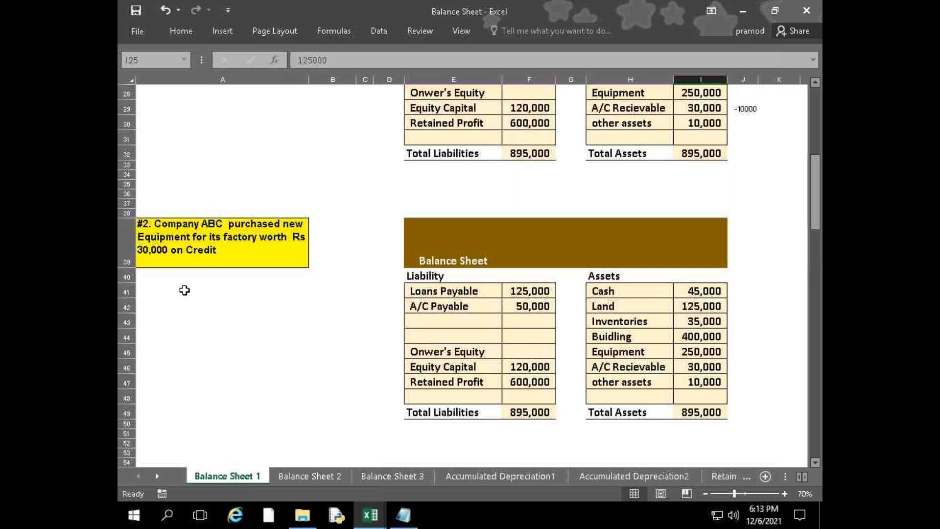
pyautogui.click(548, 310)
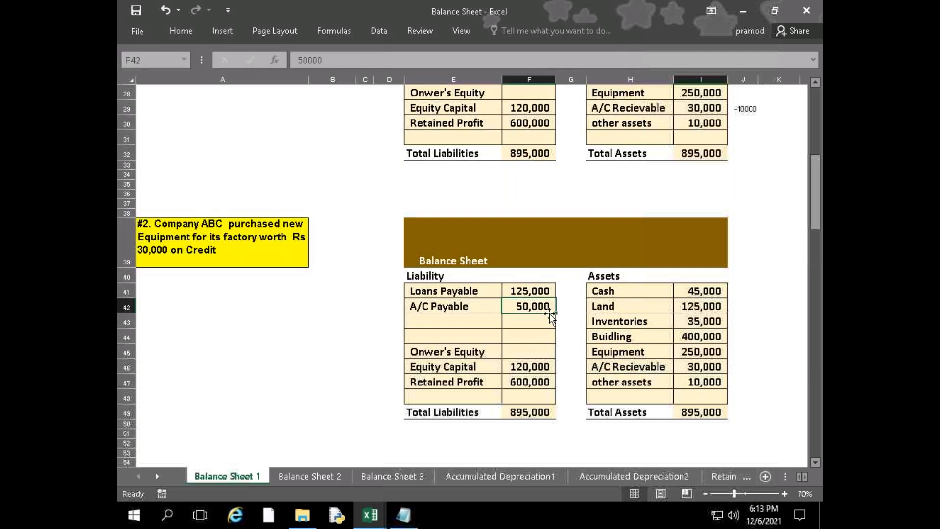
pyautogui.click(384, 307)
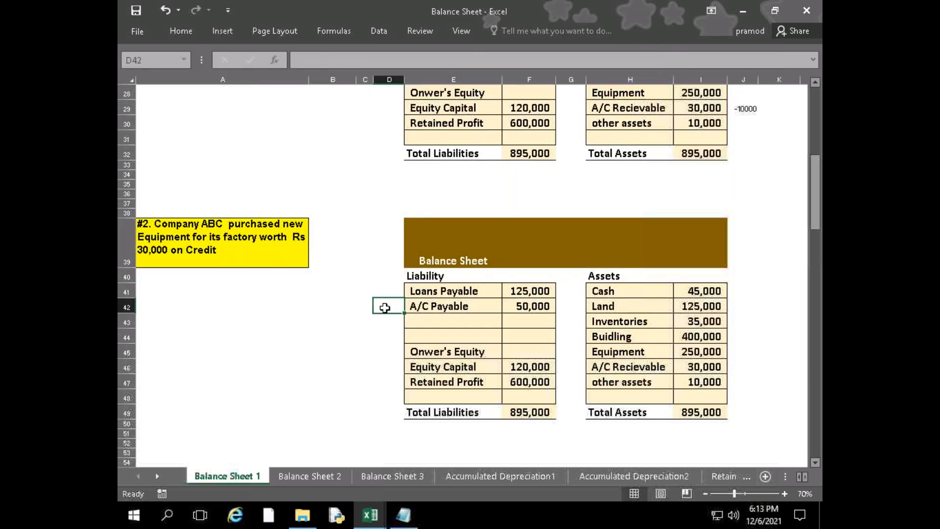
pyautogui.write('+30')
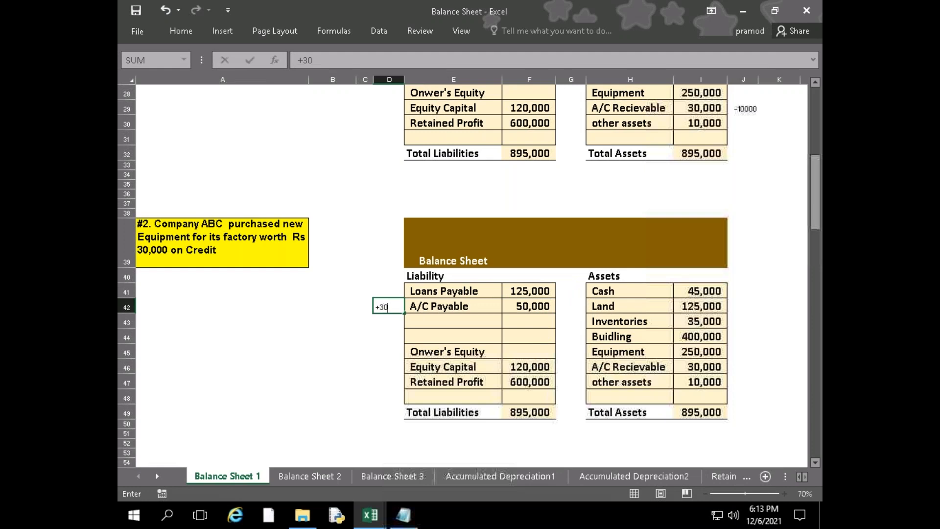
pyautogui.write('000')
pyautogui.press('Return')
# Set the A/C Payable amount in F42 of transaction #2's balance sheet to 80000
pyautogui.press('Right')
pyautogui.press('Up')
pyautogui.press('Up')
pyautogui.press('Right')
pyautogui.press('Down')
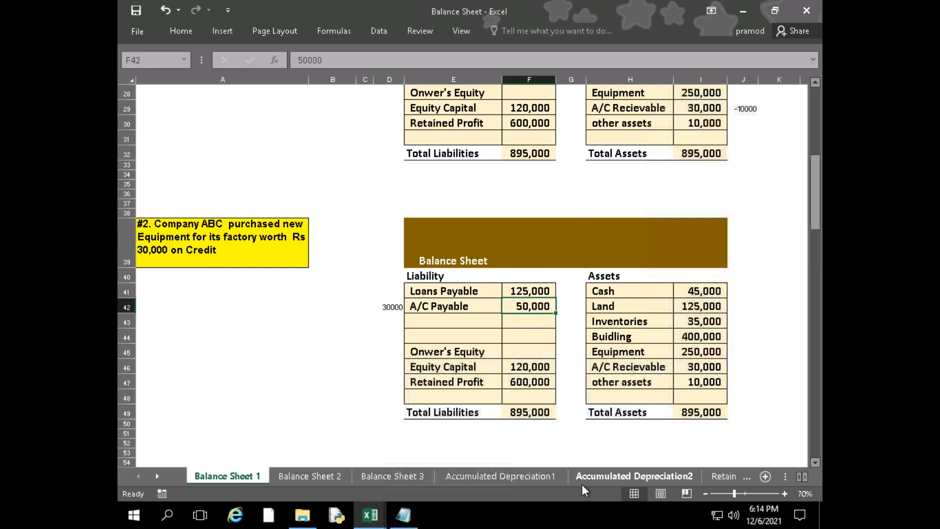
pyautogui.write('80000')
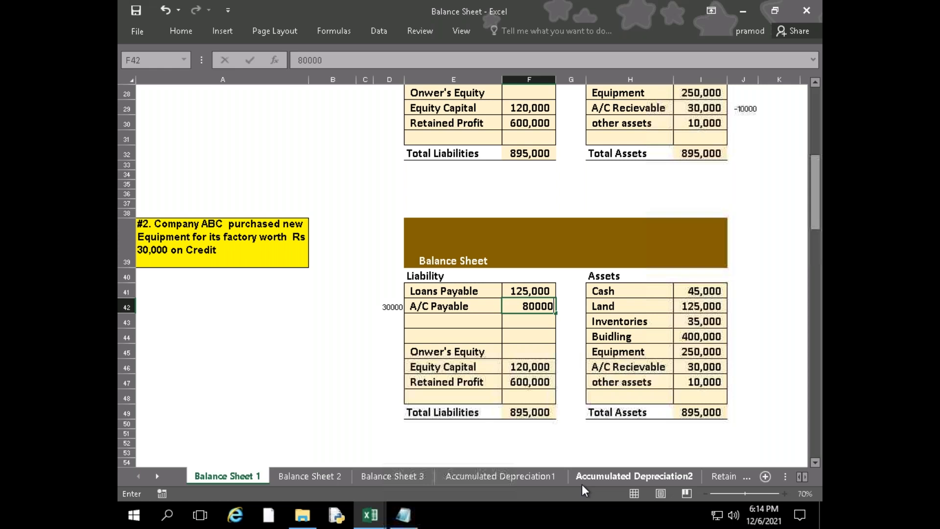
pyautogui.press('Return')
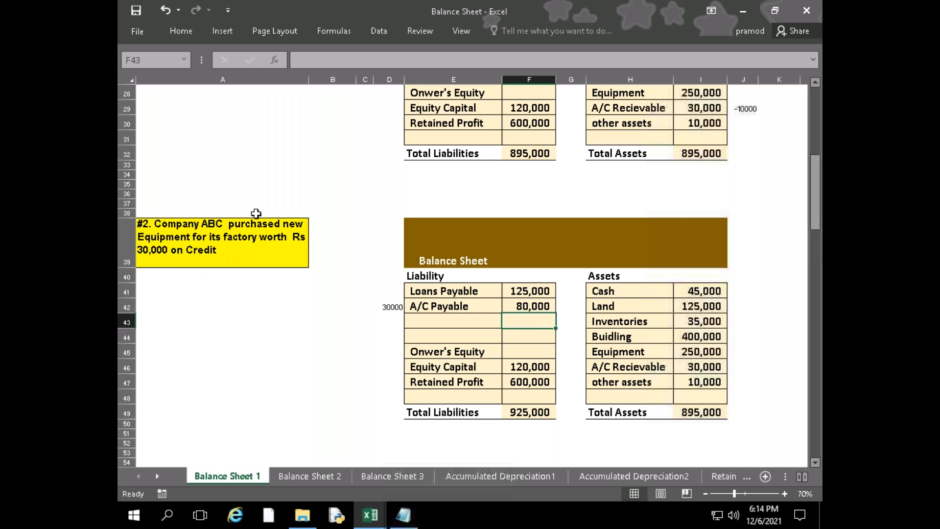
# Record the equipment purchase as -30000 in J45, beside the Equipment amount of transaction #2's balance sheet
pyautogui.click(740, 348)
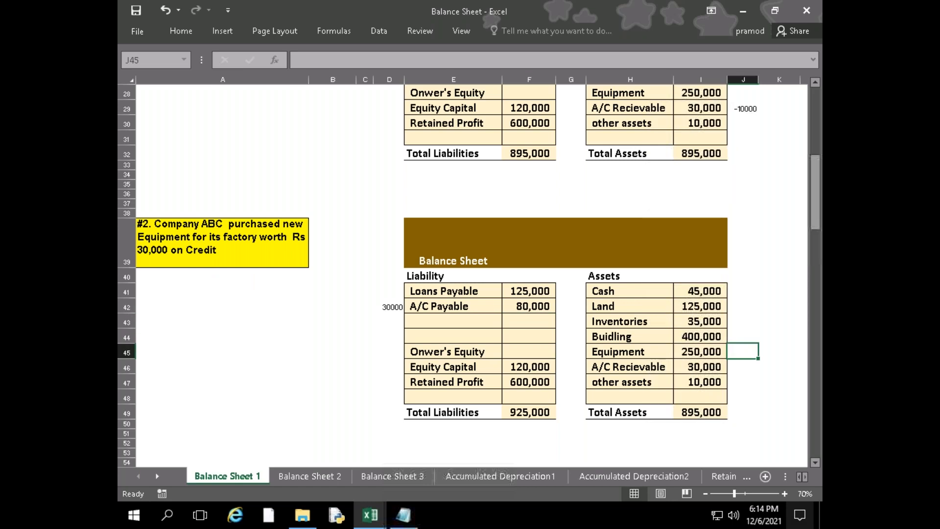
pyautogui.write('-30000')
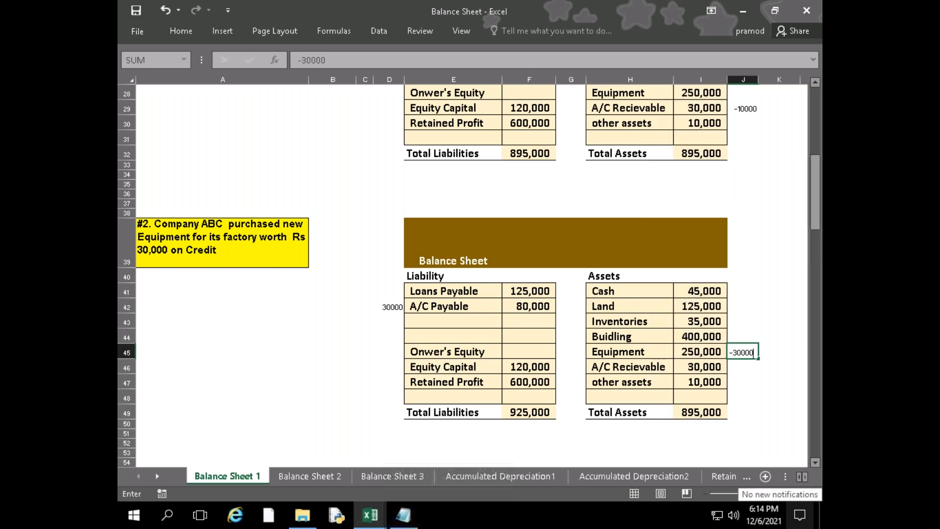
pyautogui.press('Return')
pyautogui.press('Up')
pyautogui.press('Left')
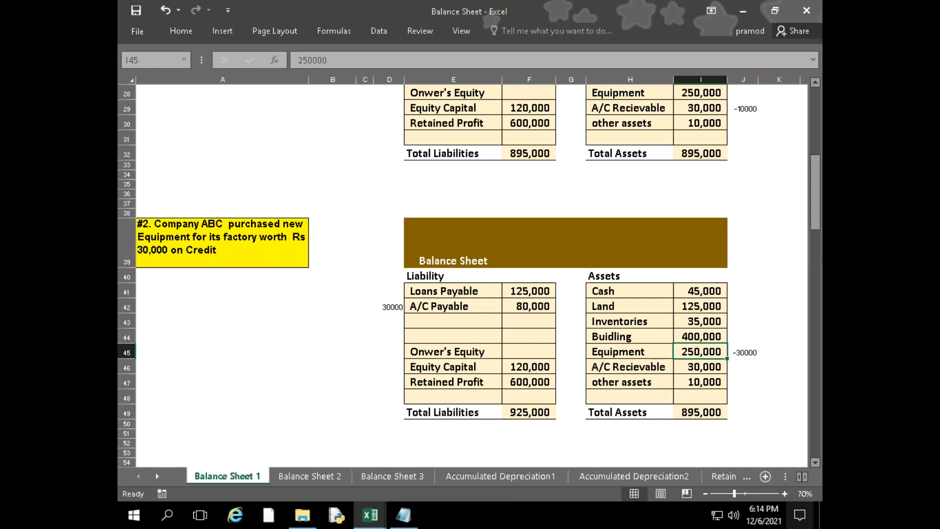
# Enter the equipment adjustment in J45 as +30000
pyautogui.press('Right')
pyautogui.write('+30000')
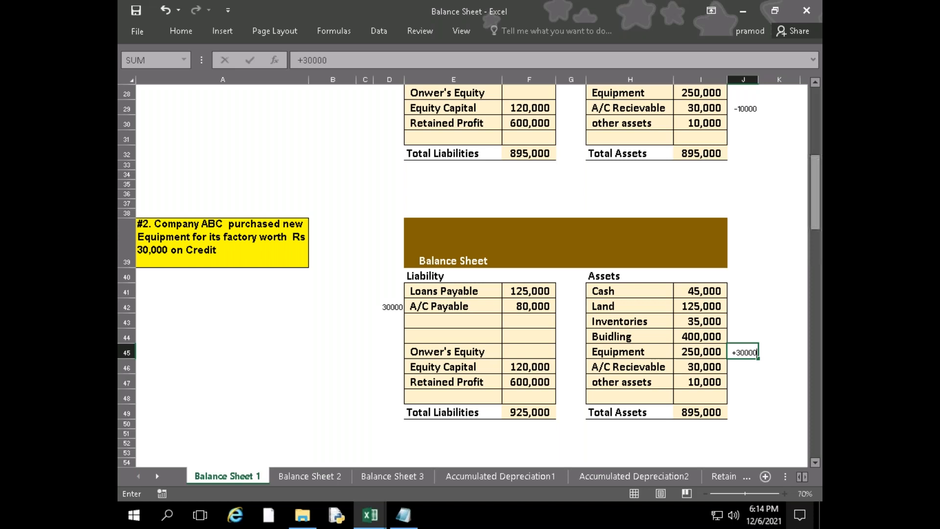
pyautogui.press('Left')
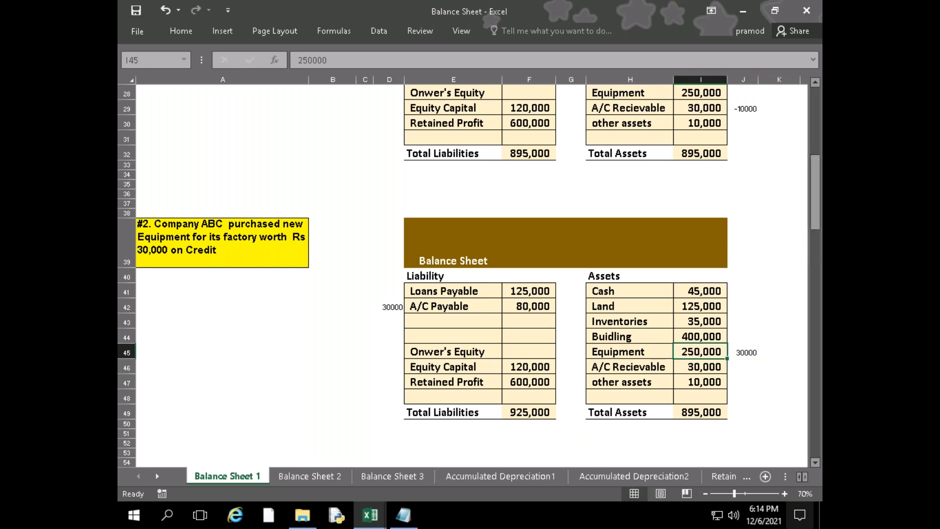
# Set the Equipment amount in I45 of transaction #2's balance sheet to 280,000
pyautogui.write('2')
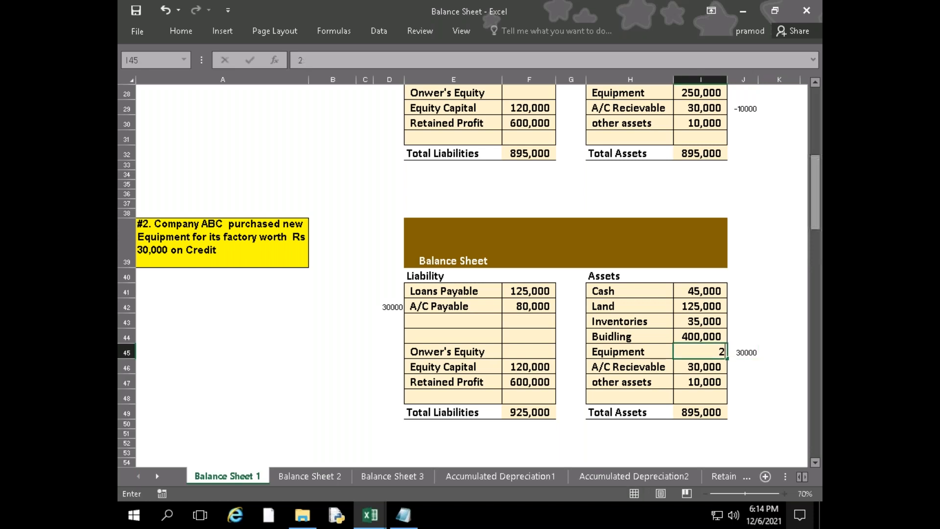
pyautogui.write('80,00000')
pyautogui.press('Return')
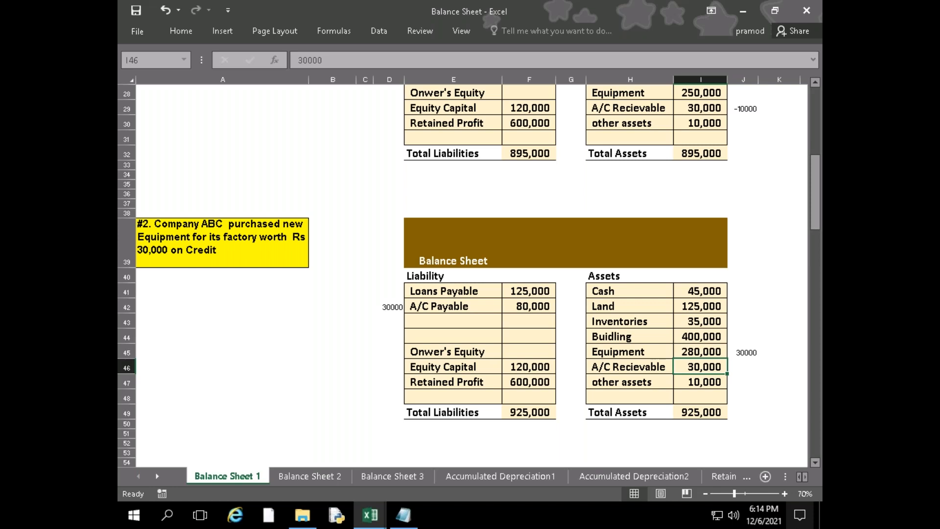
# Review the completed balance sheets from the beginning of the sheet and look through the following transactions down to #6
pyautogui.click(540, 15)
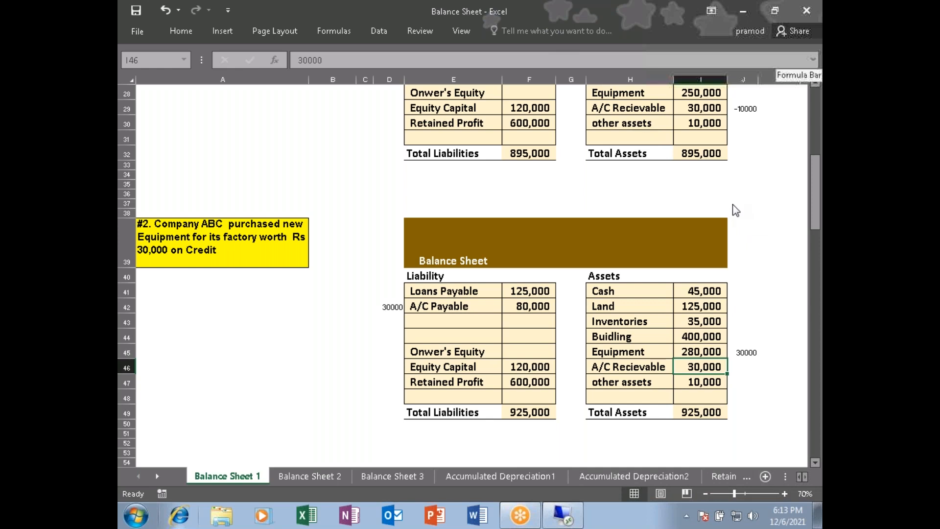
pyautogui.click(325, 357)
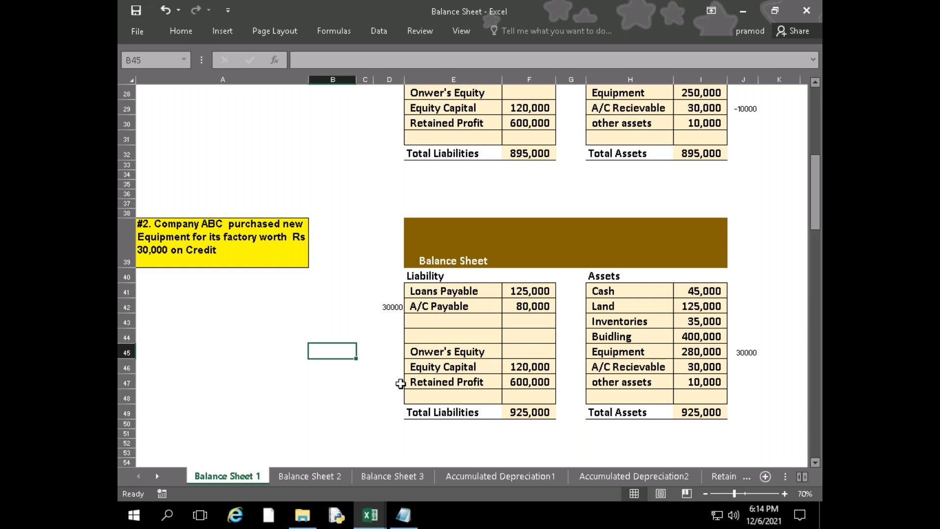
pyautogui.scroll(9, 400, 383)
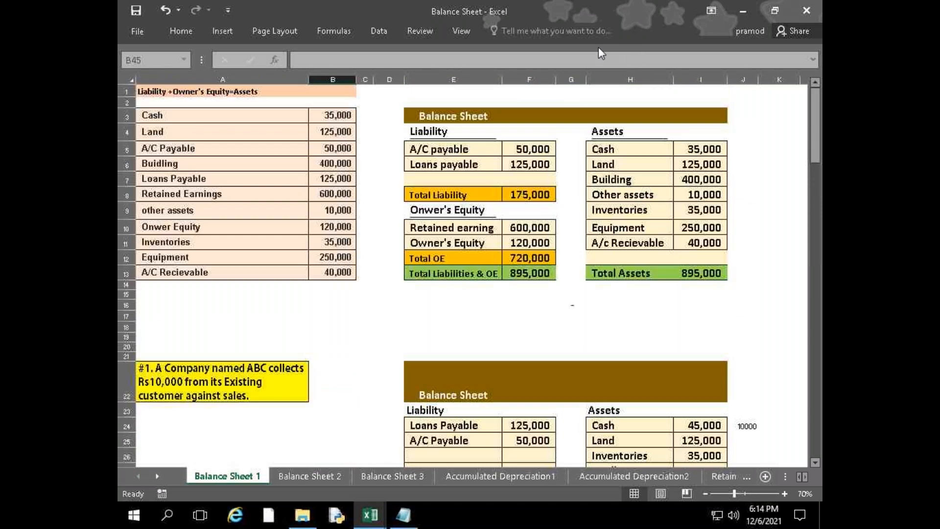
pyautogui.click(580, 54)
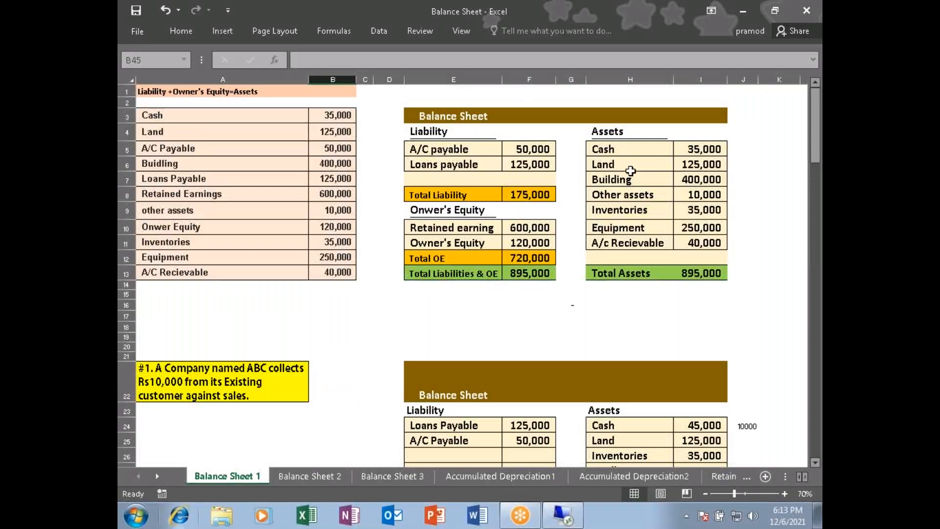
pyautogui.click(512, 316)
pyautogui.scroll(-12, 512, 316)
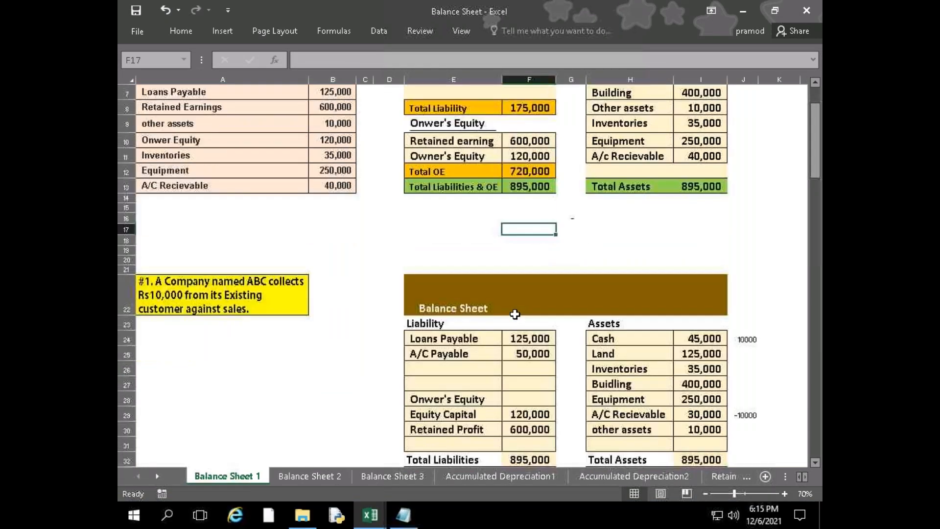
pyautogui.scroll(11, 431, 318)
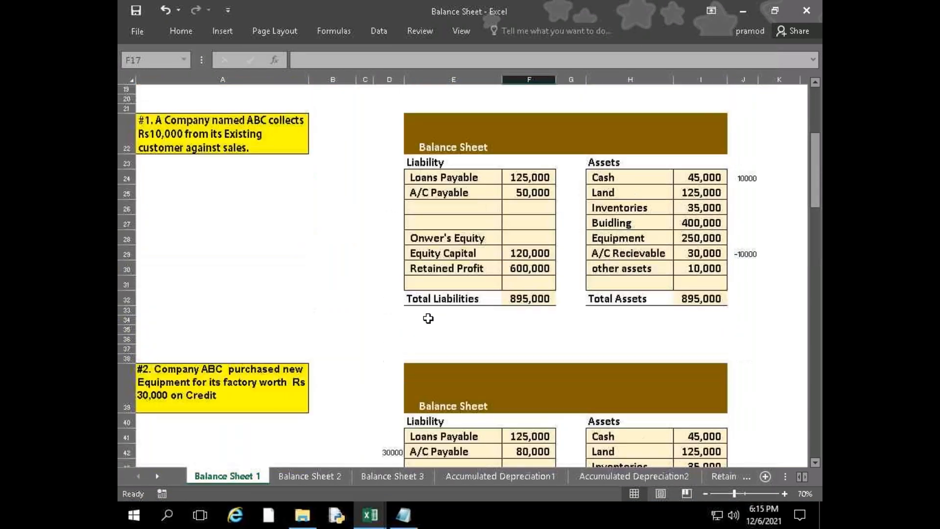
pyautogui.scroll(-14, 252, 340)
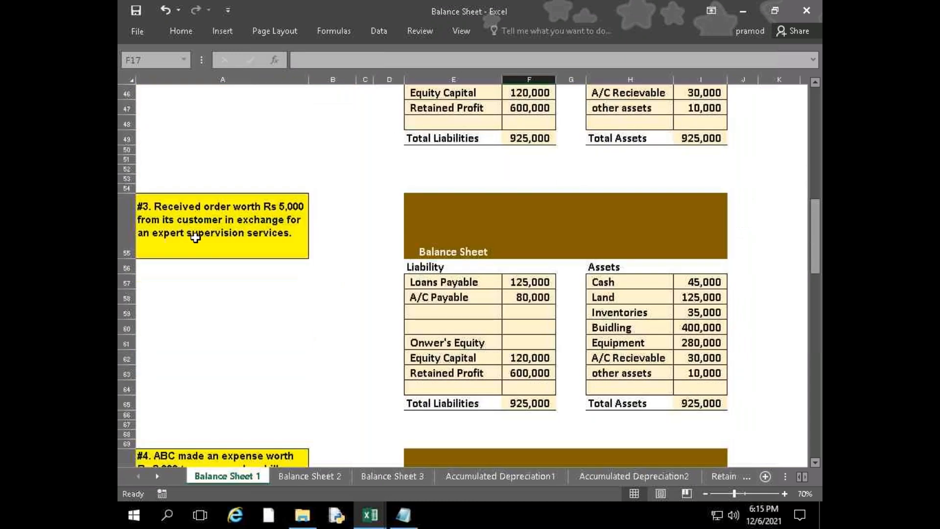
pyautogui.scroll(-14, 195, 238)
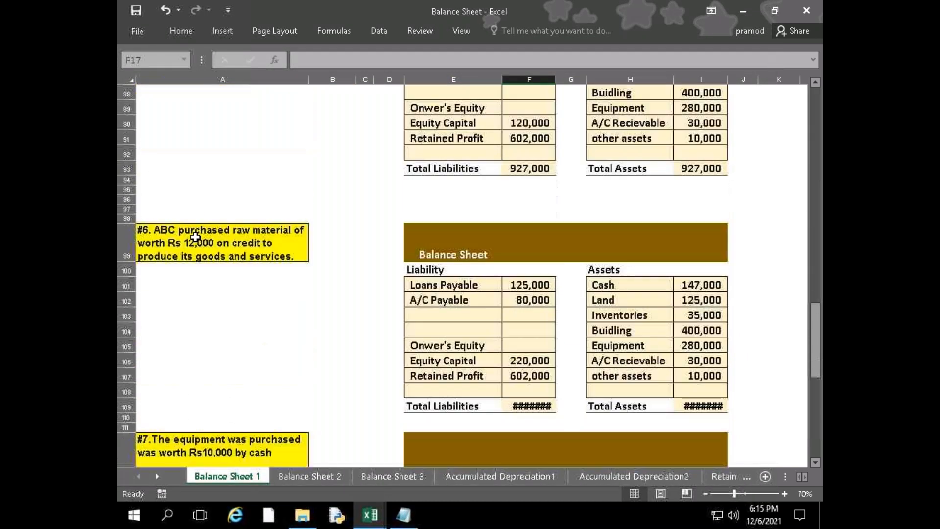
# Widen columns F and I so the total liabilities and total assets amounts fit in transactions #6 and #7
pyautogui.scroll(-7, 195, 237)
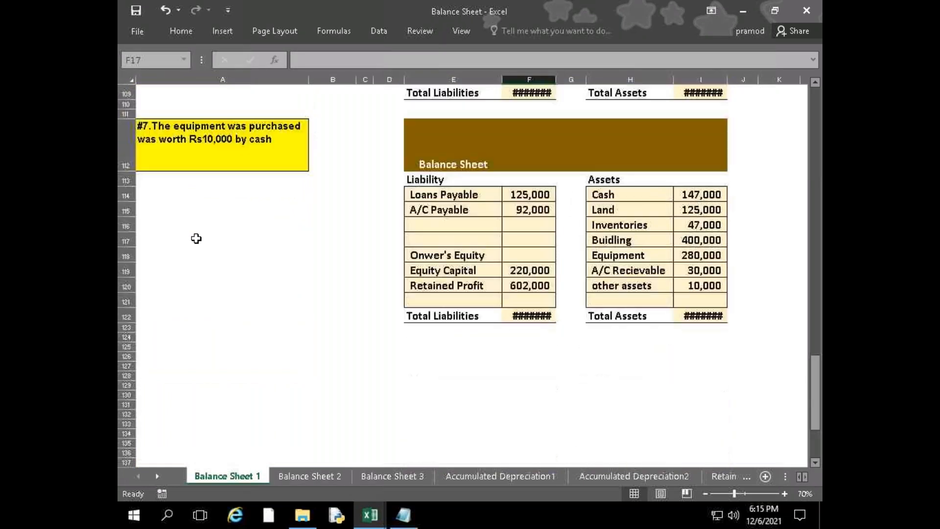
pyautogui.moveTo(556, 79); pyautogui.dragTo(566, 80)
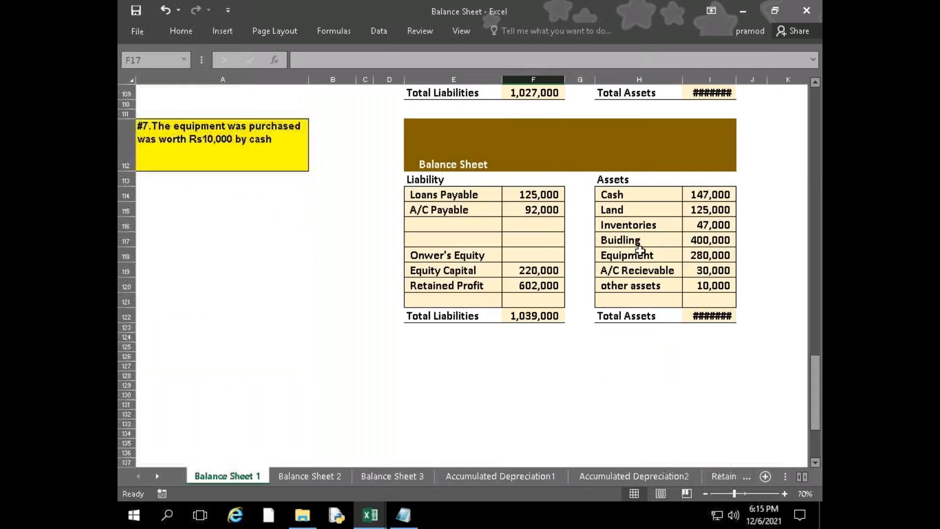
pyautogui.scroll(-1, 640, 250)
pyautogui.scroll(3, 640, 250)
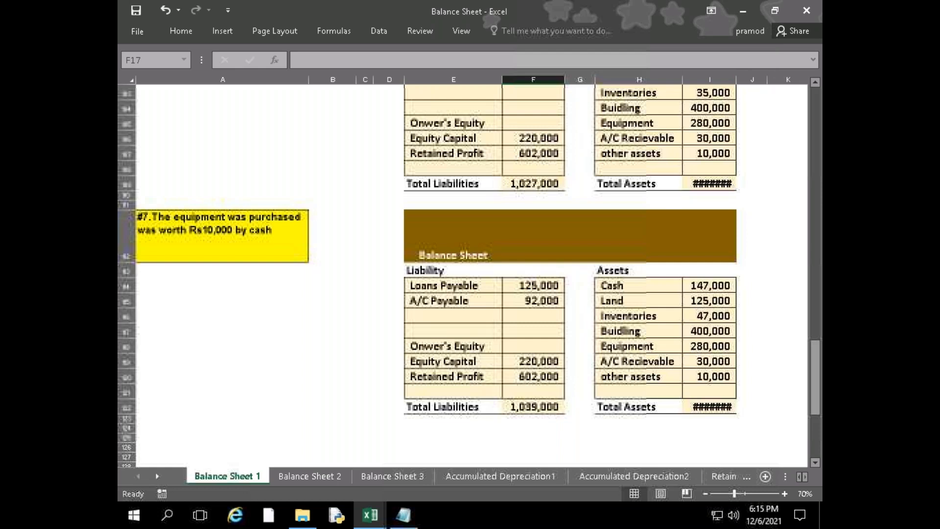
pyautogui.moveTo(736, 79); pyautogui.dragTo(745, 79)
# Review the balance sheets from transaction #7 and the final one below it back up to the opening balance sheet
pyautogui.scroll(-1, 572, 287)
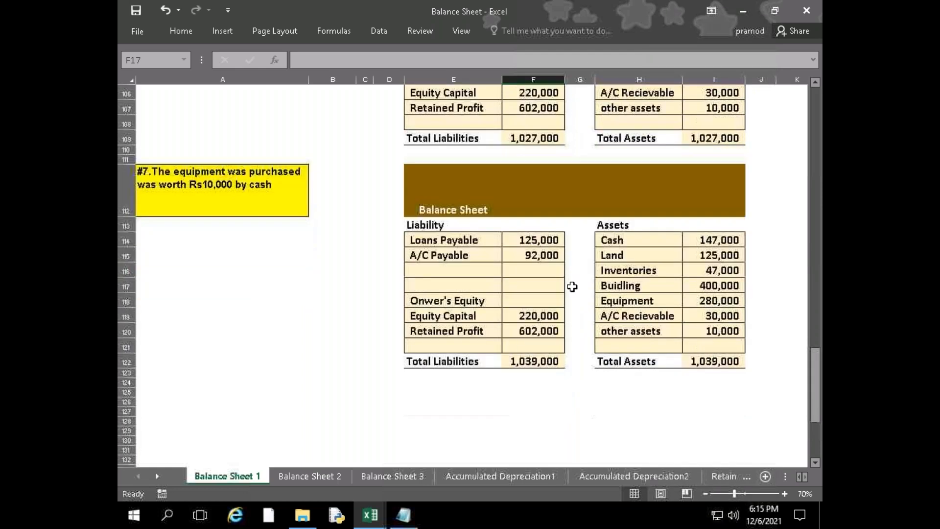
pyautogui.scroll(-3, 503, 279)
pyautogui.scroll(1, 506, 280)
pyautogui.scroll(-5, 507, 278)
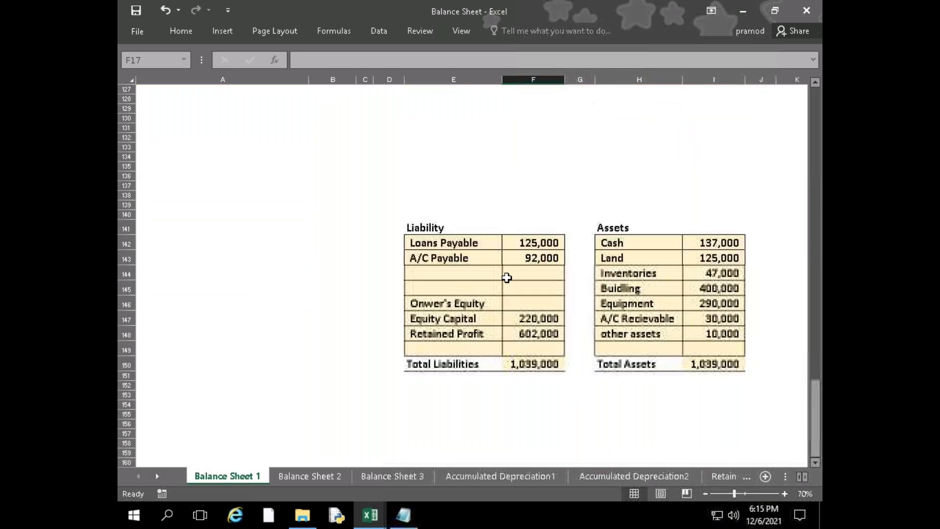
pyautogui.scroll(8, 507, 278)
pyautogui.scroll(-7, 507, 278)
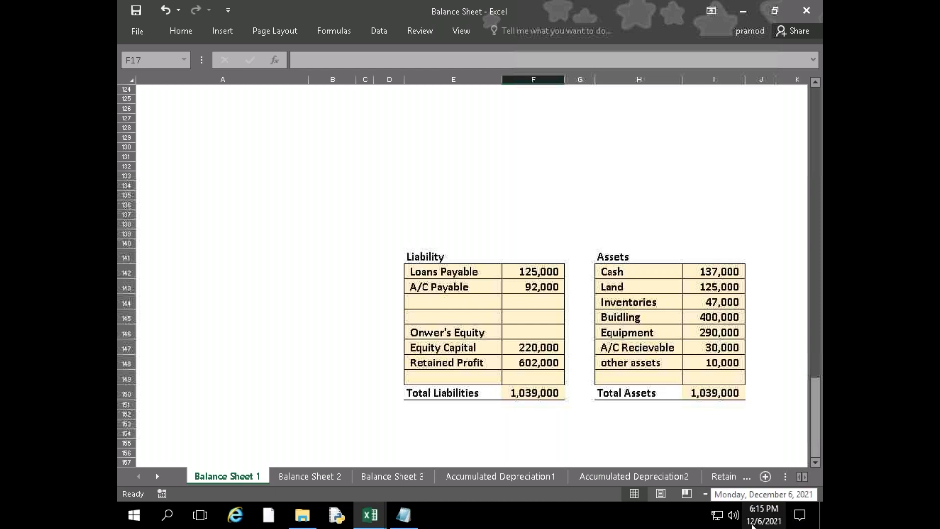
pyautogui.scroll(5, 582, 441)
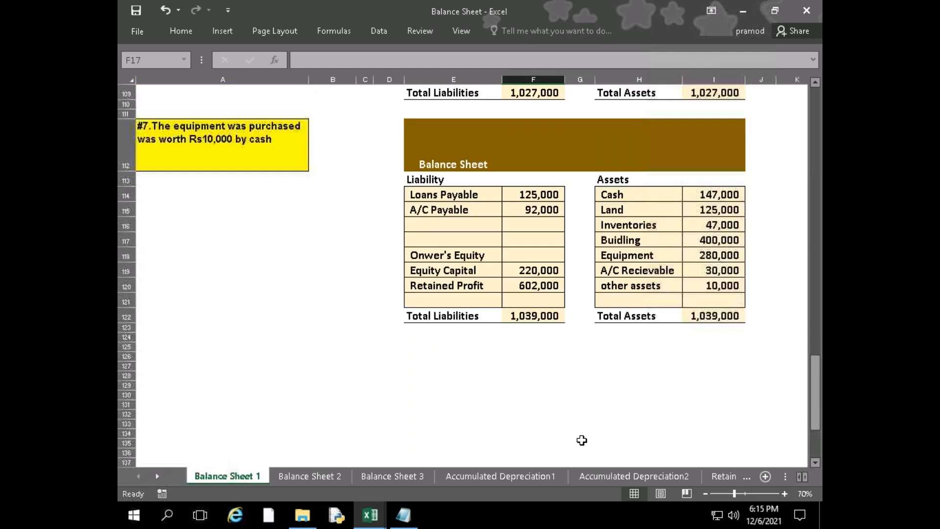
pyautogui.scroll(4, 582, 440)
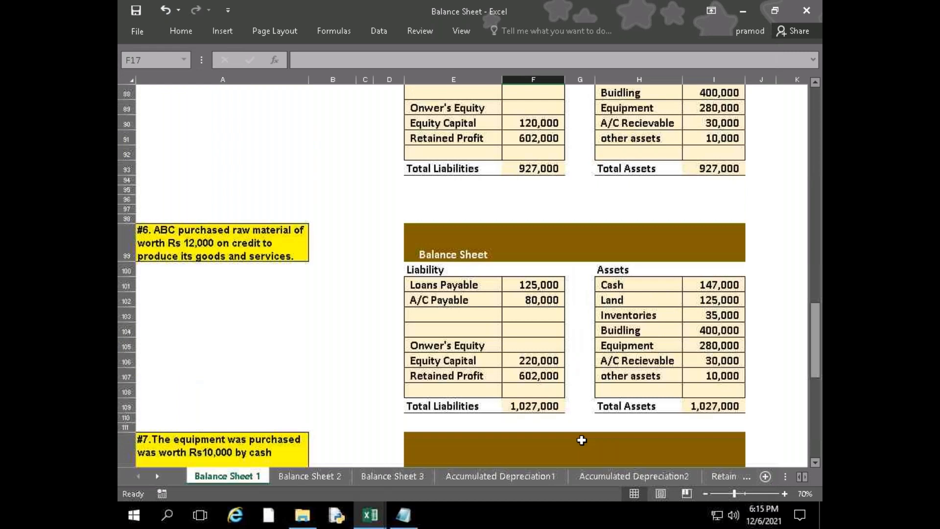
pyautogui.scroll(14, 582, 440)
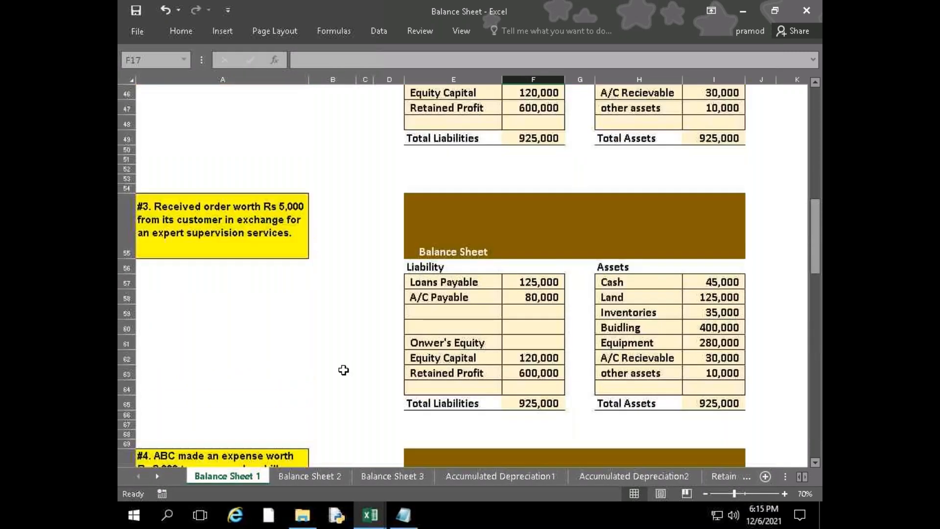
pyautogui.scroll(15, 343, 370)
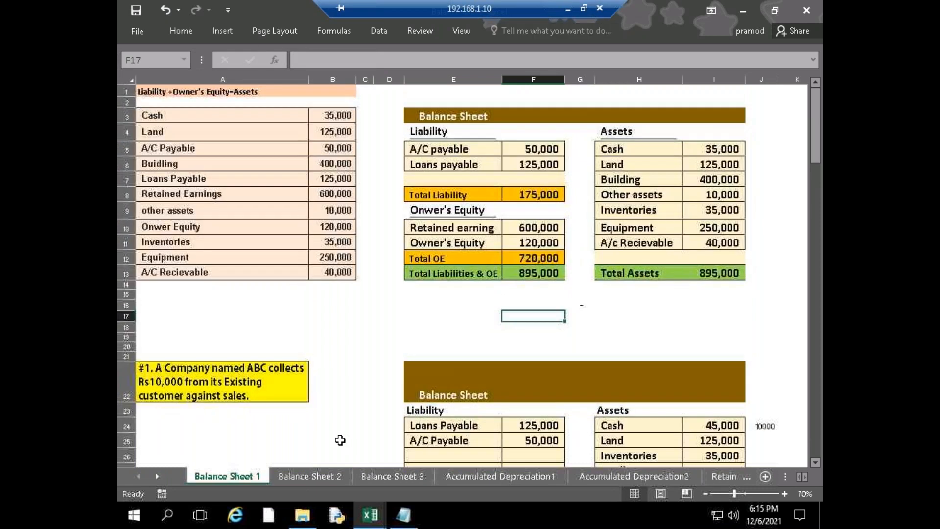
# Look over the Balance Sheet 2 case and the Balance Sheet 3 restaurant case, including its cash flow statement
pyautogui.click(302, 476)
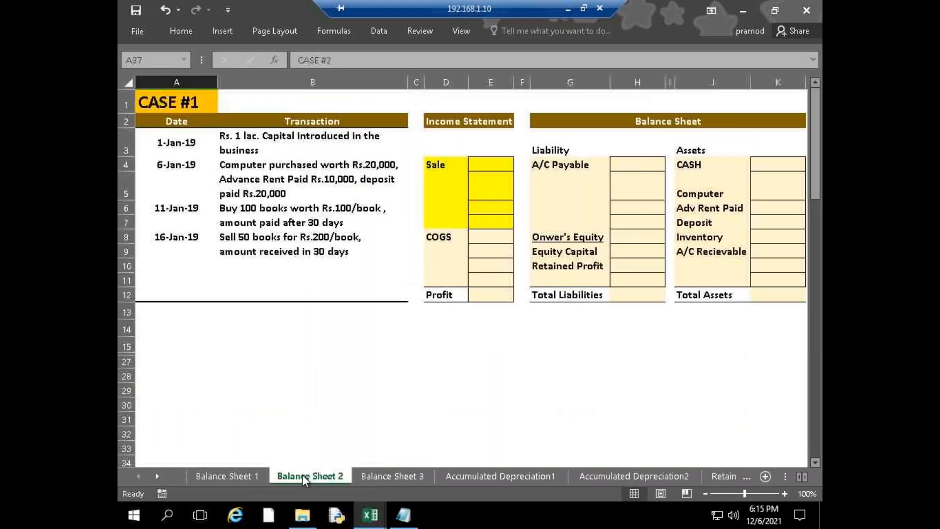
pyautogui.click(409, 474)
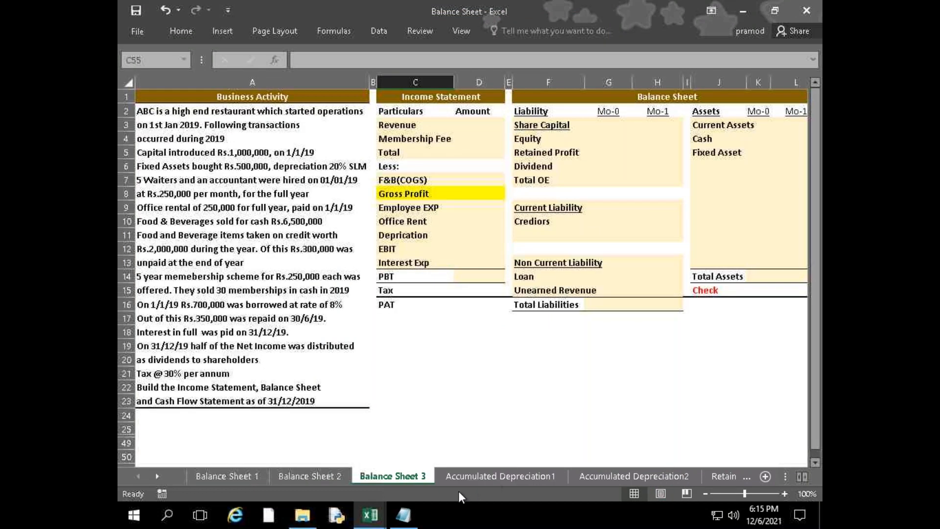
pyautogui.moveTo(774, 453); pyautogui.dragTo(817, 449)
pyautogui.click(447, 416)
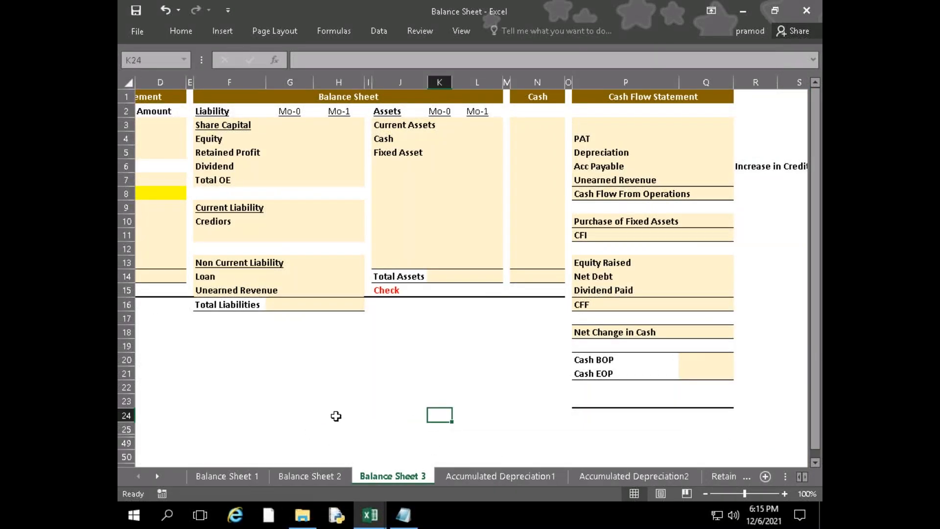
pyautogui.moveTo(336, 415); pyautogui.dragTo(122, 395)
pyautogui.click(615, 398)
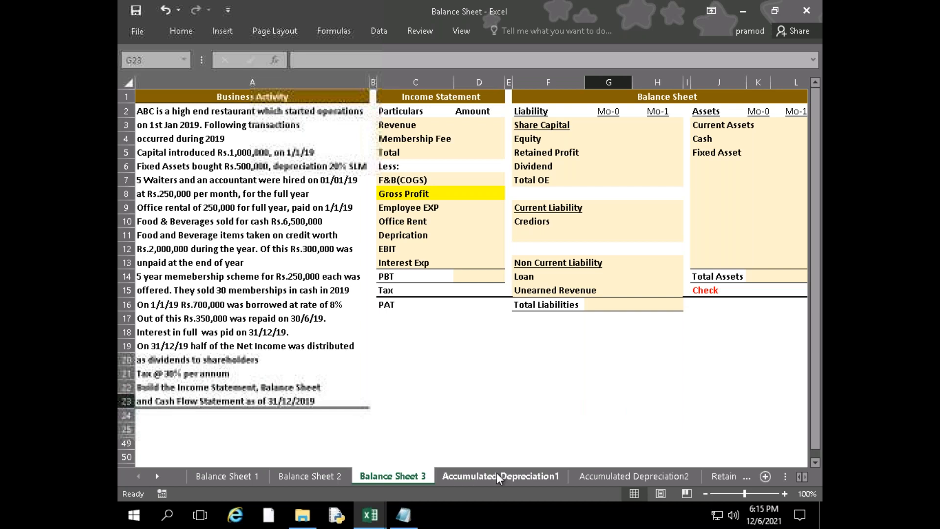
# Look through the Accumulated Depreciation, Retained Profit, Net Debt and BS sheets, and return to the Balance Sheet 1 sheet
pyautogui.click(497, 475)
pyautogui.click(601, 477)
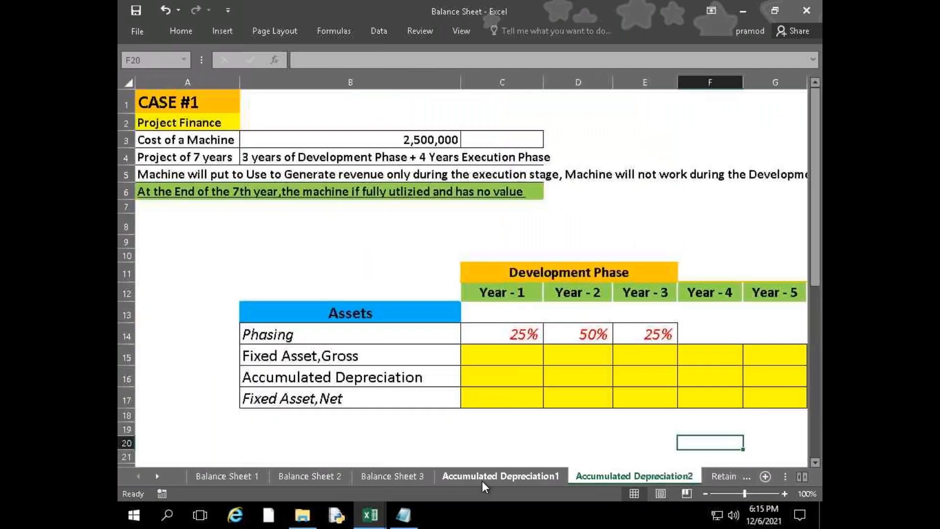
pyautogui.click(483, 480)
pyautogui.click(645, 474)
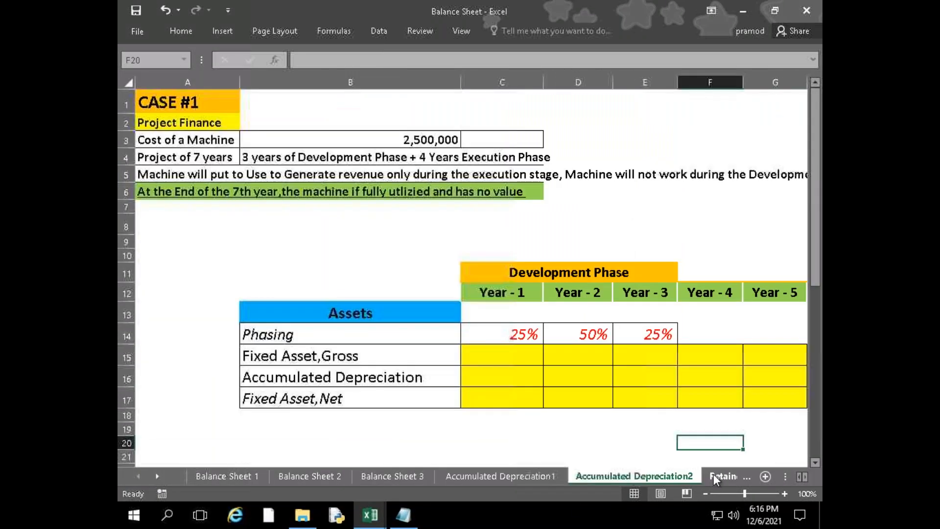
pyautogui.click(724, 475)
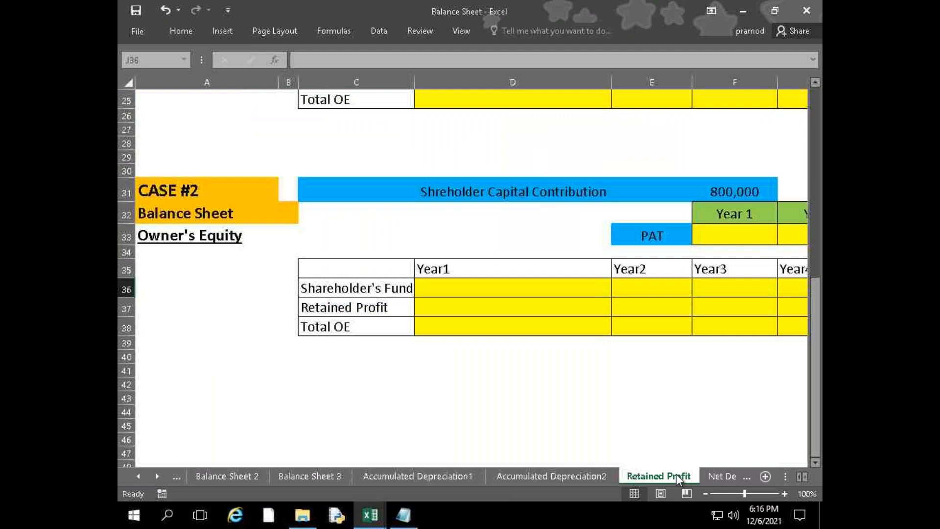
pyautogui.click(714, 476)
pyautogui.click(703, 475)
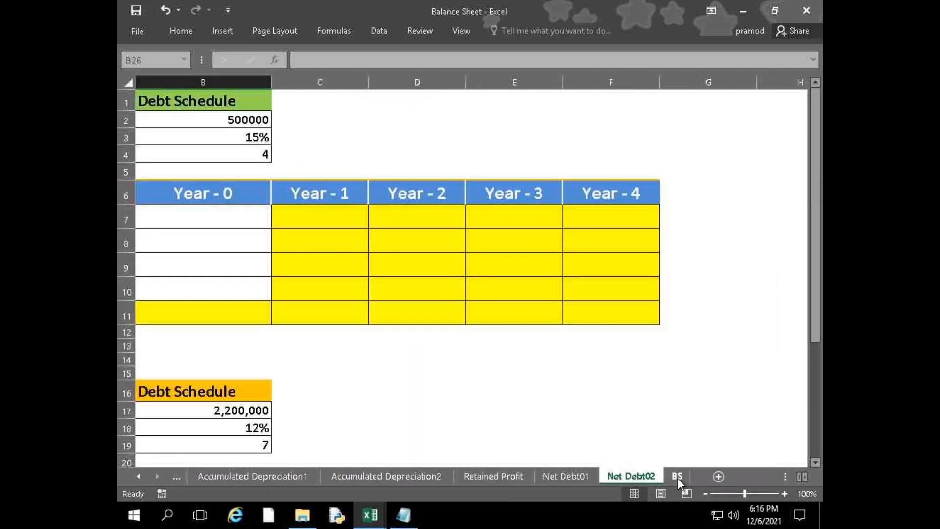
pyautogui.click(678, 478)
pyautogui.scroll(4, 386, 409)
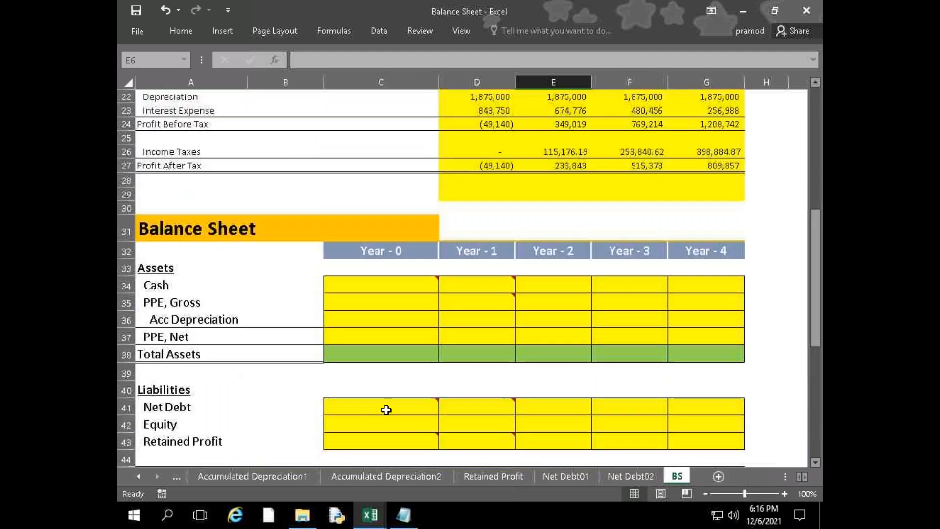
pyautogui.scroll(7, 386, 410)
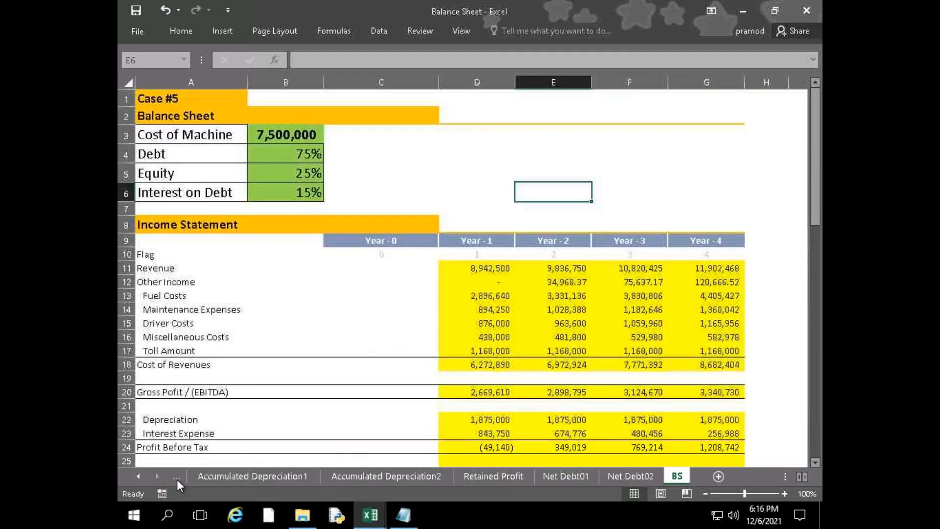
pyautogui.click(177, 480)
pyautogui.click(178, 480)
pyautogui.click(179, 480)
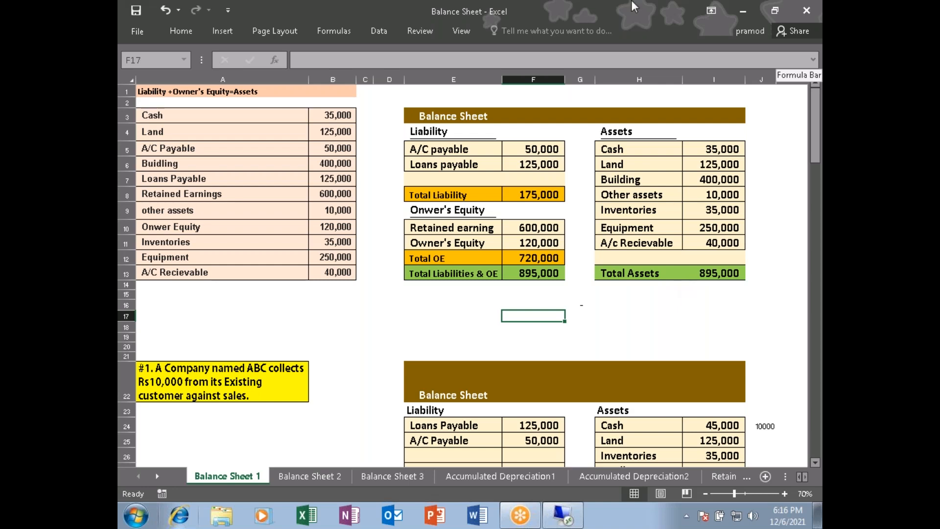
# Examine the opening balance sheet's liabilities and owner's equity entries and the formulas behind Total Liability, Total OE and Total Liabilities & OE
pyautogui.moveTo(562, 21)
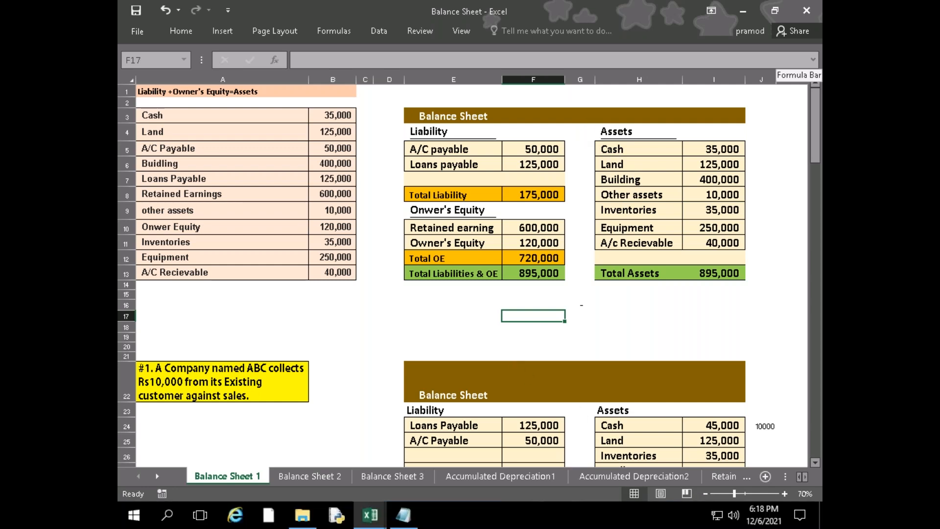
pyautogui.click(533, 347)
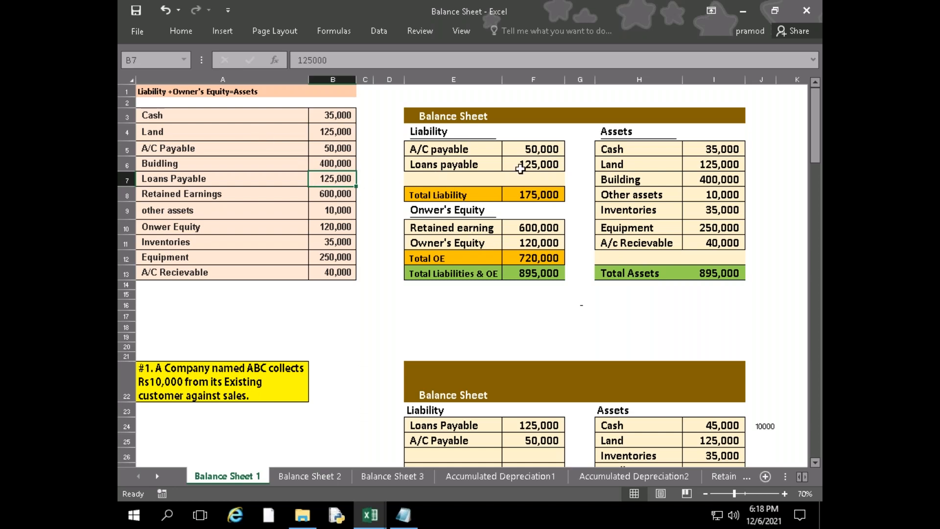
pyautogui.click(196, 146)
pyautogui.click(496, 159)
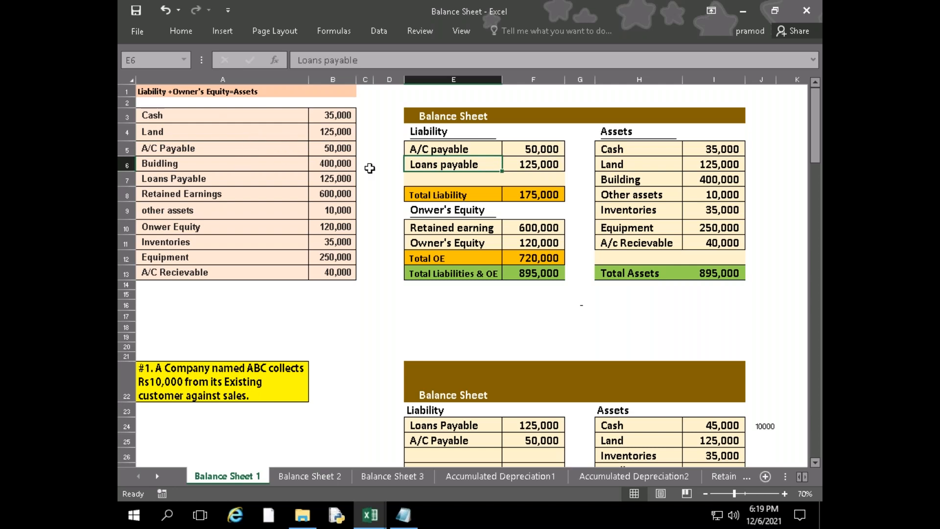
pyautogui.click(527, 163)
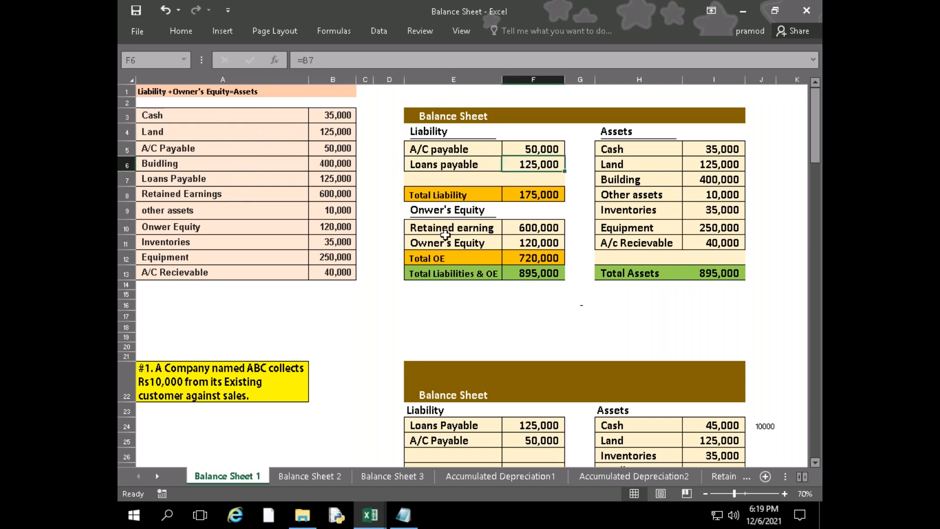
pyautogui.click(446, 230)
pyautogui.click(448, 243)
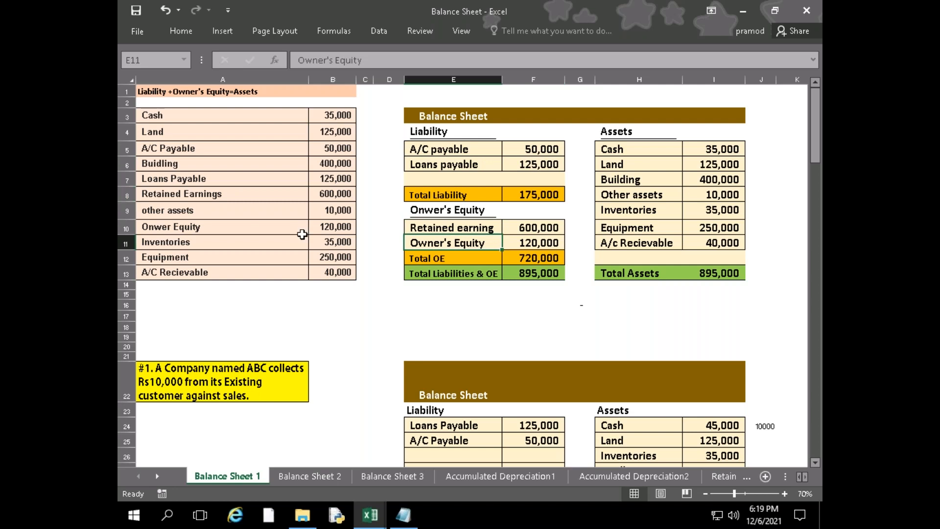
pyautogui.click(548, 244)
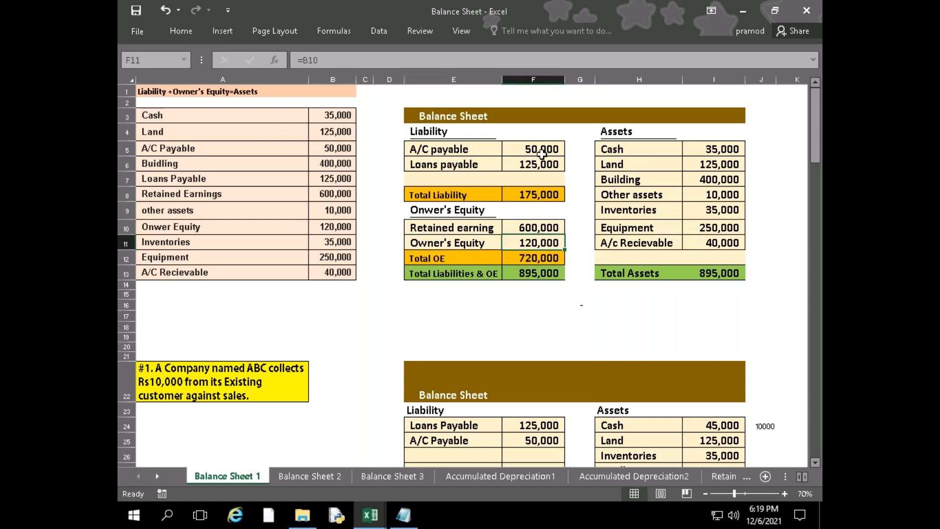
pyautogui.click(556, 195)
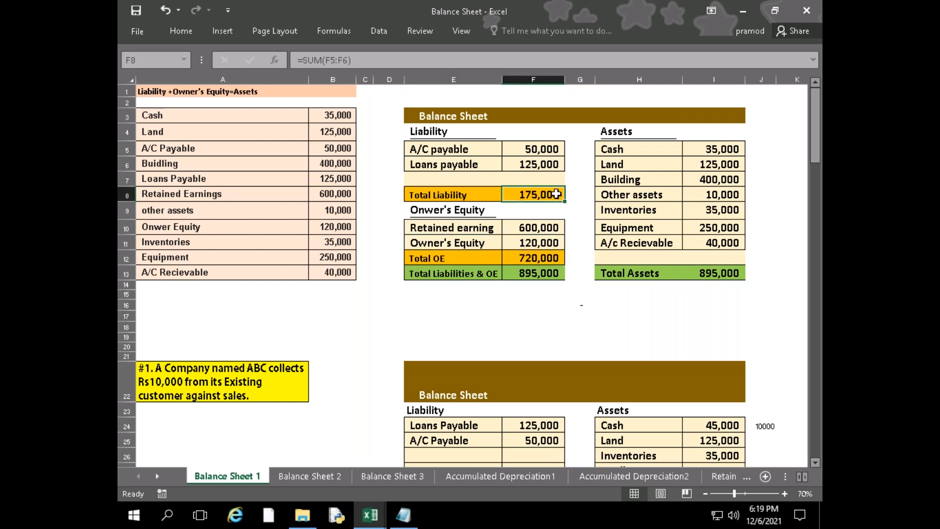
pyautogui.click(535, 258)
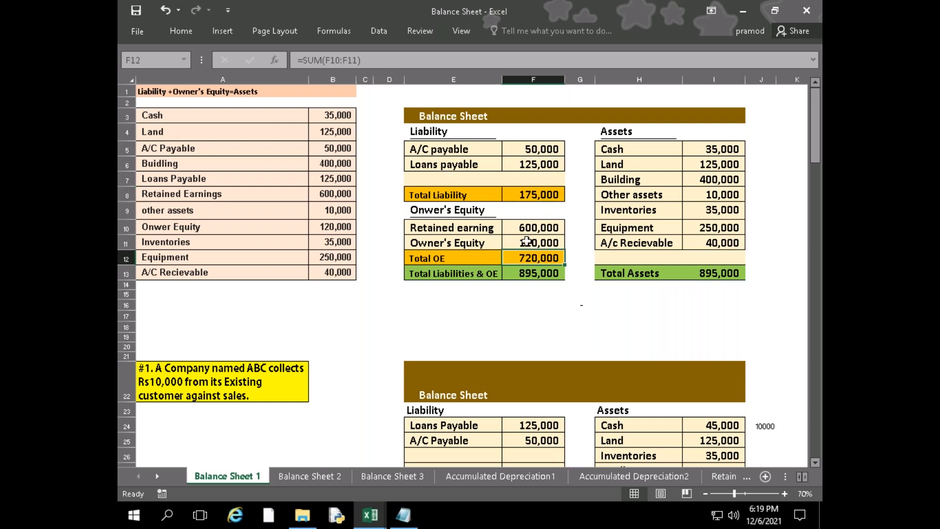
pyautogui.click(546, 276)
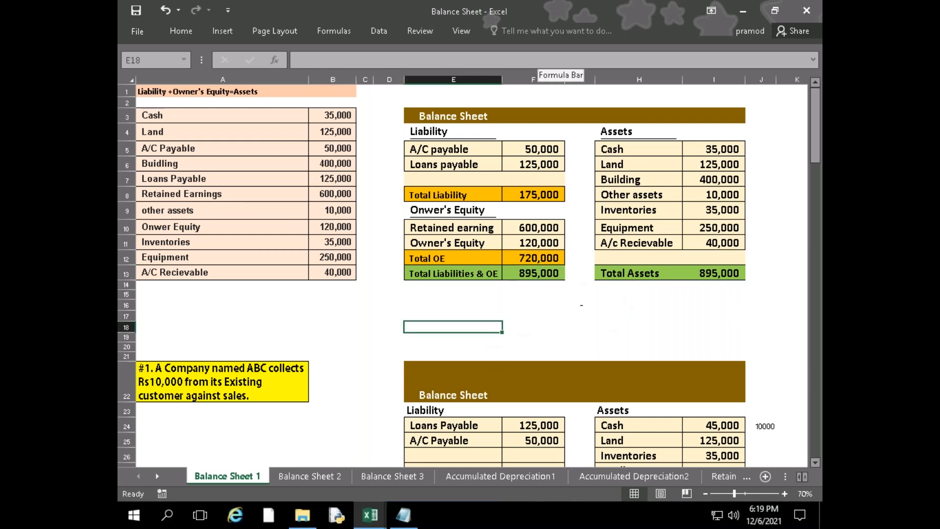
# Compare transaction #1's balance sheet with the opening one, checking Cash, A/C Recievable and the totals
pyautogui.scroll(-3, 487, 324)
pyautogui.scroll(-1, 486, 325)
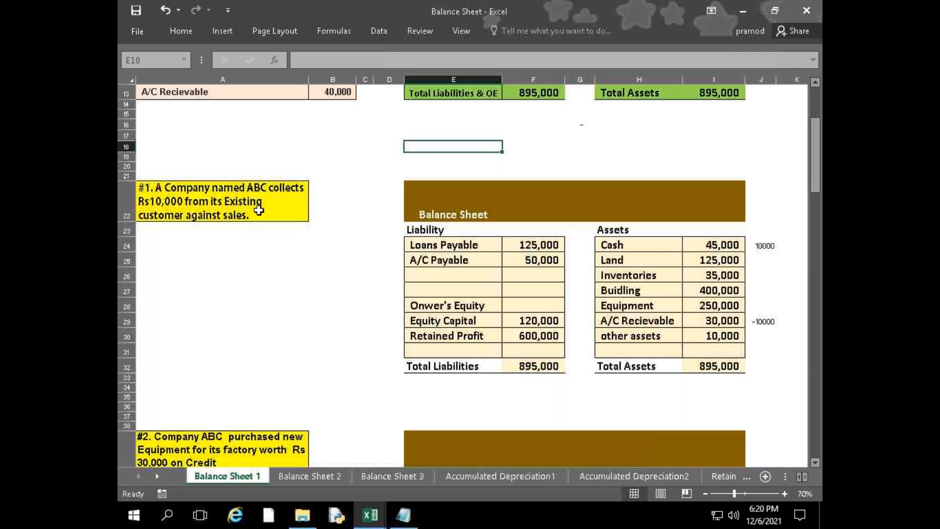
pyautogui.scroll(4, 367, 352)
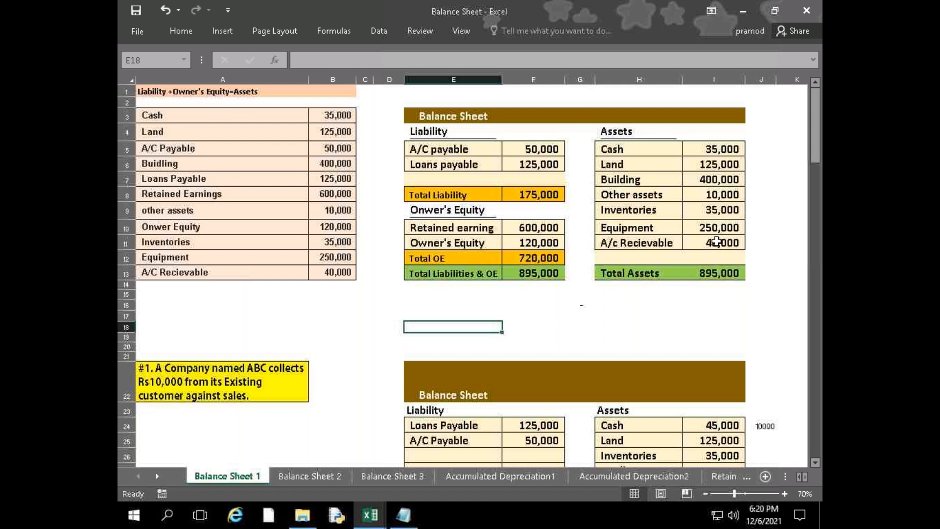
pyautogui.scroll(-4, 717, 241)
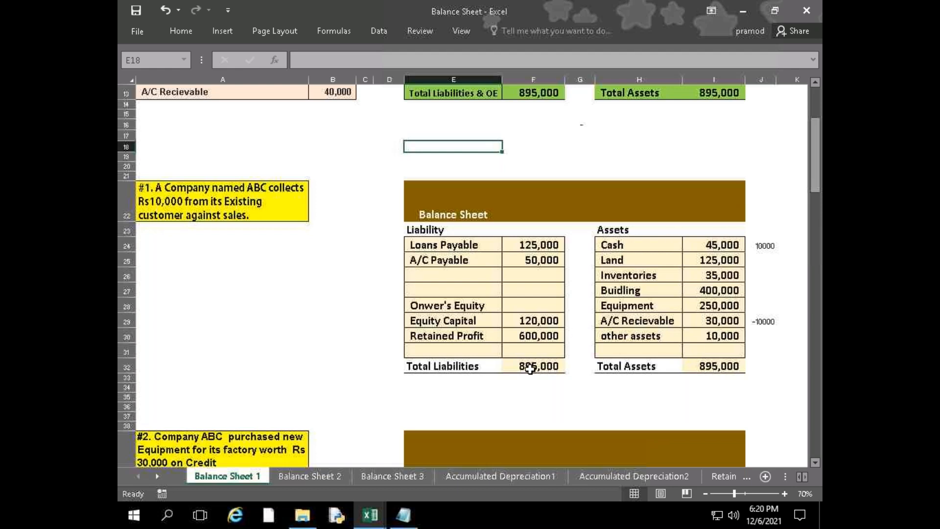
pyautogui.scroll(4, 536, 366)
pyautogui.scroll(-4, 538, 282)
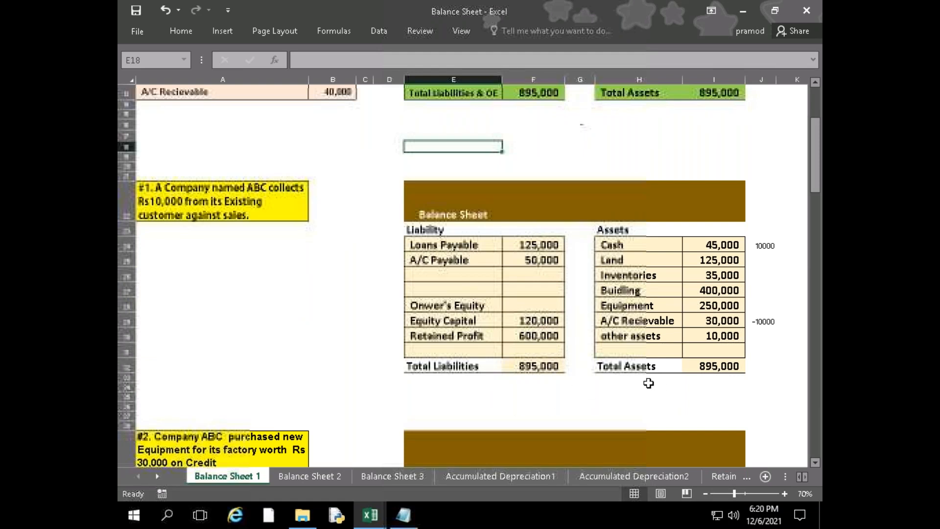
# Compare the A/C Payable, Equipment and total amounts of transaction #2 with those of #1, and continue to transaction #3
pyautogui.scroll(-4, 649, 383)
pyautogui.scroll(-3, 649, 383)
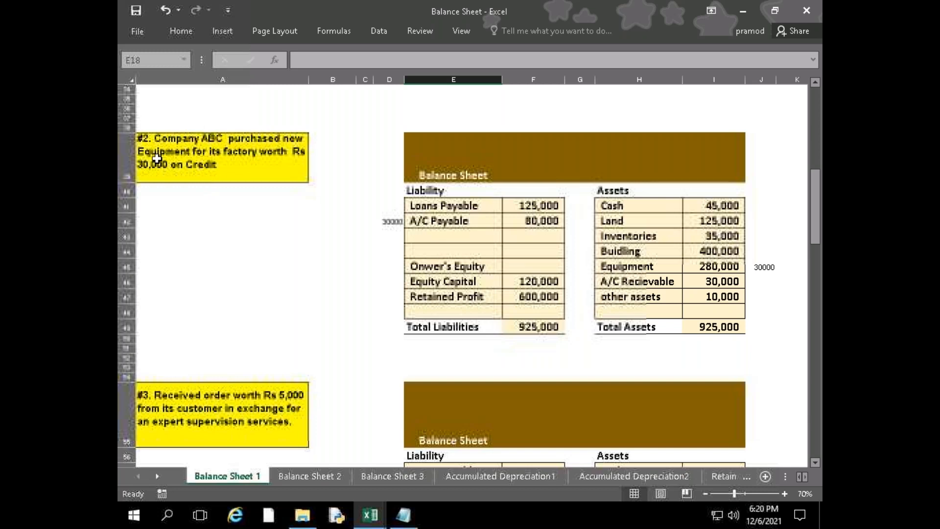
pyautogui.click(539, 221)
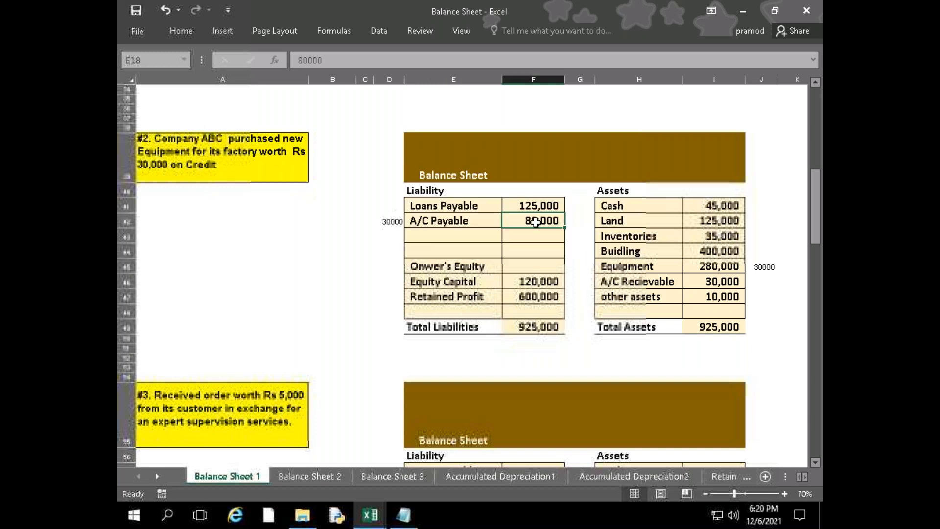
pyautogui.scroll(4, 561, 294)
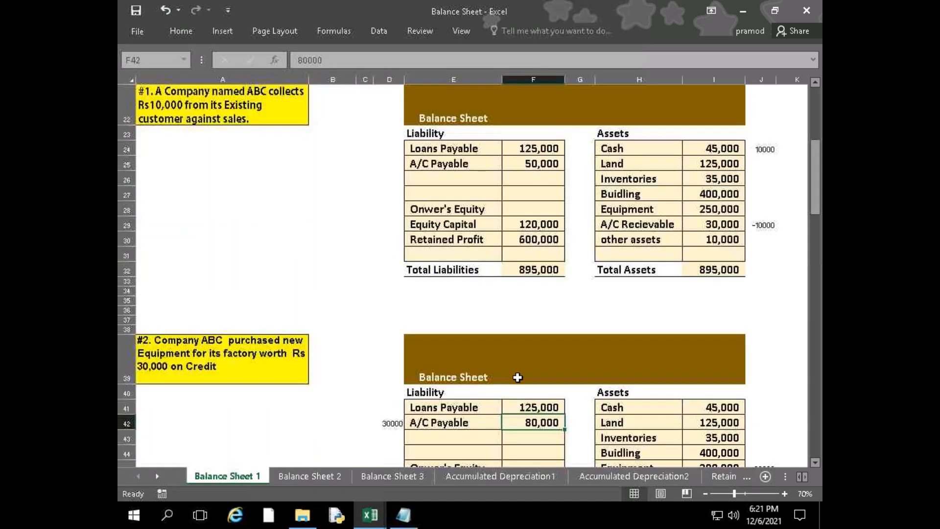
pyautogui.scroll(-2, 518, 363)
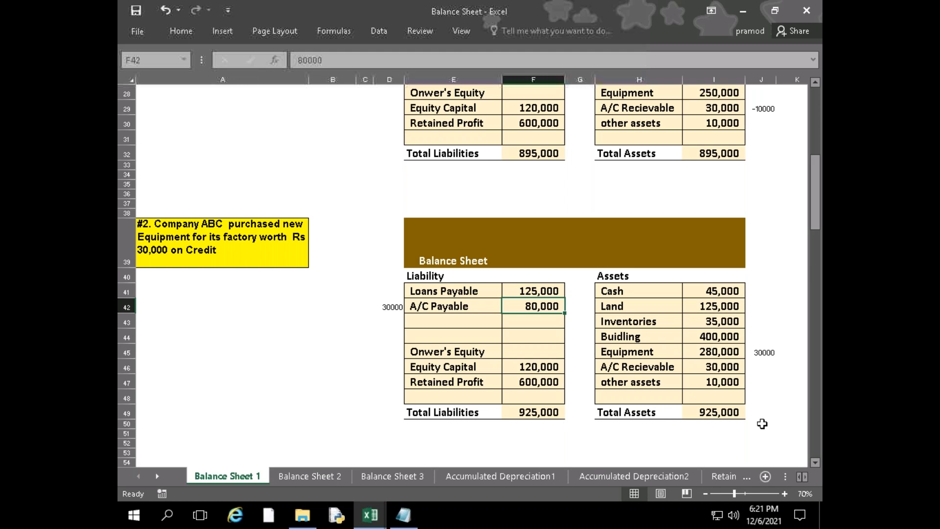
pyautogui.scroll(-6, 538, 424)
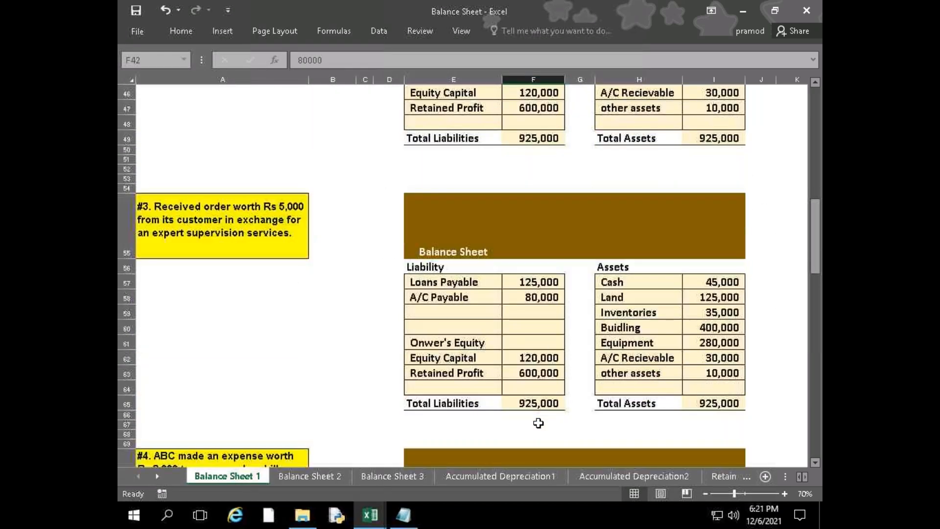